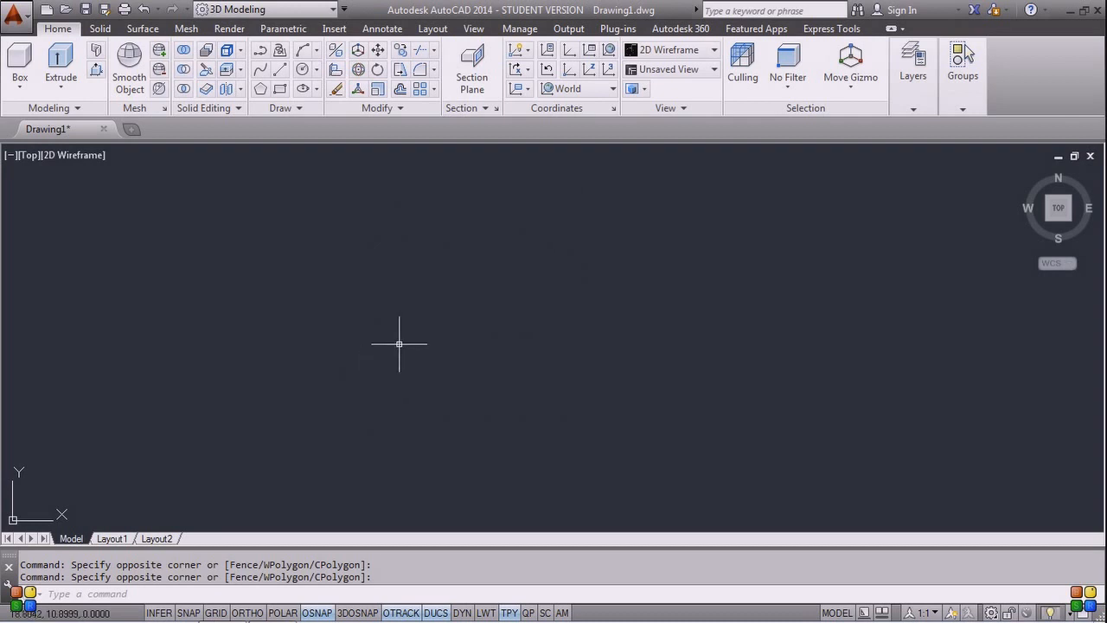
pyautogui.click(629, 428)
pyautogui.click(500, 307)
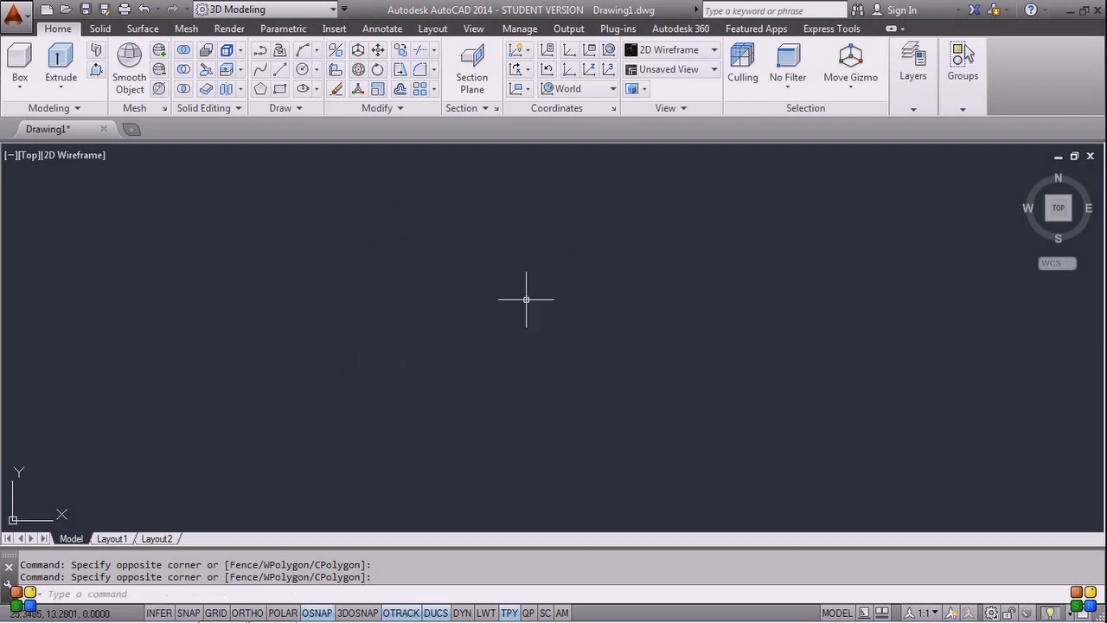
pyautogui.click(598, 253)
pyautogui.click(358, 456)
pyautogui.click(550, 269)
pyautogui.click(346, 407)
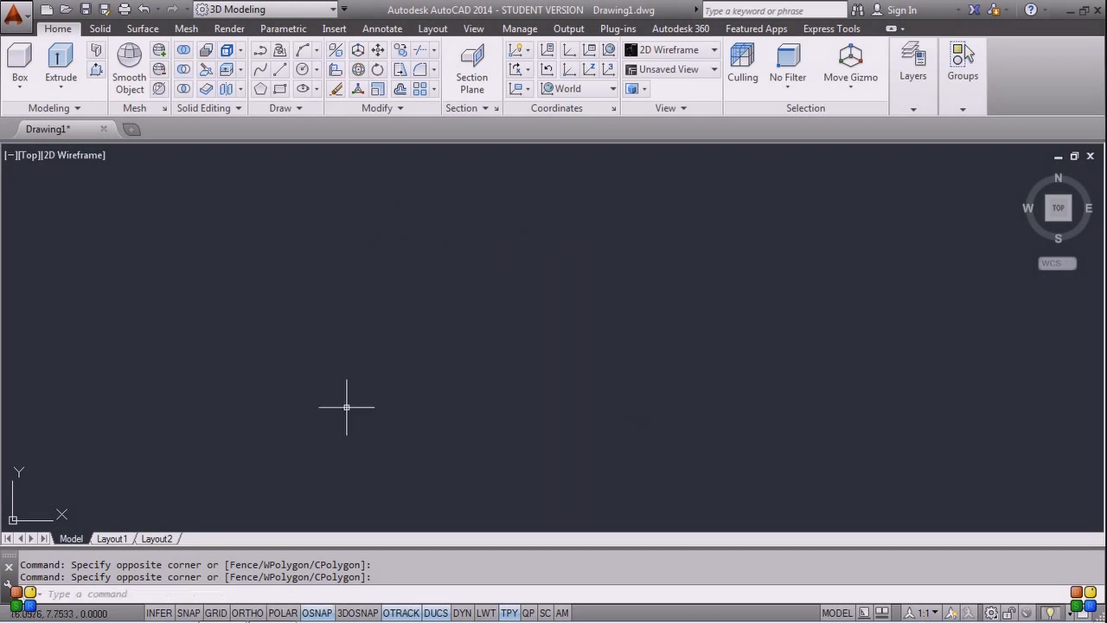
# Open the drawing Jaivik_render.dwg from the Tutorial folder.
pyautogui.hotkey('ctrl', 'o')
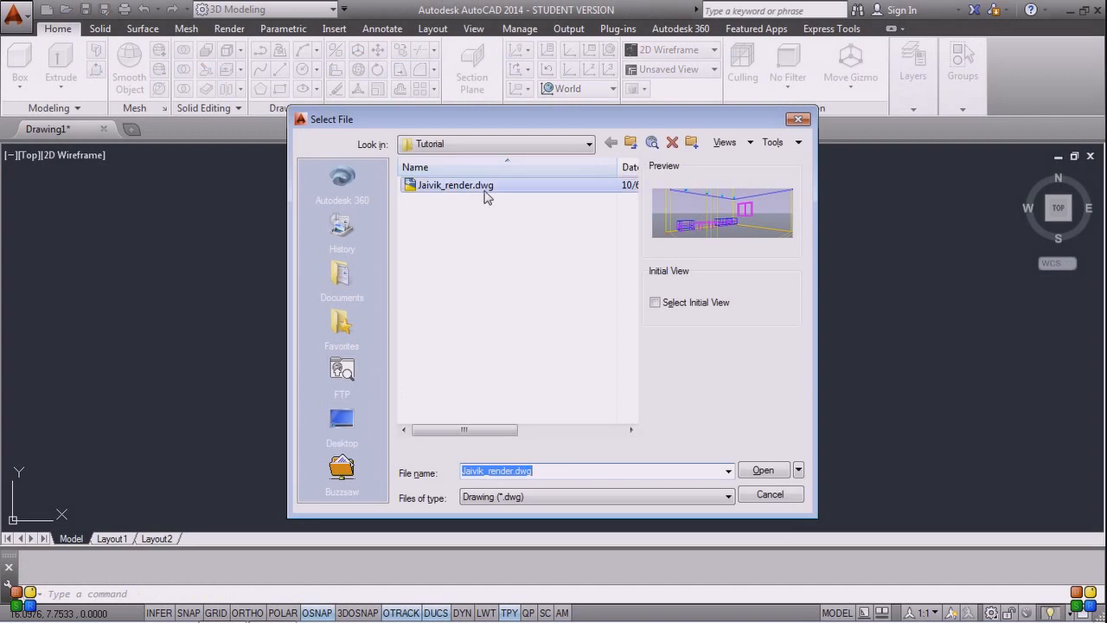
pyautogui.click(485, 190)
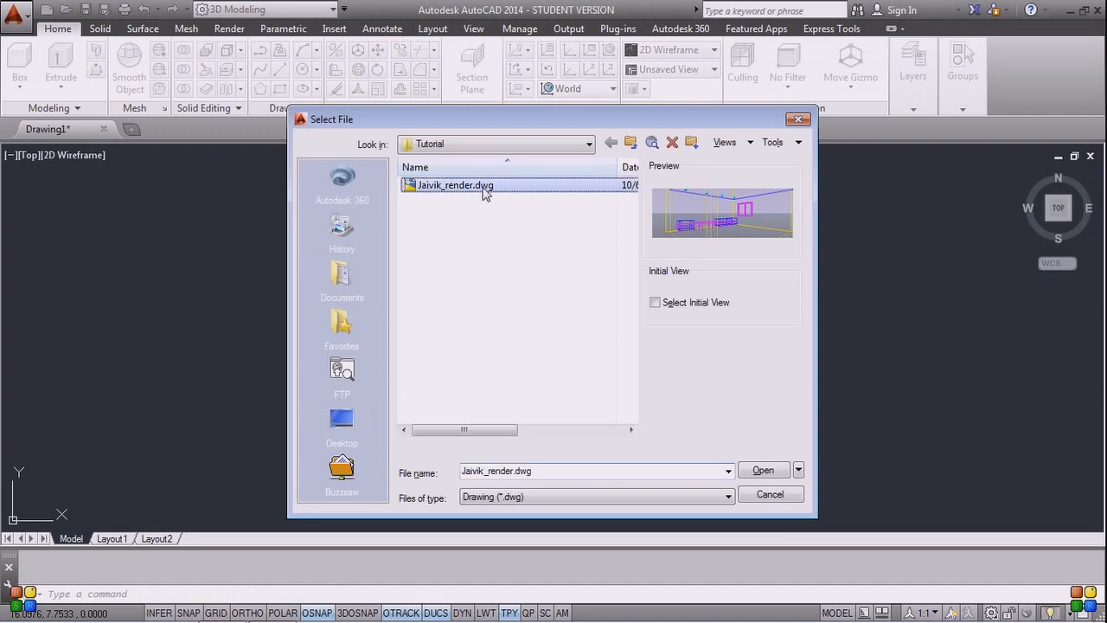
pyautogui.click(761, 472)
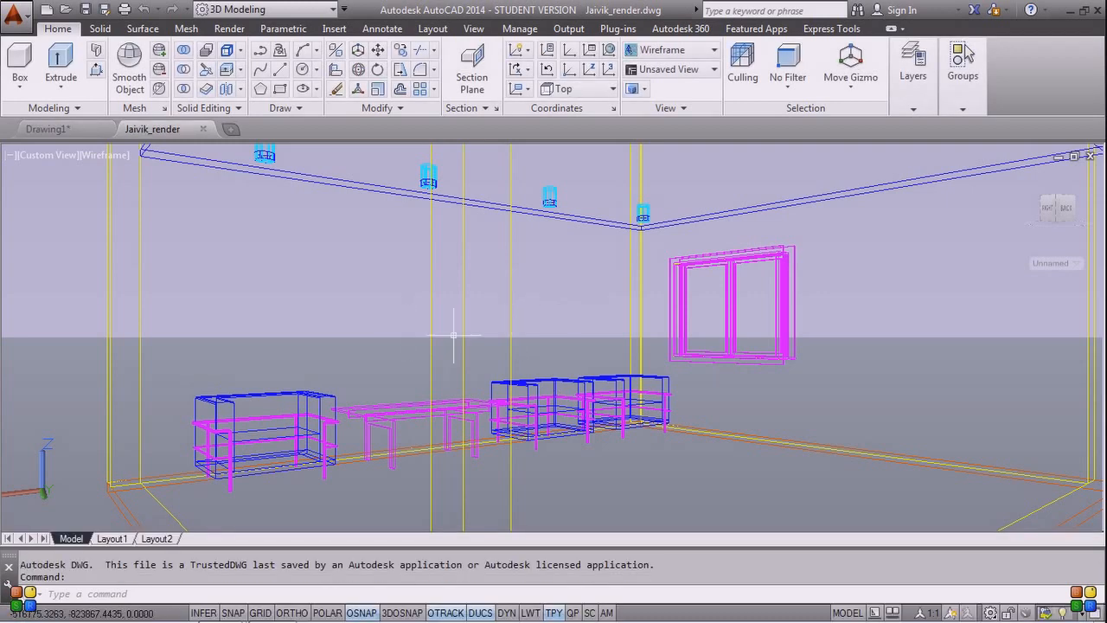
# Switch the visual style to Realistic and look over the furniture, window and ceiling inside the room.
pyautogui.keyDown('shift'); pyautogui.moveTo(450, 333); pyautogui.dragTo(423, 334, button='middle'); pyautogui.keyUp('shift')
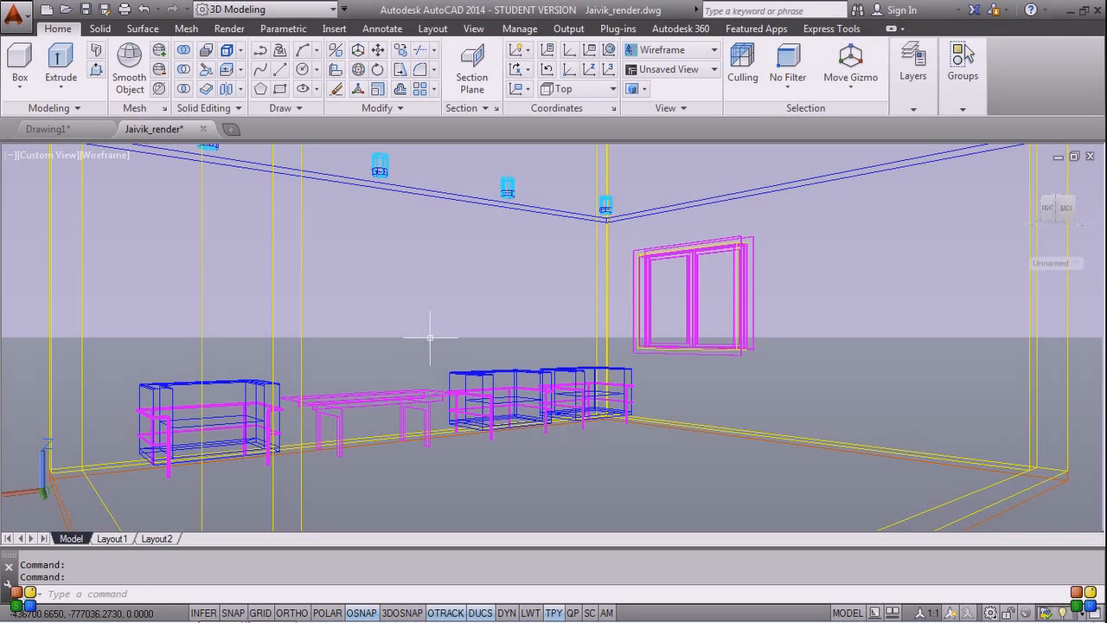
pyautogui.write('vs')
pyautogui.press('Return')
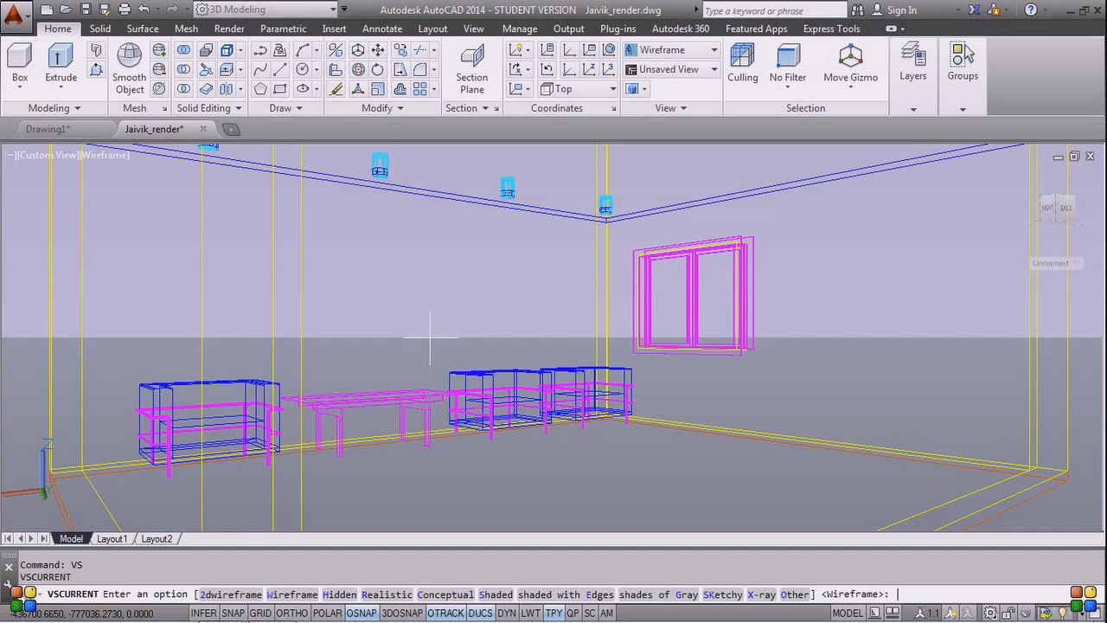
pyautogui.write('r')
pyautogui.press('Return')
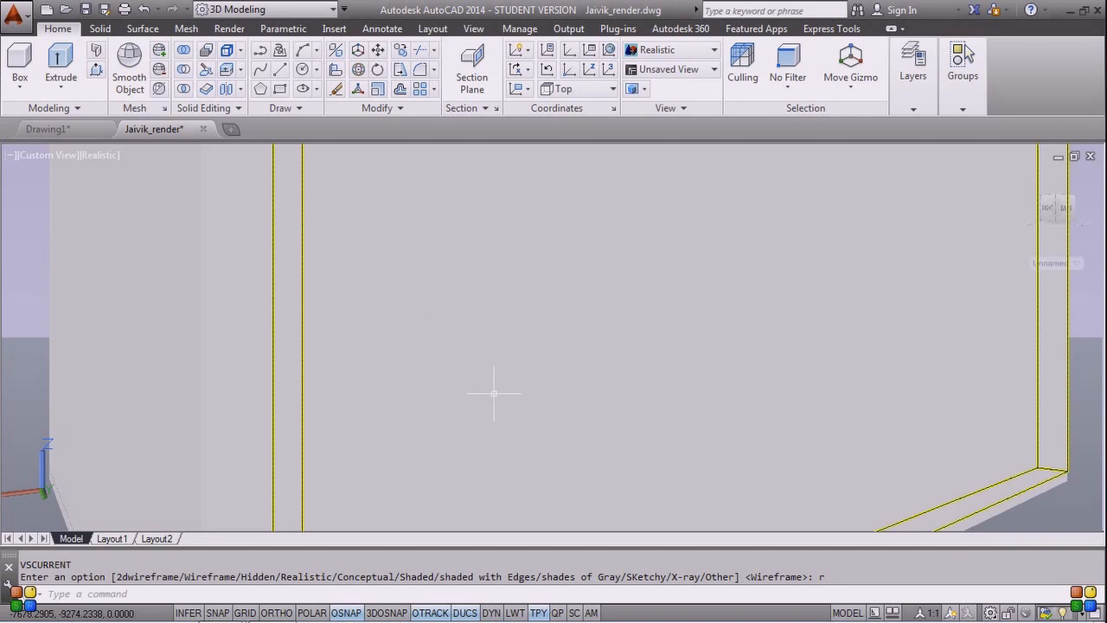
pyautogui.scroll(-5, 494, 394)
pyautogui.moveTo(494, 394); pyautogui.dragTo(554, 424, button='middle')
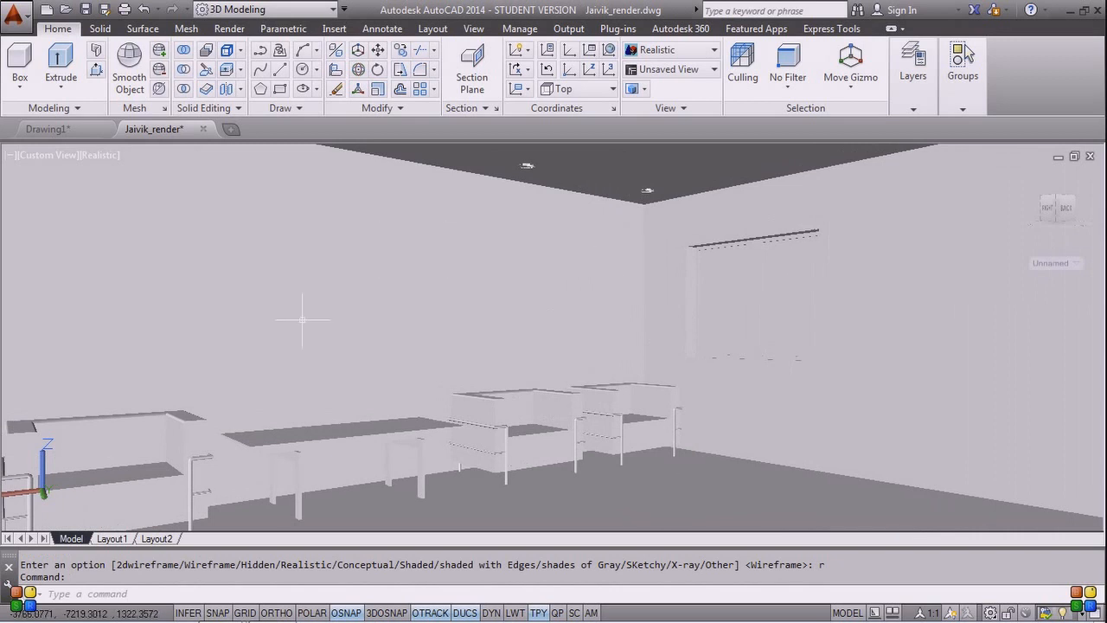
pyautogui.moveTo(778, 477); pyautogui.dragTo(771, 436, button='middle')
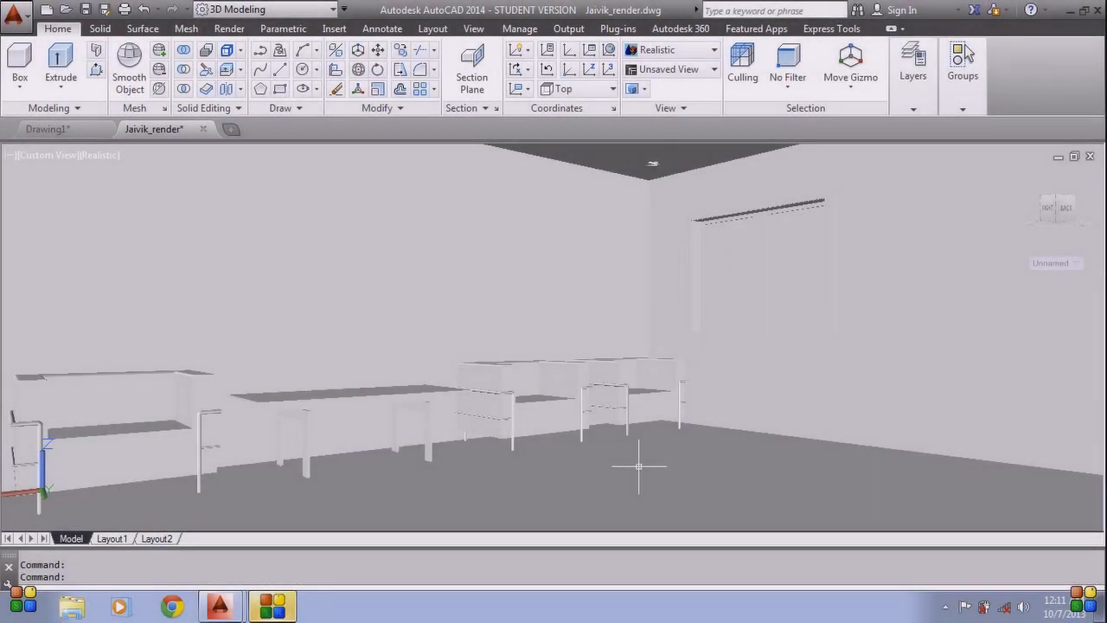
pyautogui.moveTo(638, 466); pyautogui.dragTo(624, 461, button='middle')
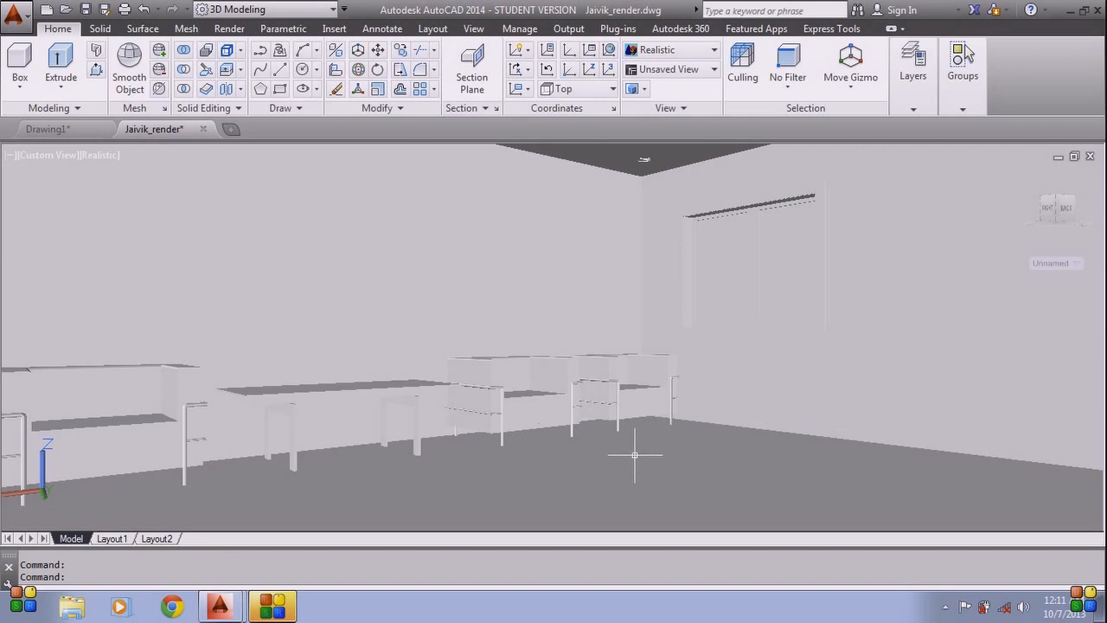
pyautogui.moveTo(636, 451)
pyautogui.mouseDown(button='middle')
pyautogui.moveTo(618, 457)
pyautogui.moveTo(633, 457)
pyautogui.moveTo(627, 448)
pyautogui.mouseUp(button='middle')
pyautogui.scroll(1, 633, 454)
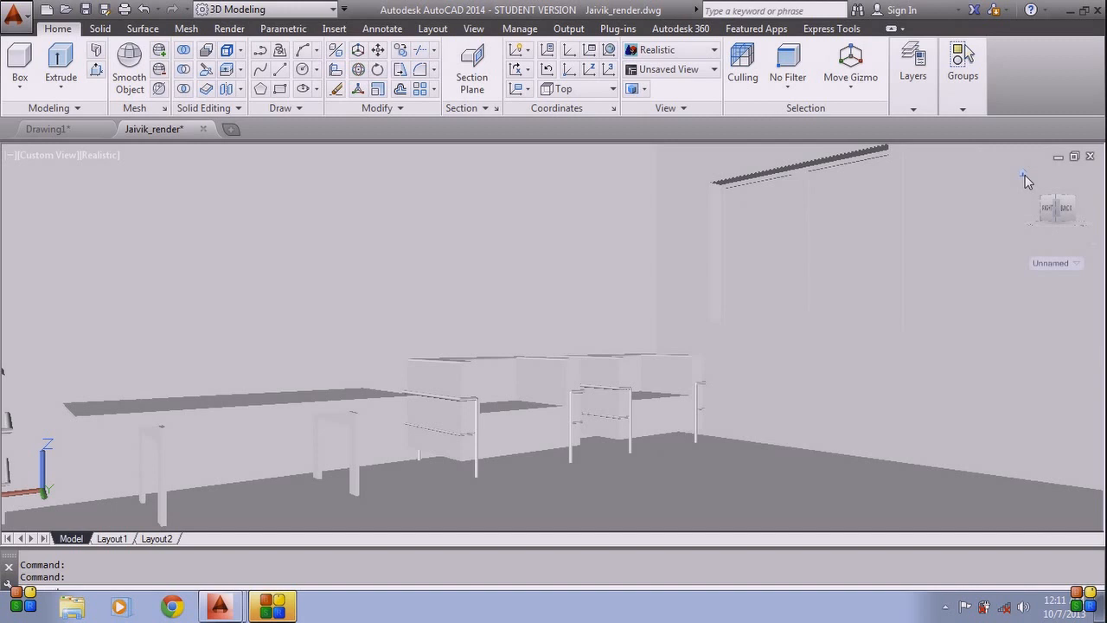
# Switch the visual style to 2D Wireframe and set the room model to the Top view.
pyautogui.write('vs')
pyautogui.press('Return')
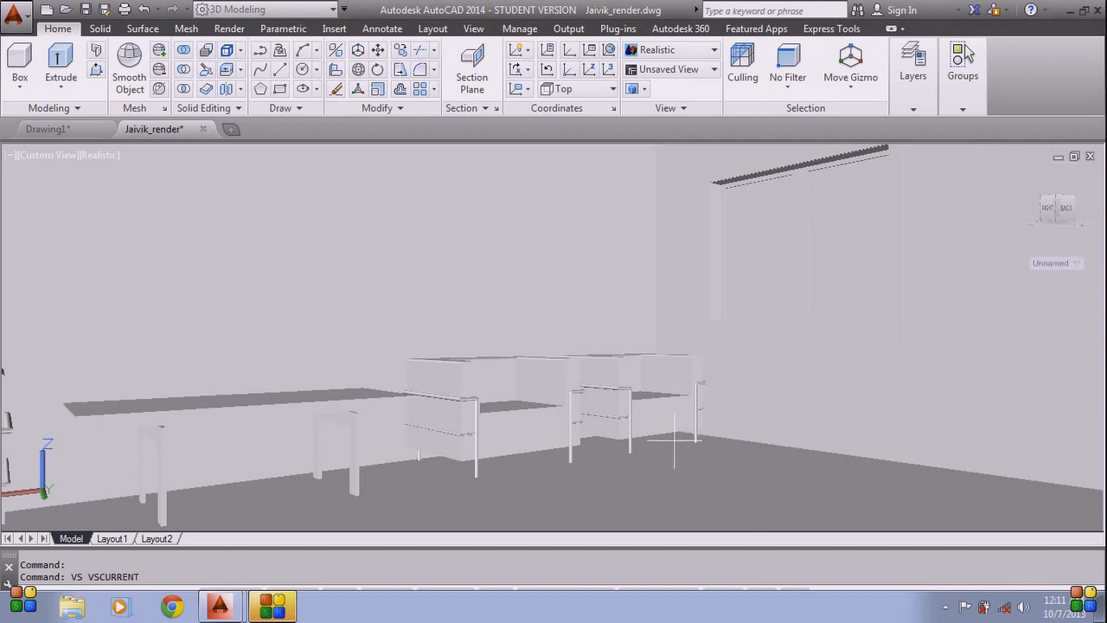
pyautogui.write('2')
pyautogui.press('Return')
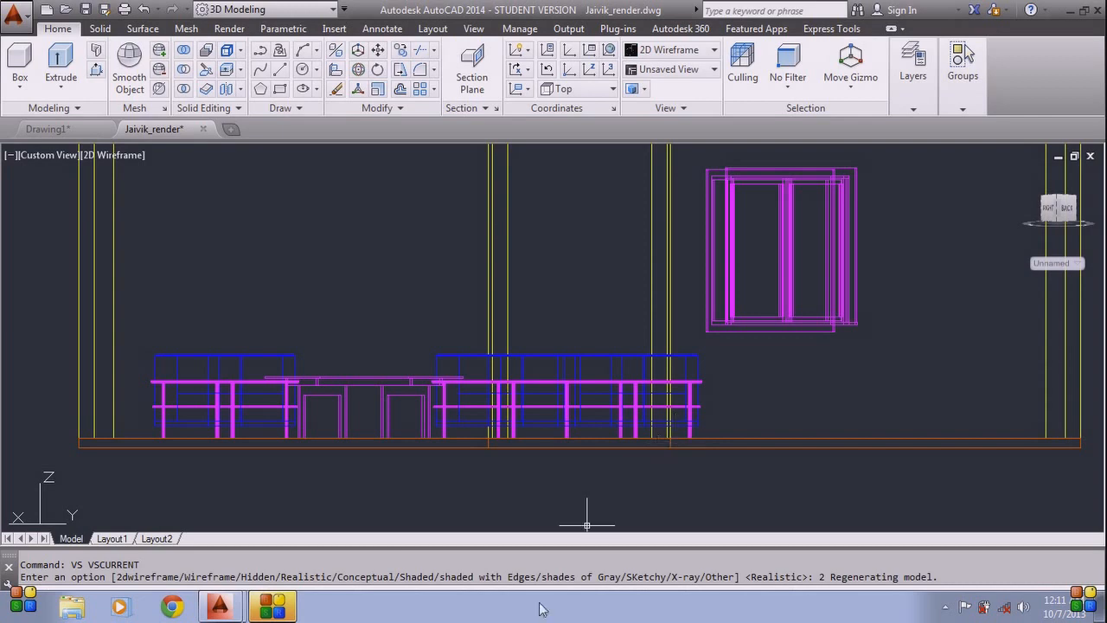
pyautogui.moveTo(805, 429); pyautogui.dragTo(769, 441, button='middle')
pyautogui.scroll(-3, 769, 440)
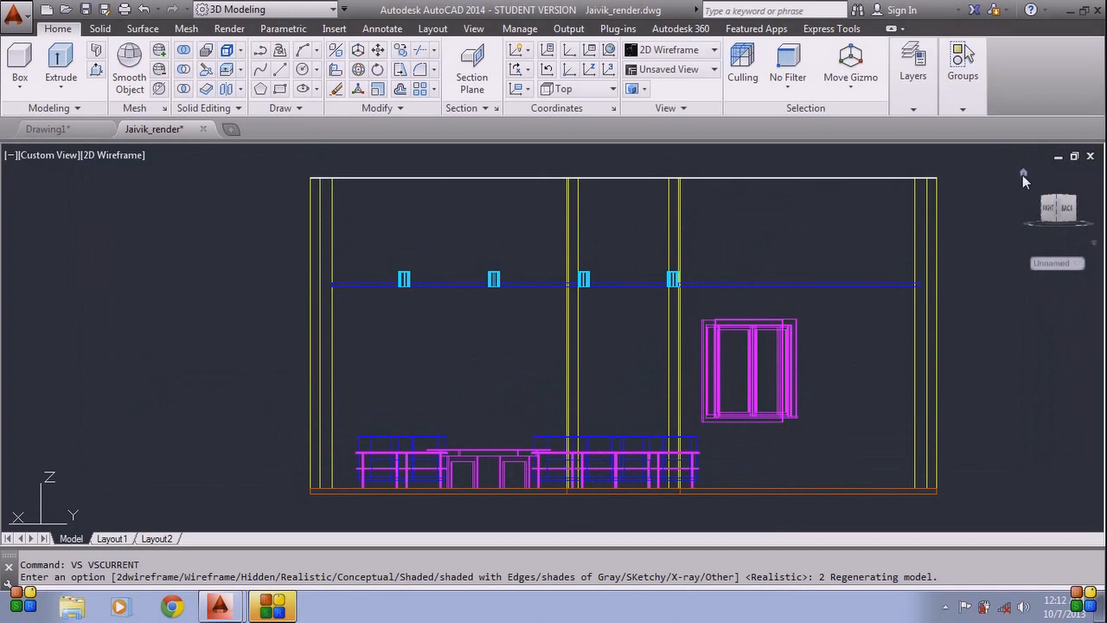
pyautogui.click(1023, 172)
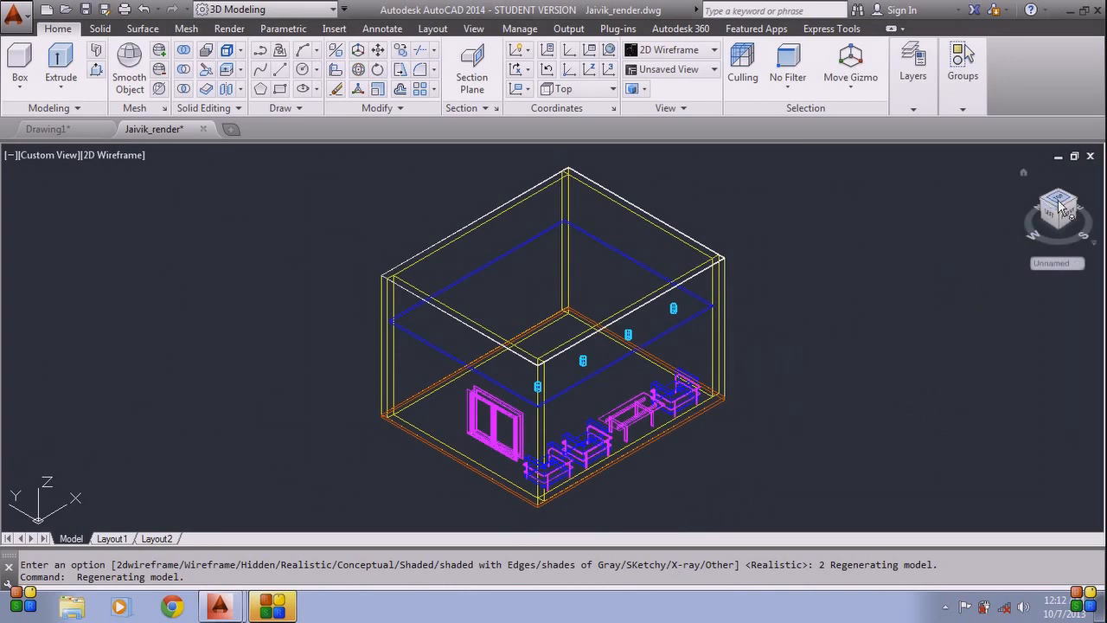
pyautogui.click(1060, 204)
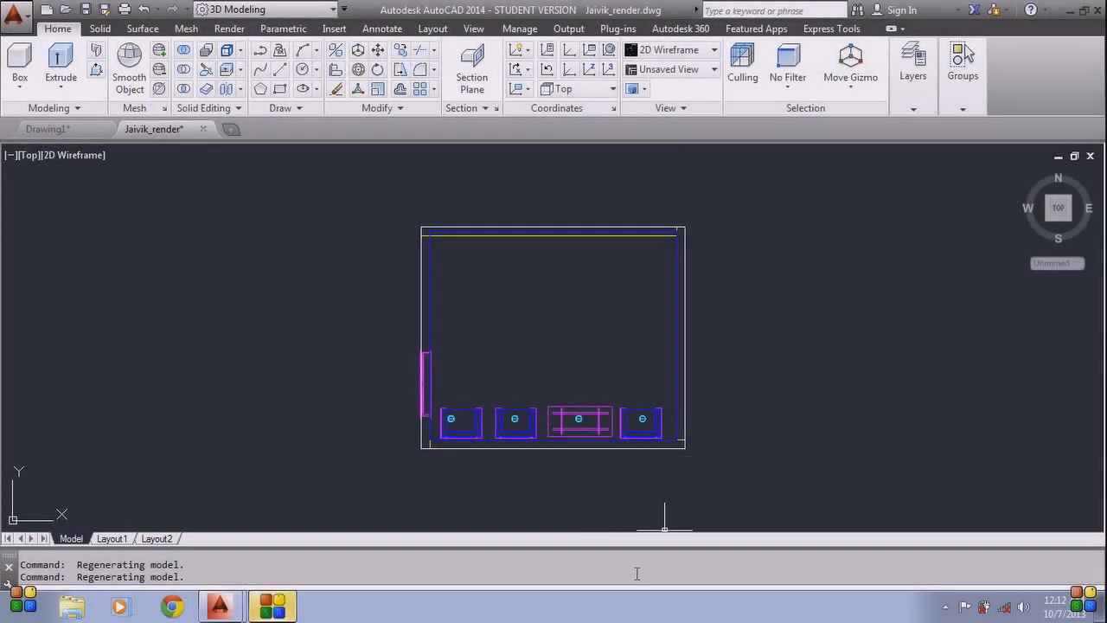
# Check the auto-hide setting in the Windows taskbar properties and accept the dialog unchanged.
pyautogui.rightClick(629, 613)
pyautogui.click(681, 595)
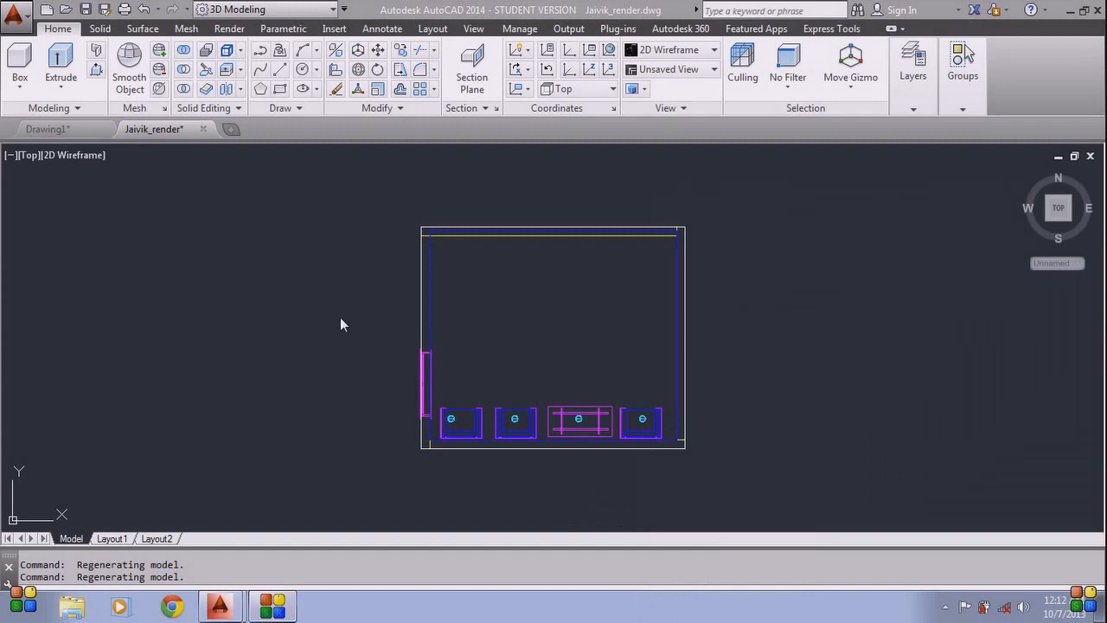
pyautogui.rightClick(612, 614)
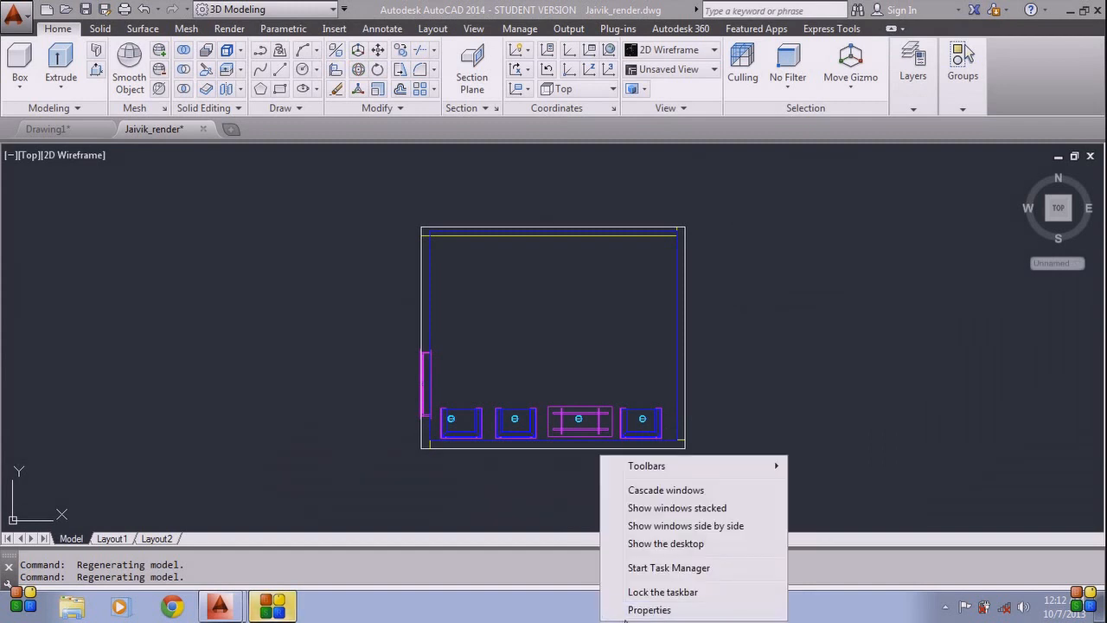
pyautogui.click(616, 610)
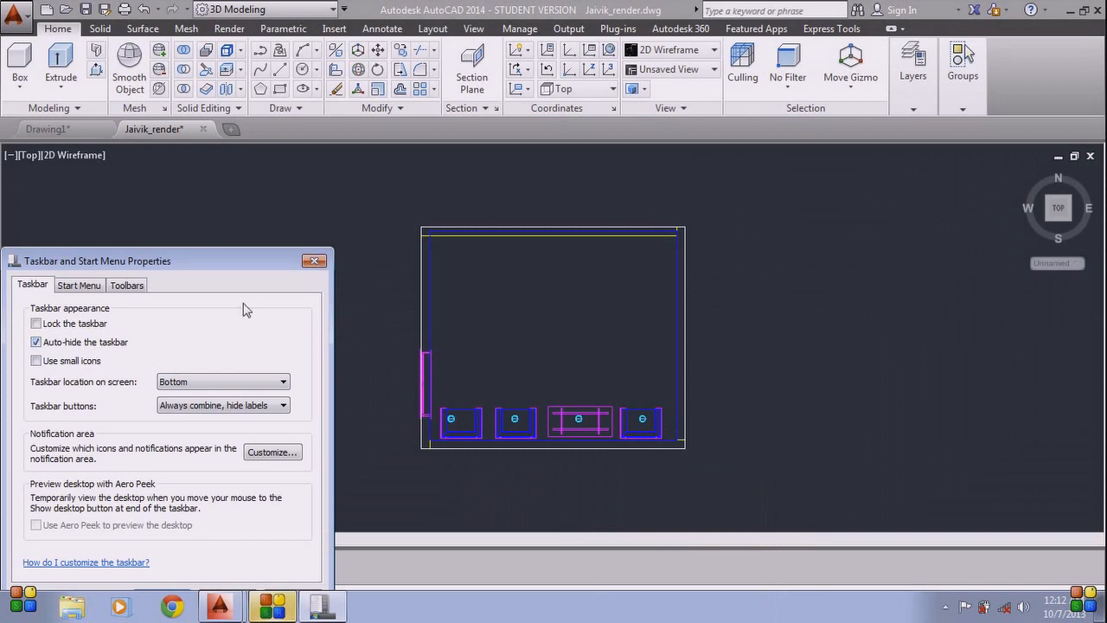
pyautogui.moveTo(229, 263); pyautogui.dragTo(331, 137)
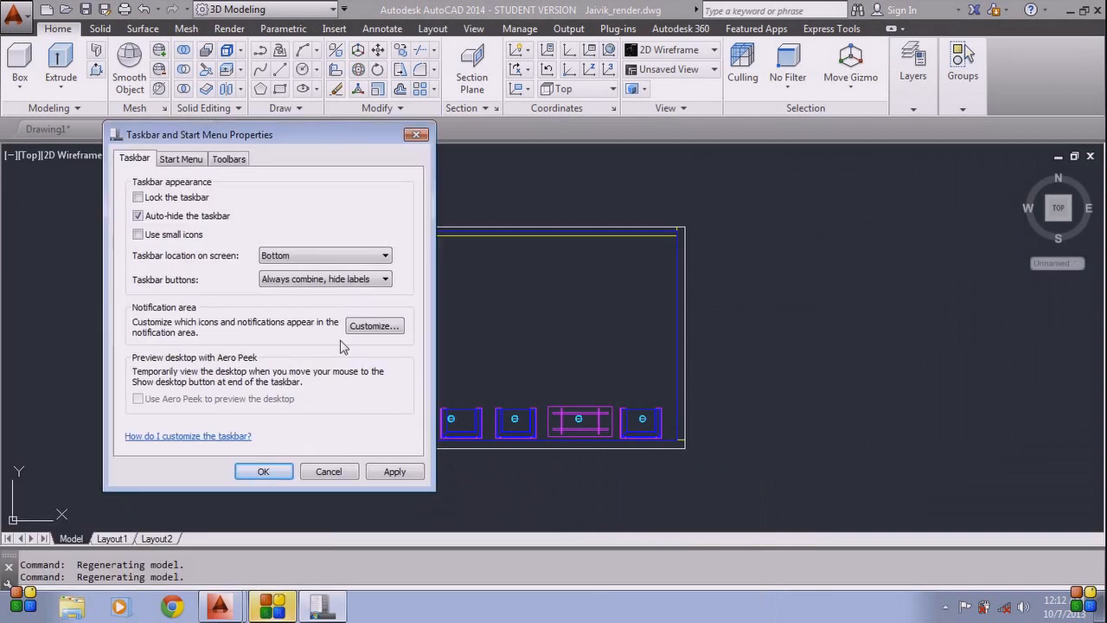
pyautogui.click(279, 477)
# Create a camera at the room plan's upper-right inner corner, targeting the diagonally opposite lower-left inner corner, keeping the default camera options.
pyautogui.scroll(-1, 543, 530)
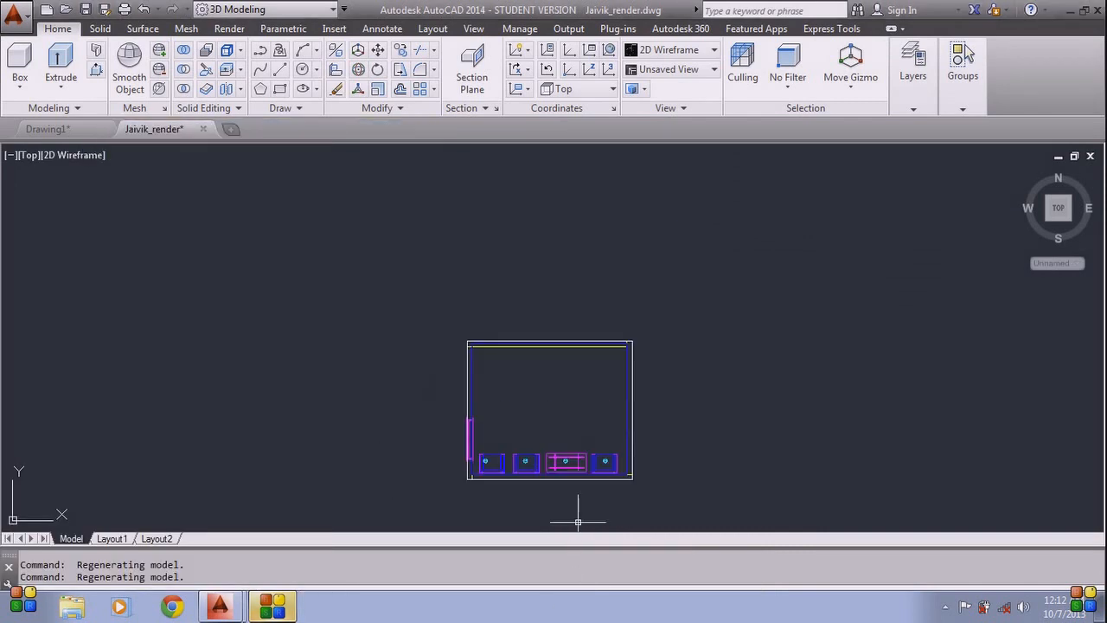
pyautogui.scroll(1, 569, 477)
pyautogui.moveTo(571, 437); pyautogui.dragTo(570, 385, button='middle')
pyautogui.scroll(1, 570, 381)
pyautogui.moveTo(546, 339); pyautogui.dragTo(548, 390, button='middle')
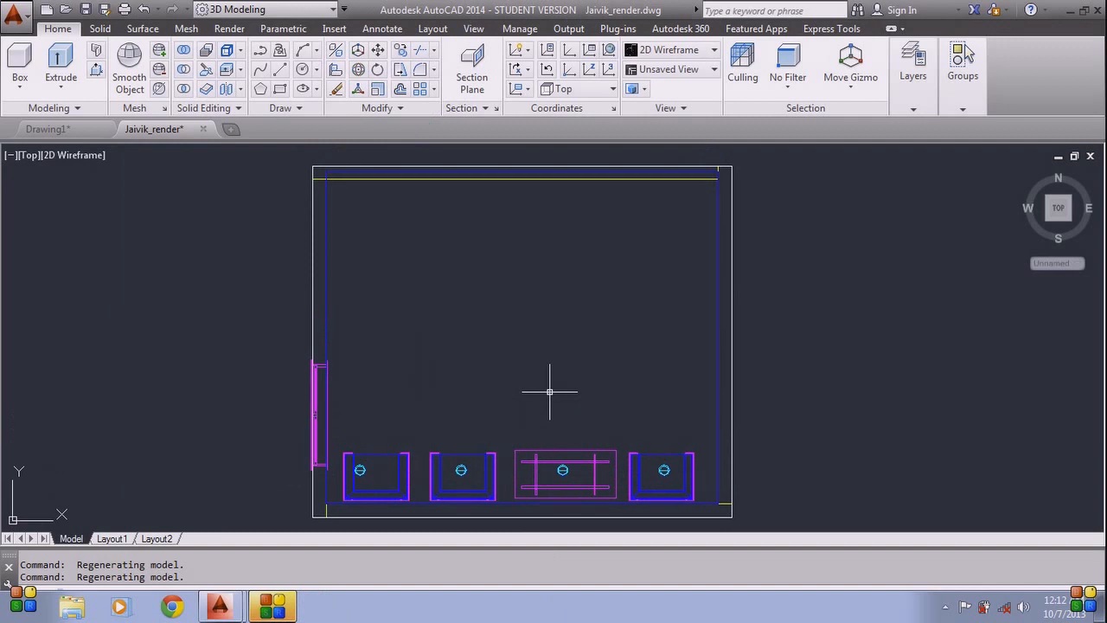
pyautogui.press('Return')
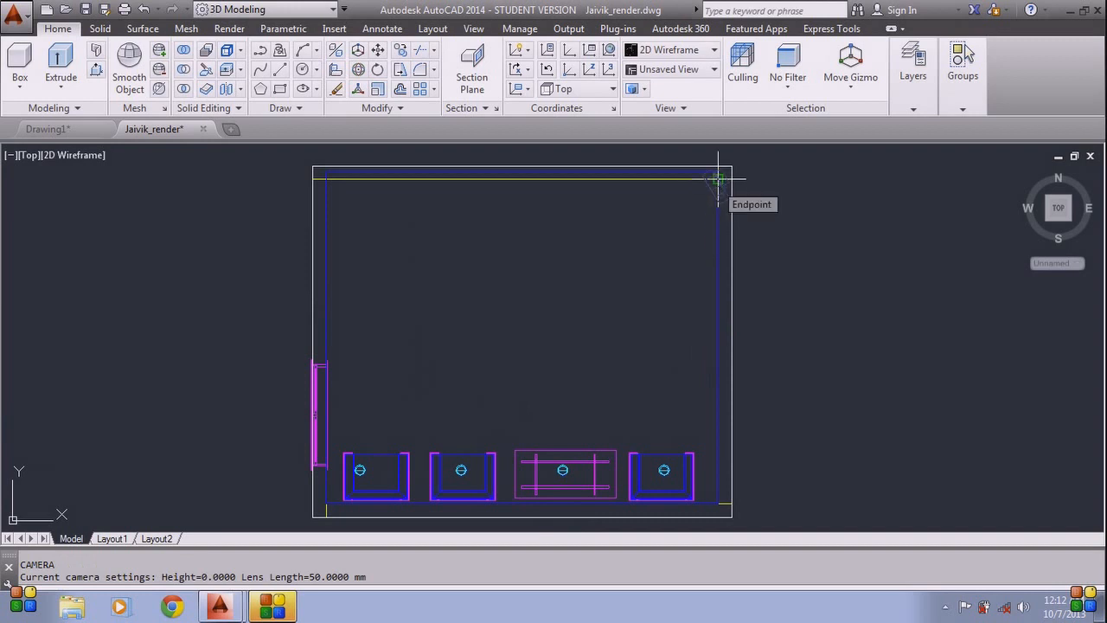
pyautogui.scroll(2, 718, 179)
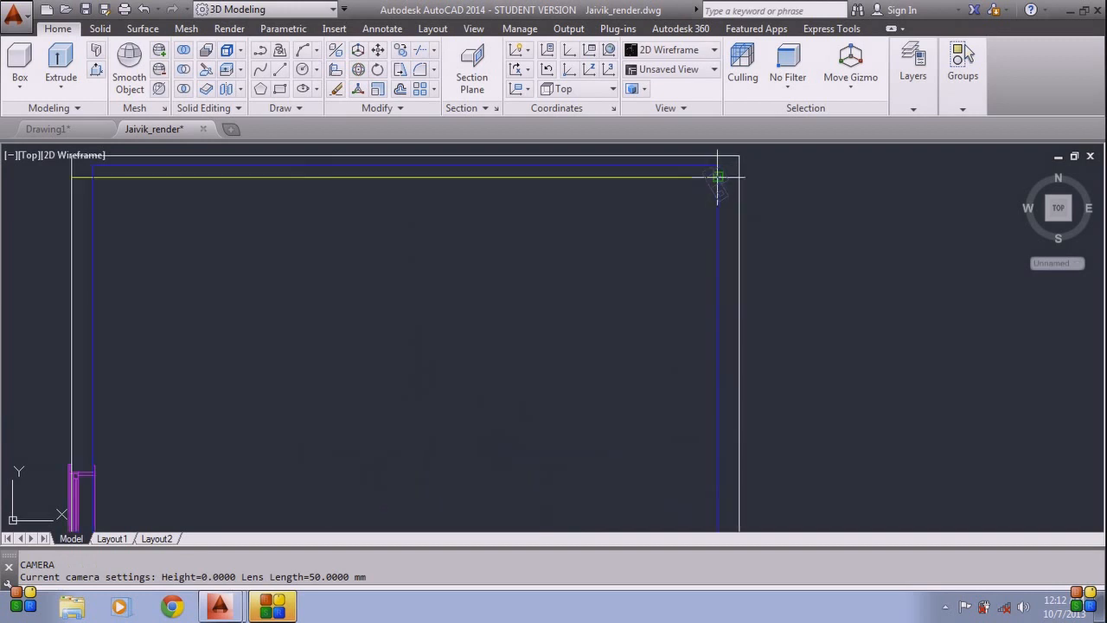
pyautogui.click(718, 179)
pyautogui.scroll(-2, 616, 311)
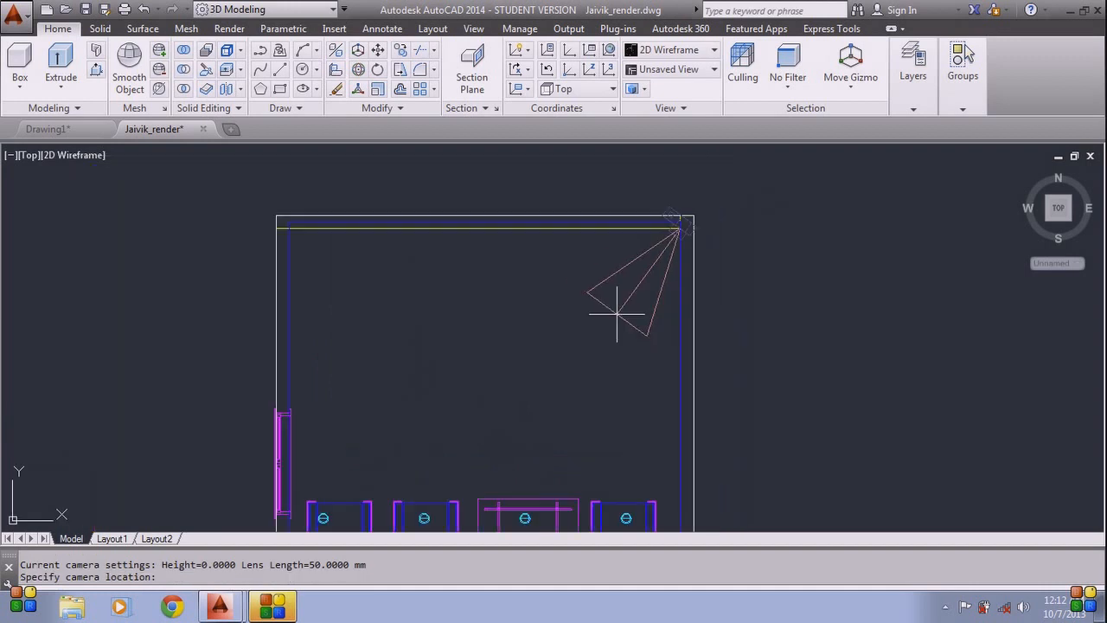
pyautogui.scroll(-2, 616, 313)
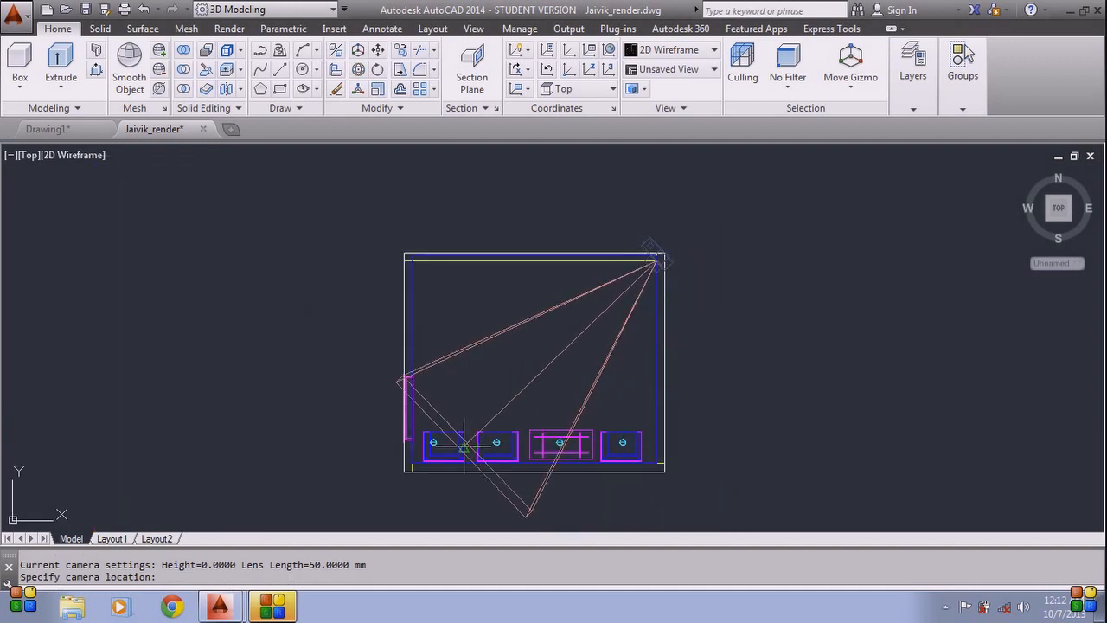
pyautogui.scroll(2, 464, 443)
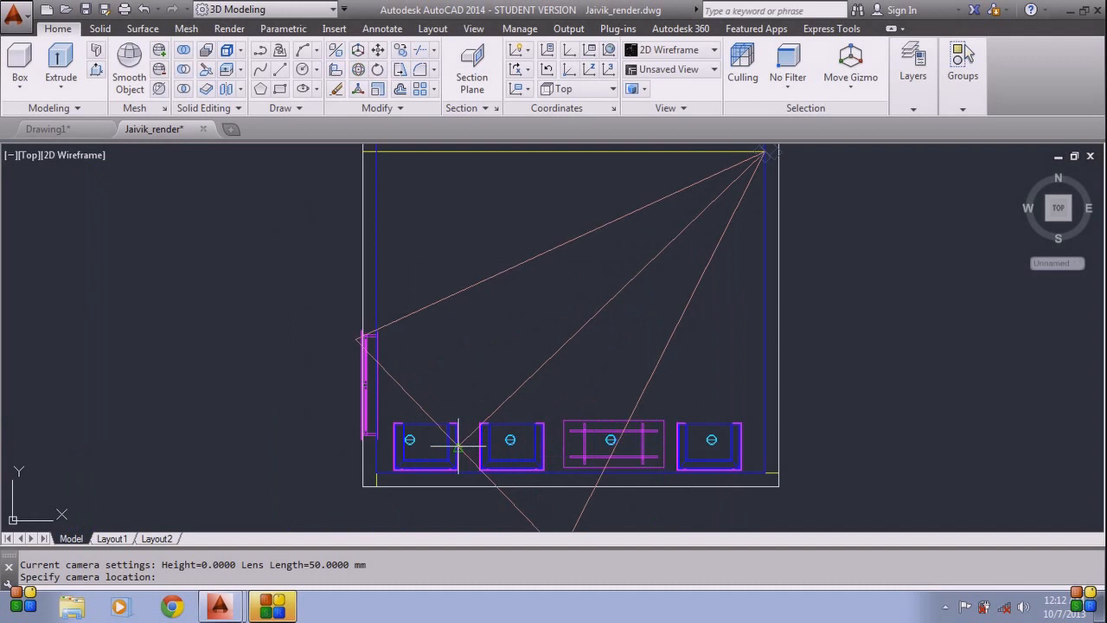
pyautogui.click(377, 474)
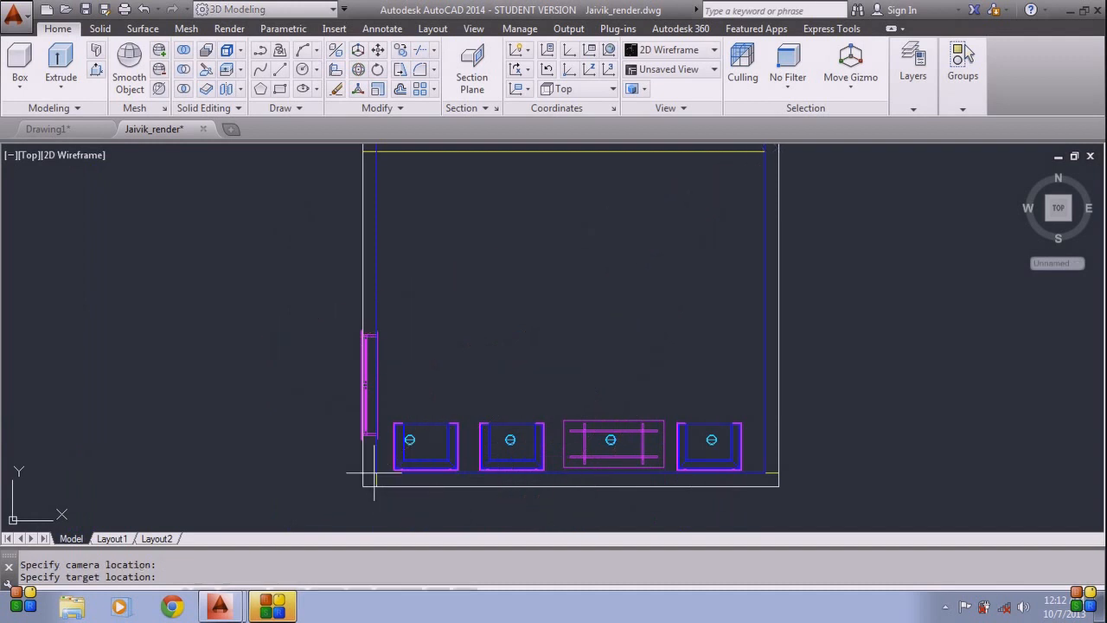
pyautogui.click(482, 391)
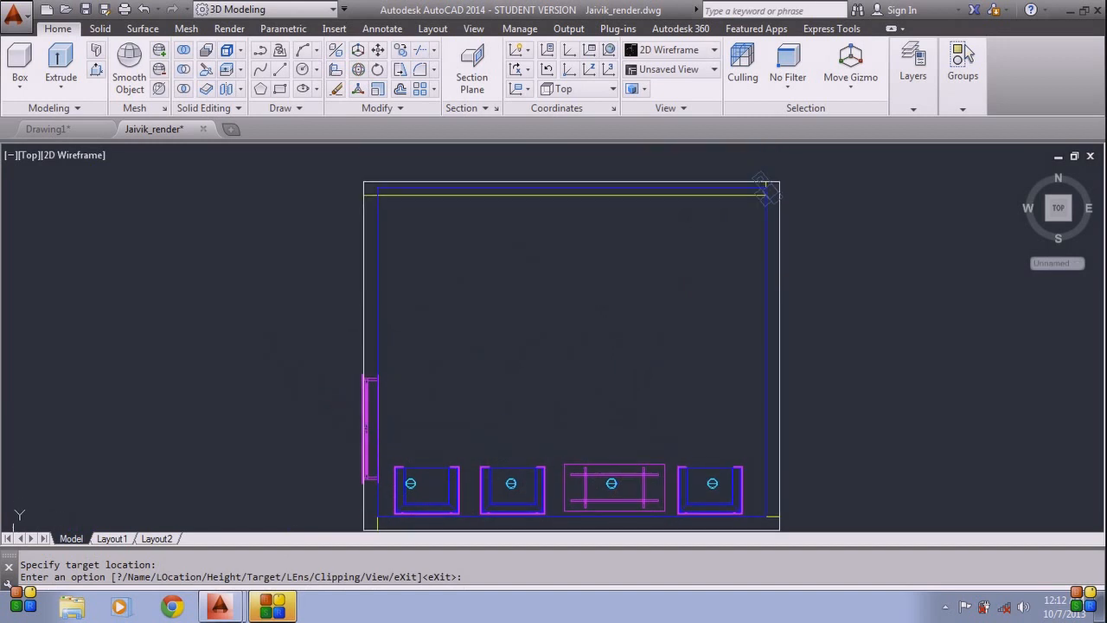
pyautogui.press('Return')
# Select the new camera and move its location diagonally inward from the corner, keeping its target in place.
pyautogui.click(766, 193)
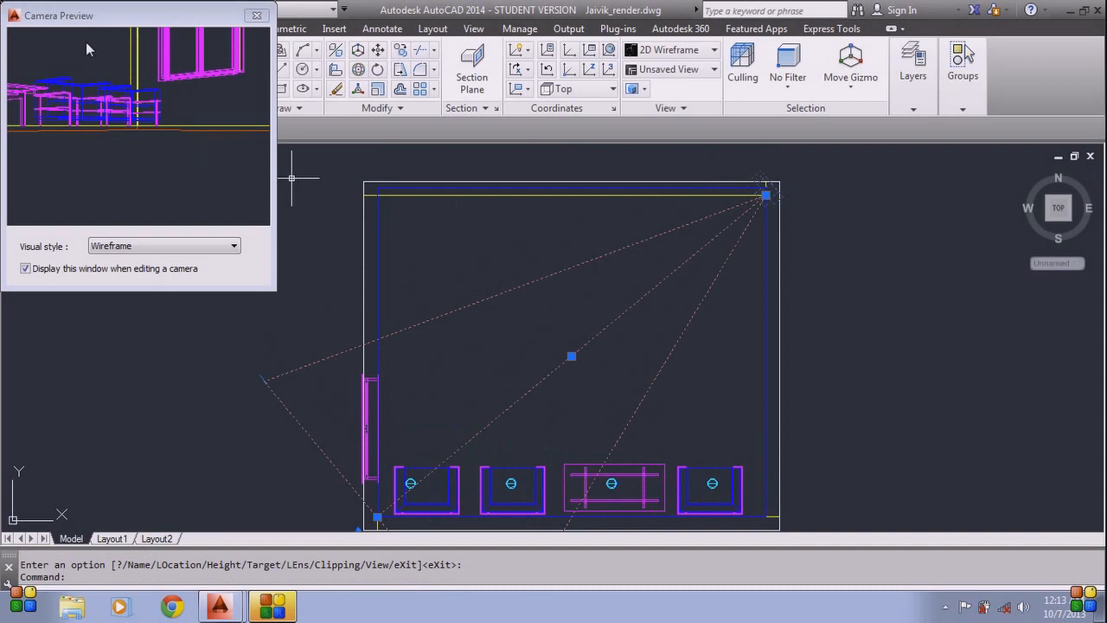
pyautogui.moveTo(425, 242)
pyautogui.mouseDown(button='middle')
pyautogui.moveTo(425, 257)
pyautogui.moveTo(447, 227)
pyautogui.mouseUp(button='middle')
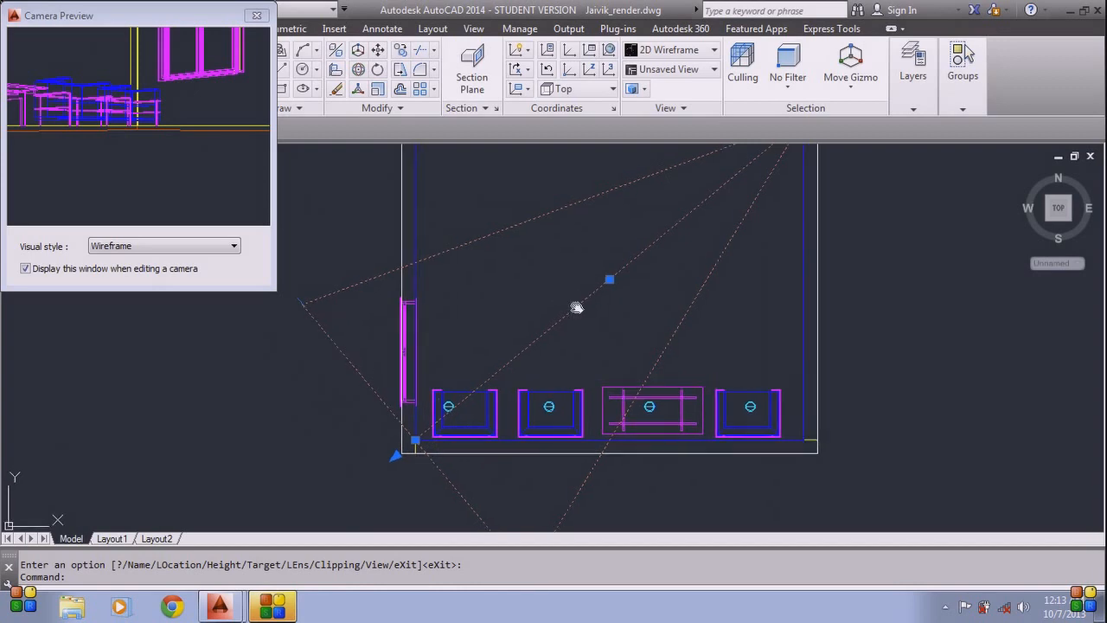
pyautogui.moveTo(577, 309); pyautogui.dragTo(559, 361, button='middle')
pyautogui.click(783, 179)
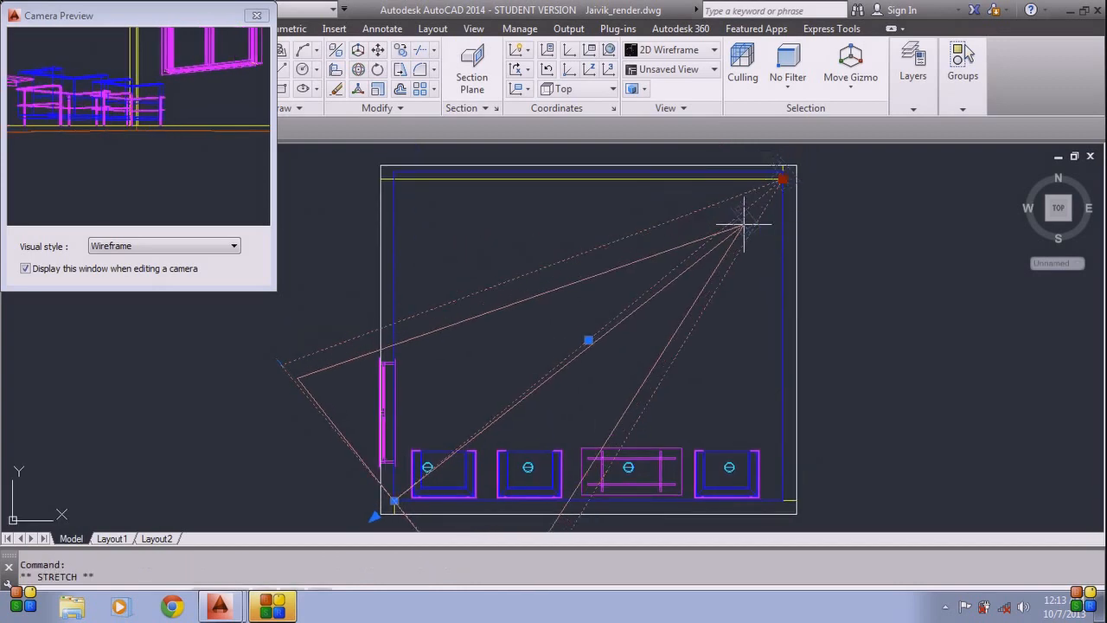
pyautogui.click(716, 235)
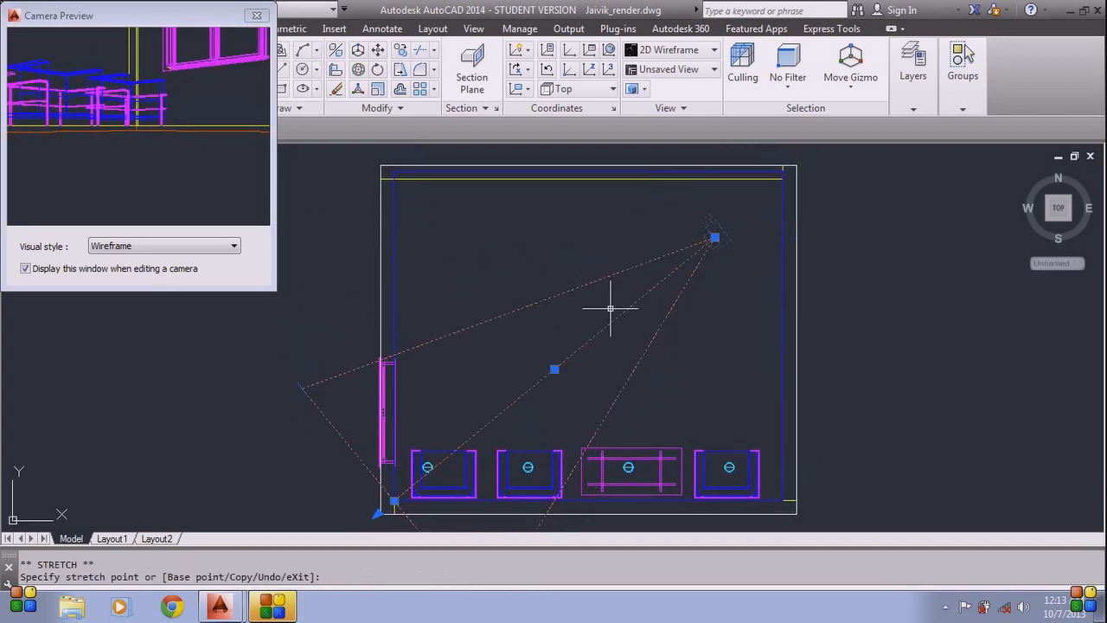
pyautogui.moveTo(487, 342); pyautogui.dragTo(553, 225, button='middle')
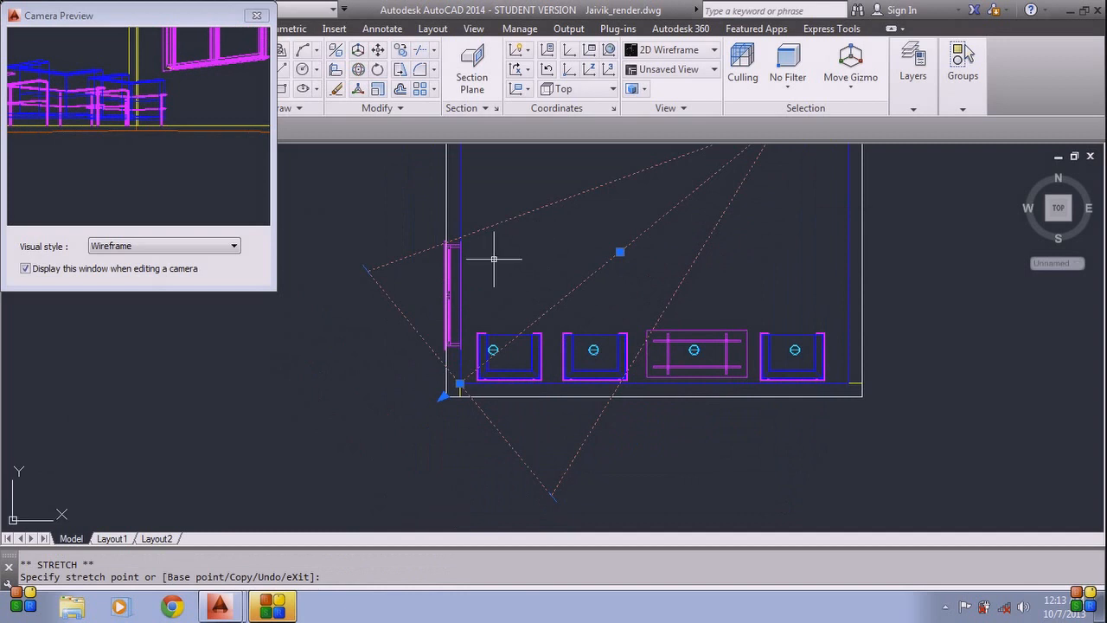
# Narrow the camera's field of view and move its target diagonally inward from the room's lower-left inner corner.
pyautogui.click(367, 271)
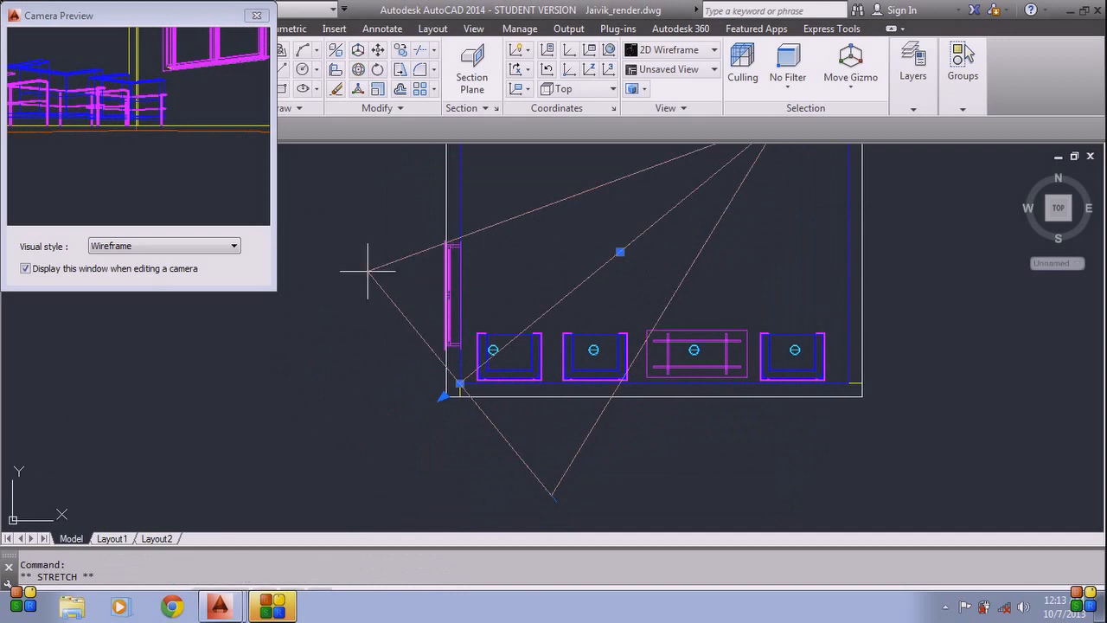
pyautogui.click(398, 315)
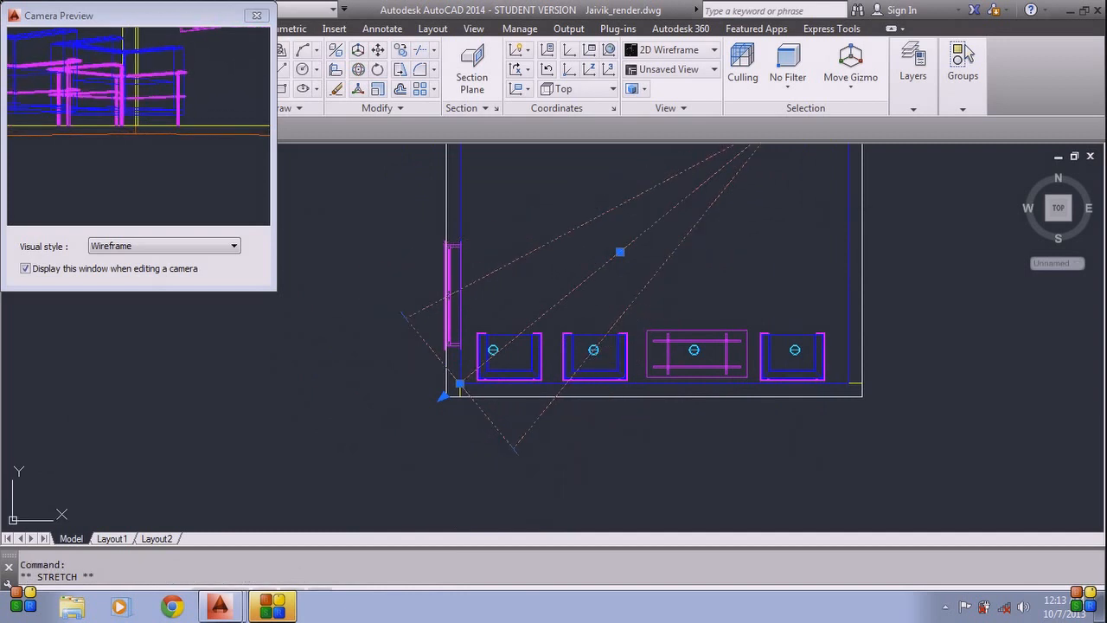
pyautogui.click(460, 382)
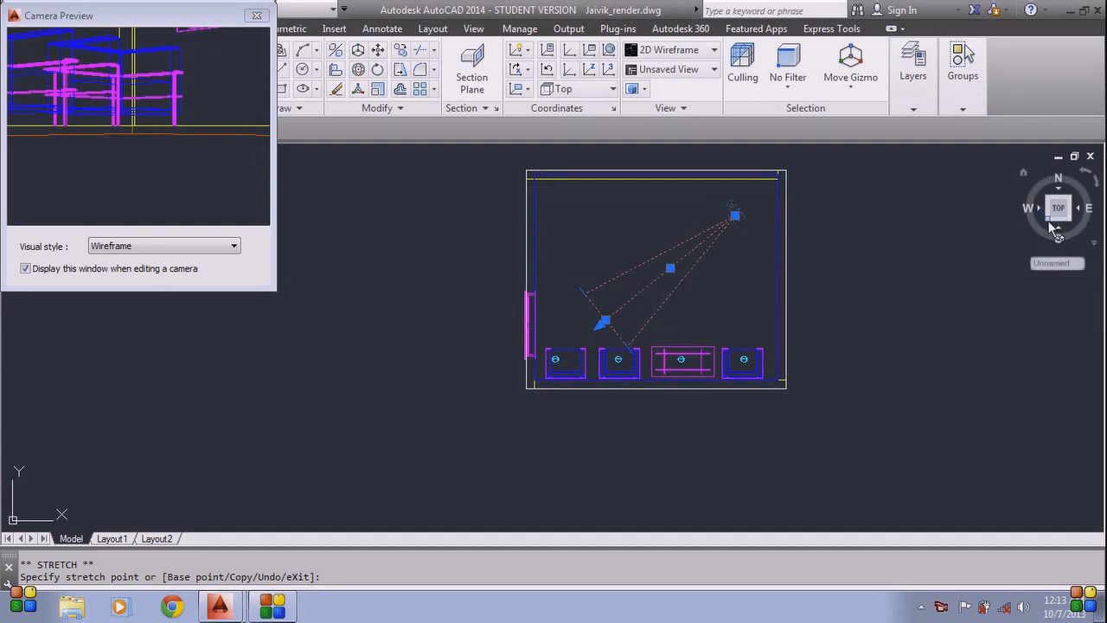
# Try to move the camera upward in the SW Isometric view.
pyautogui.click(1051, 224)
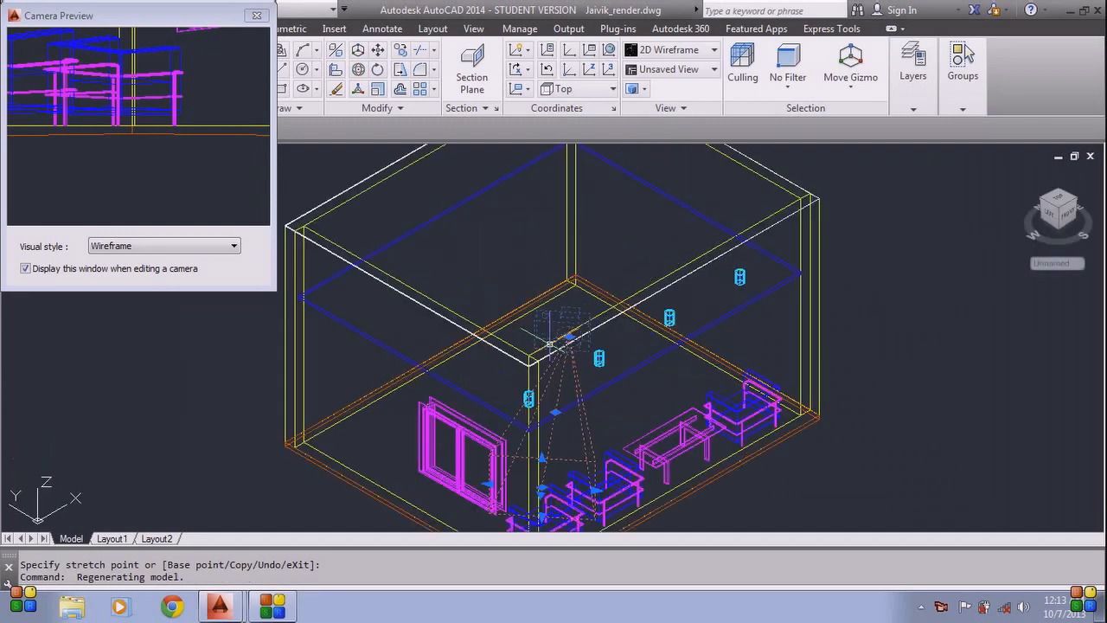
pyautogui.moveTo(550, 342); pyautogui.dragTo(570, 389, button='middle')
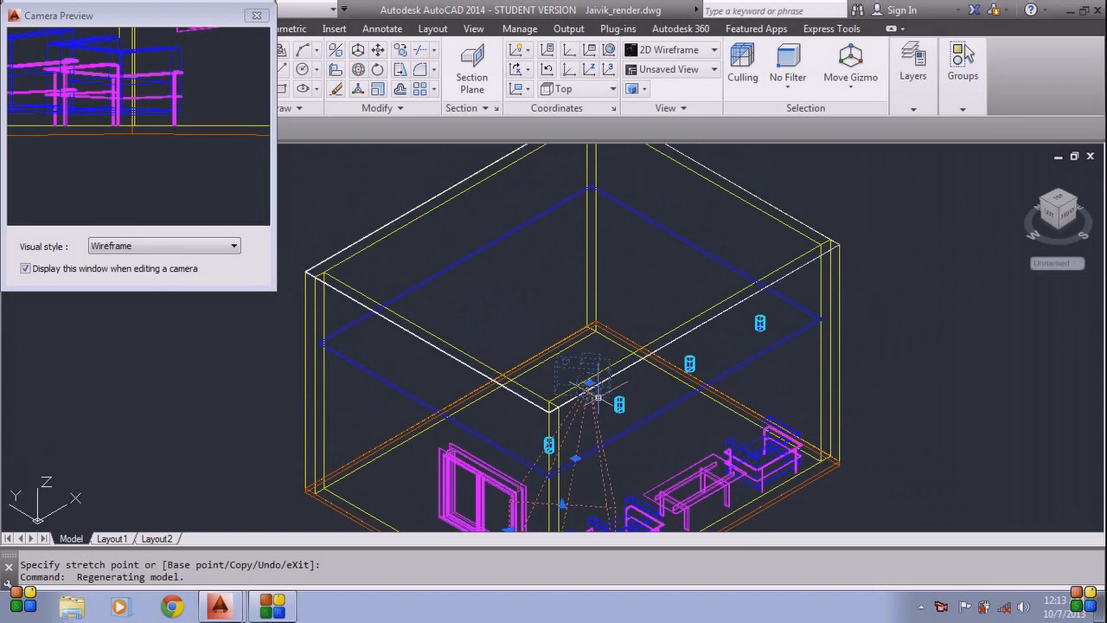
pyautogui.write('m')
pyautogui.press('Return')
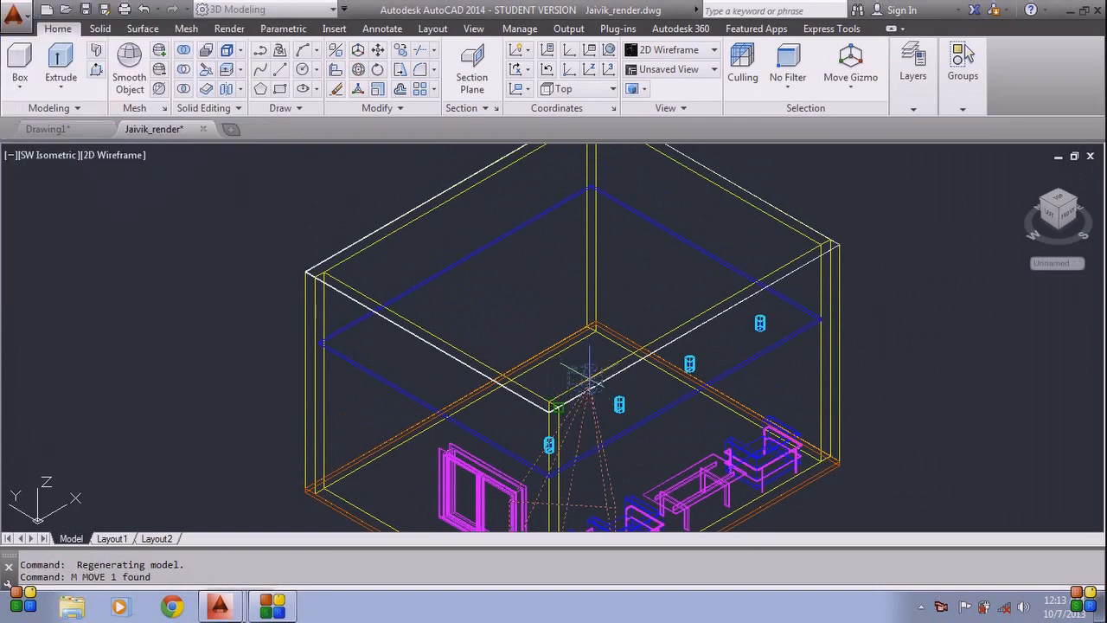
pyautogui.scroll(6, 591, 379)
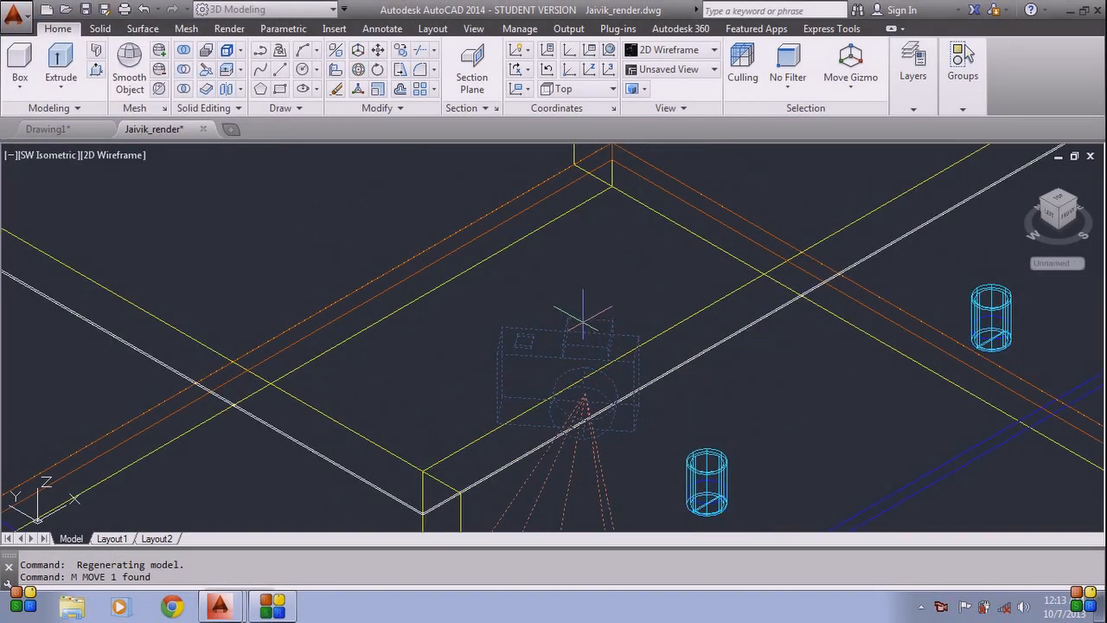
pyautogui.scroll(-2, 585, 329)
pyautogui.scroll(-2, 585, 372)
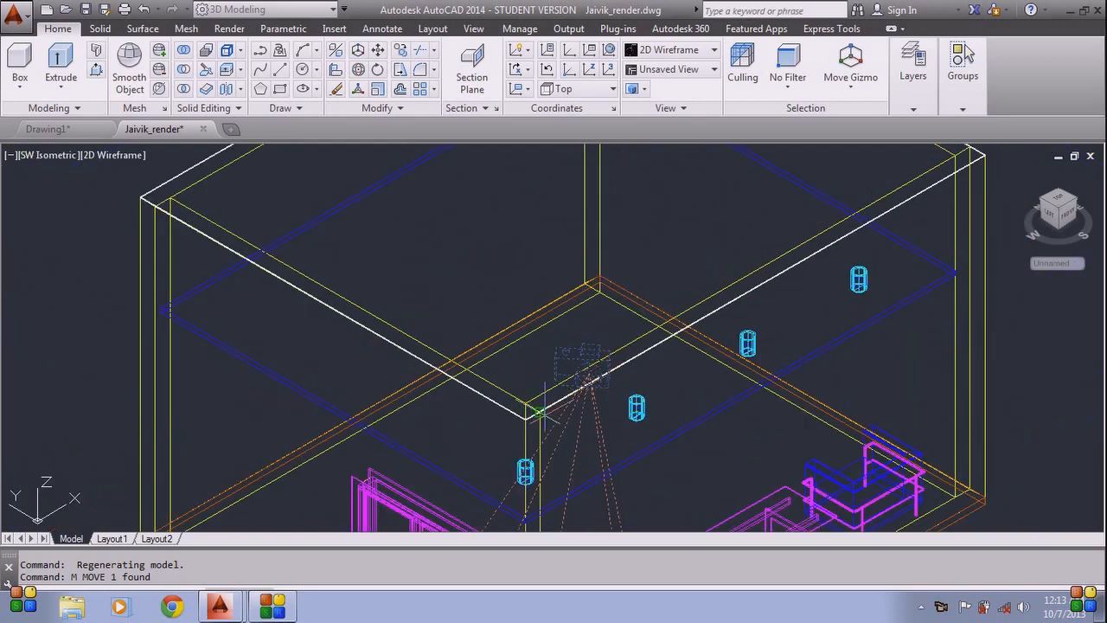
pyautogui.scroll(-2, 594, 367)
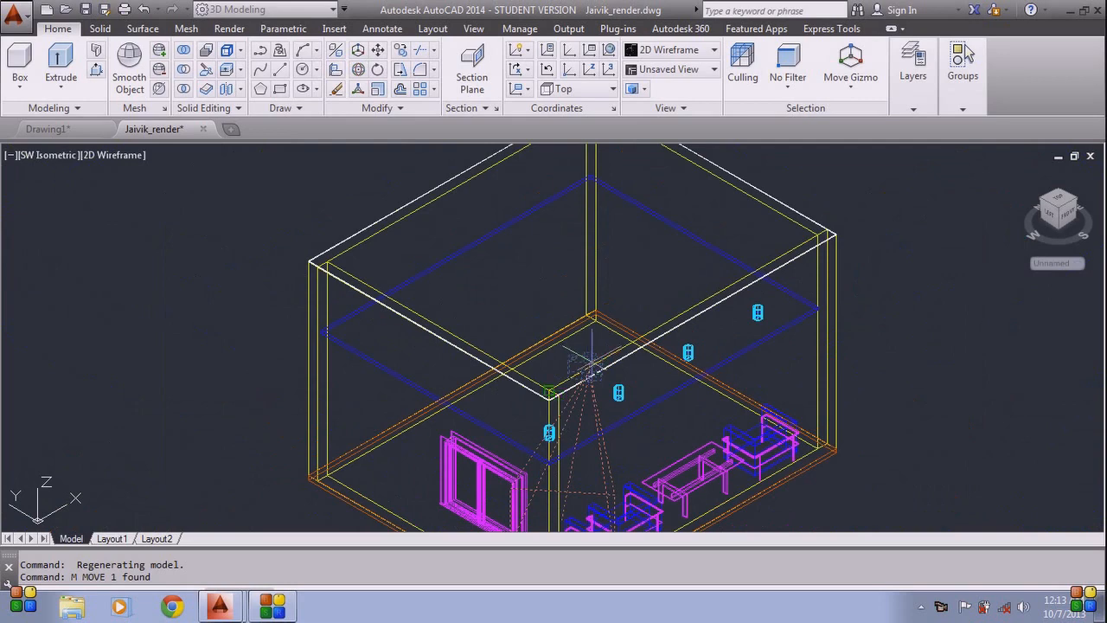
pyautogui.click(587, 373)
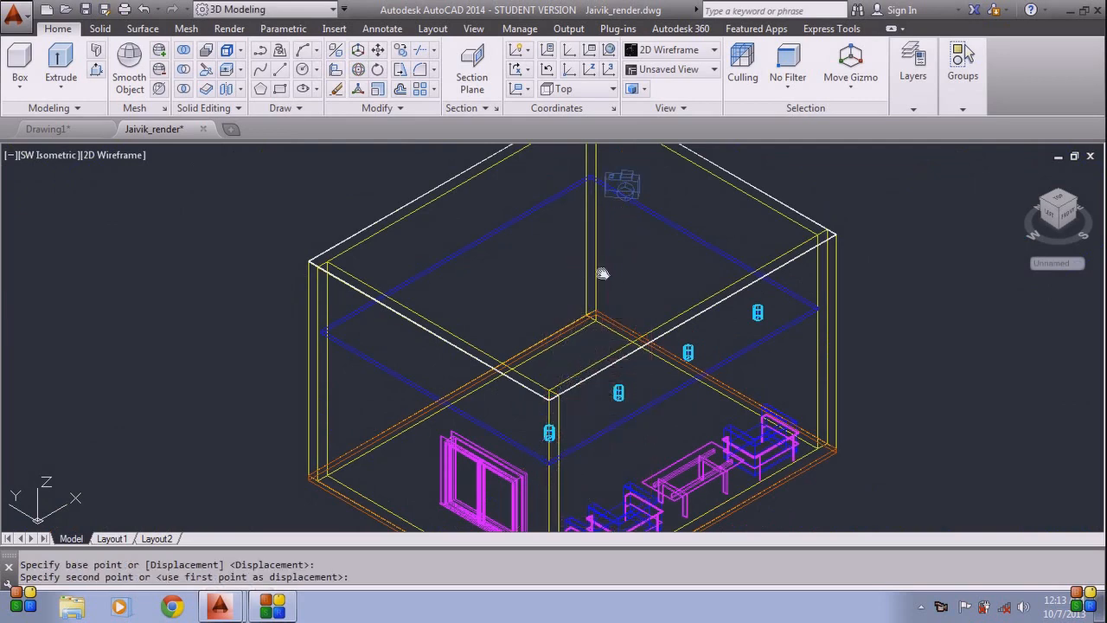
pyautogui.moveTo(601, 272); pyautogui.dragTo(586, 312, button='middle')
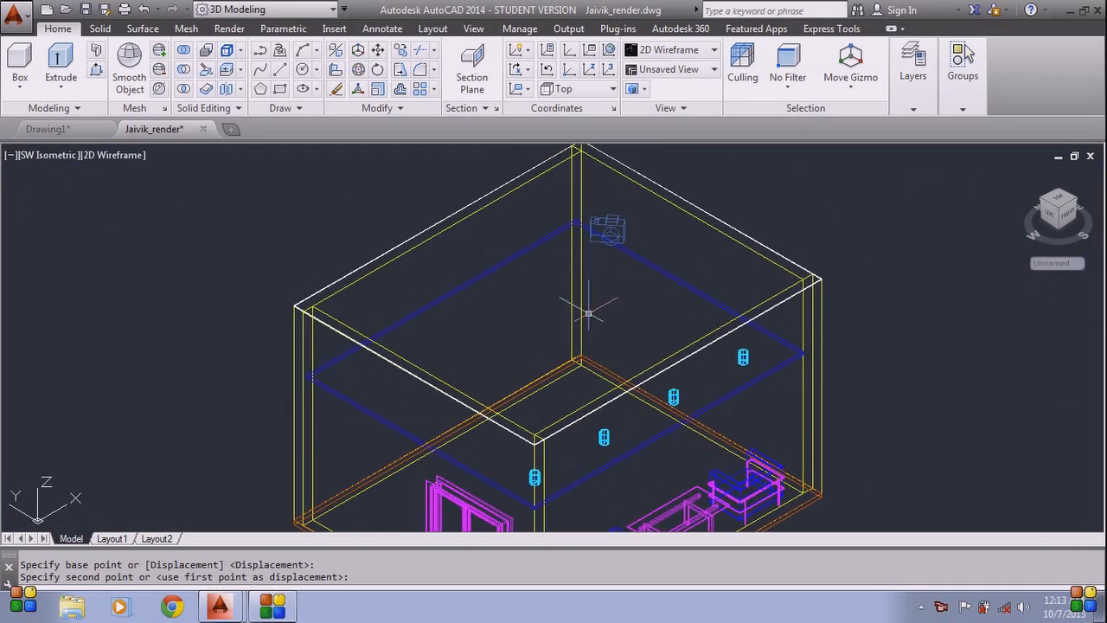
# Undo the camera's last move.
pyautogui.click(612, 231)
pyautogui.hotkey('ctrl', 'z')
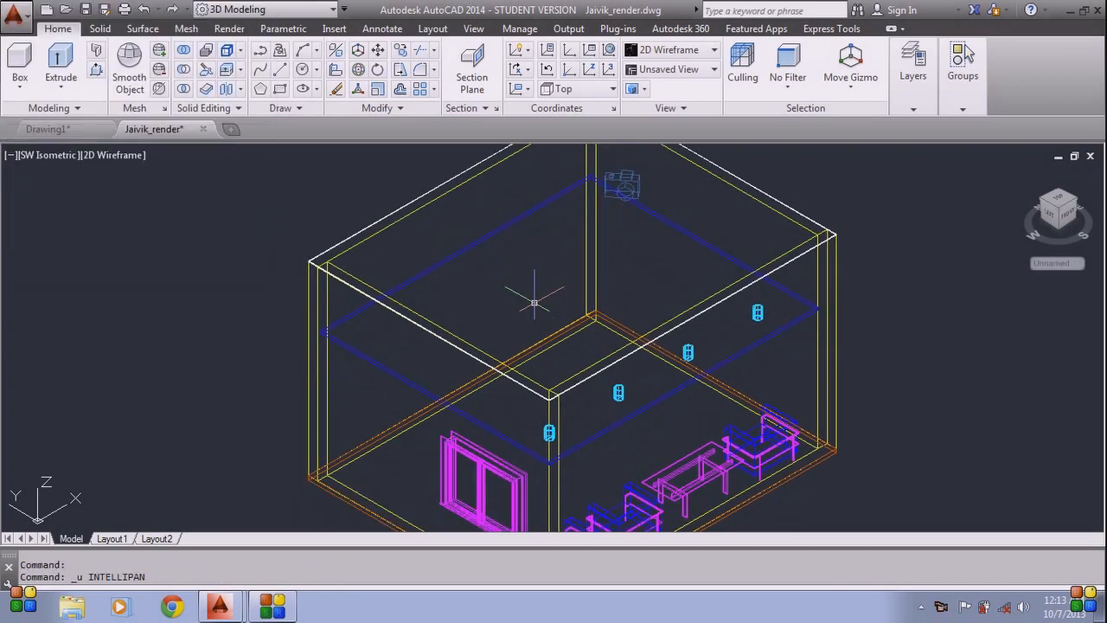
pyautogui.hotkey('ctrl', 'z')
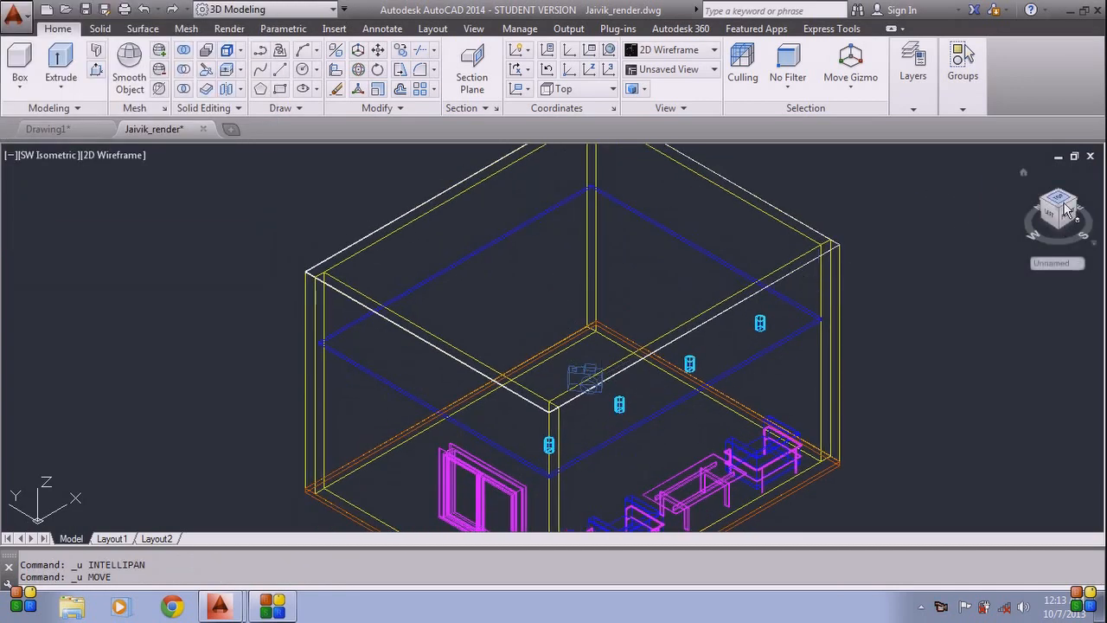
# In the Top view, move the whole camera to the room plan's upper-right inner corner.
pyautogui.click(1057, 201)
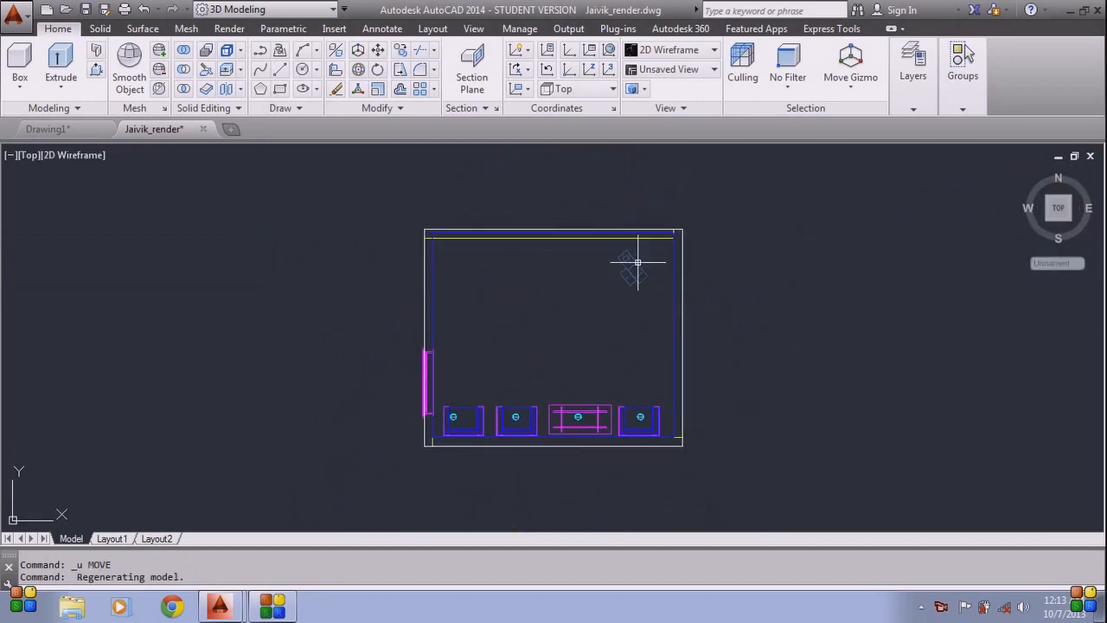
pyautogui.click(637, 259)
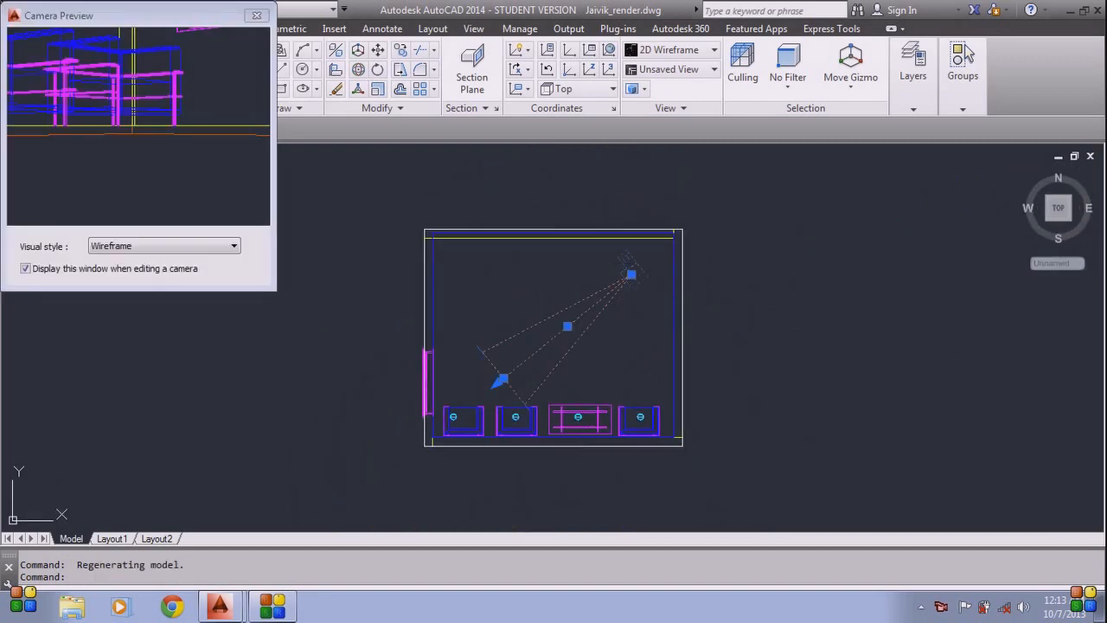
pyautogui.write('m')
pyautogui.press('Return')
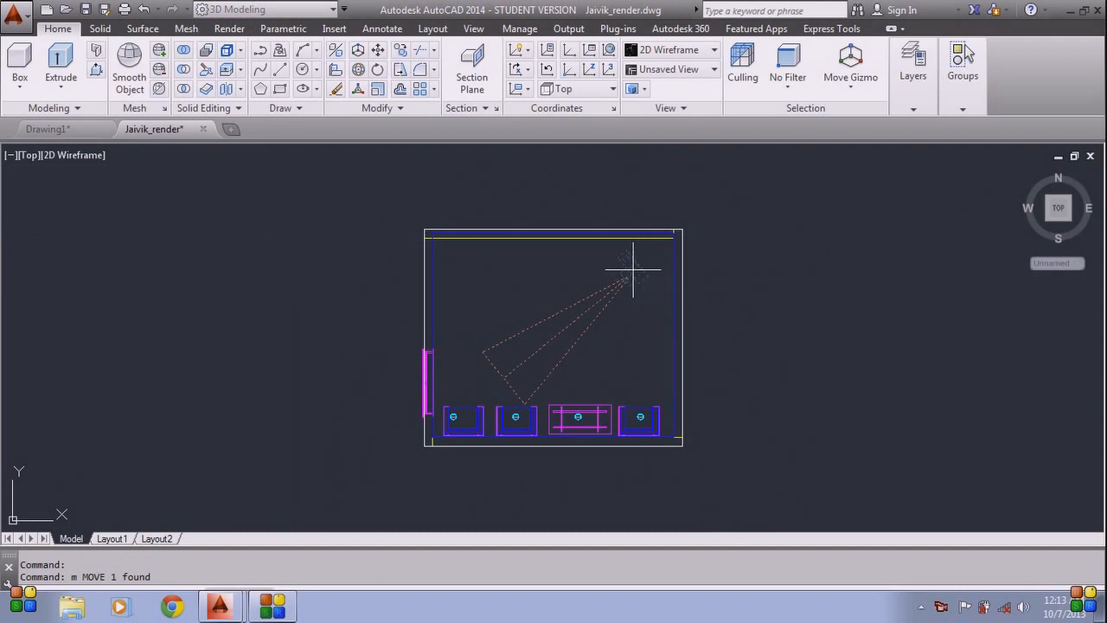
pyautogui.click(634, 269)
pyautogui.click(670, 239)
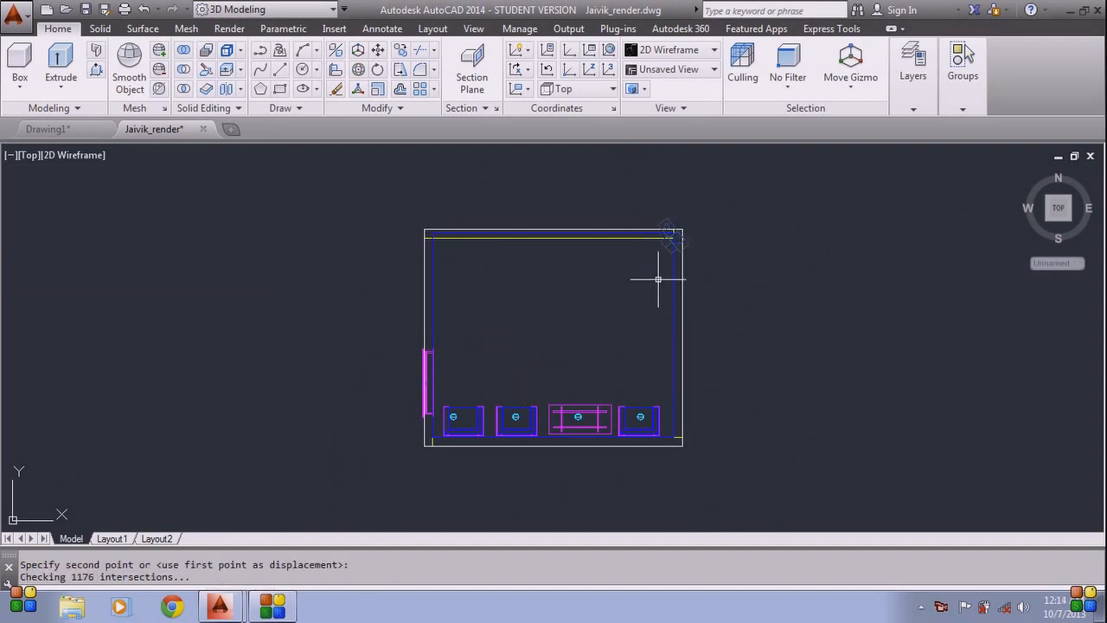
pyautogui.scroll(2, 667, 256)
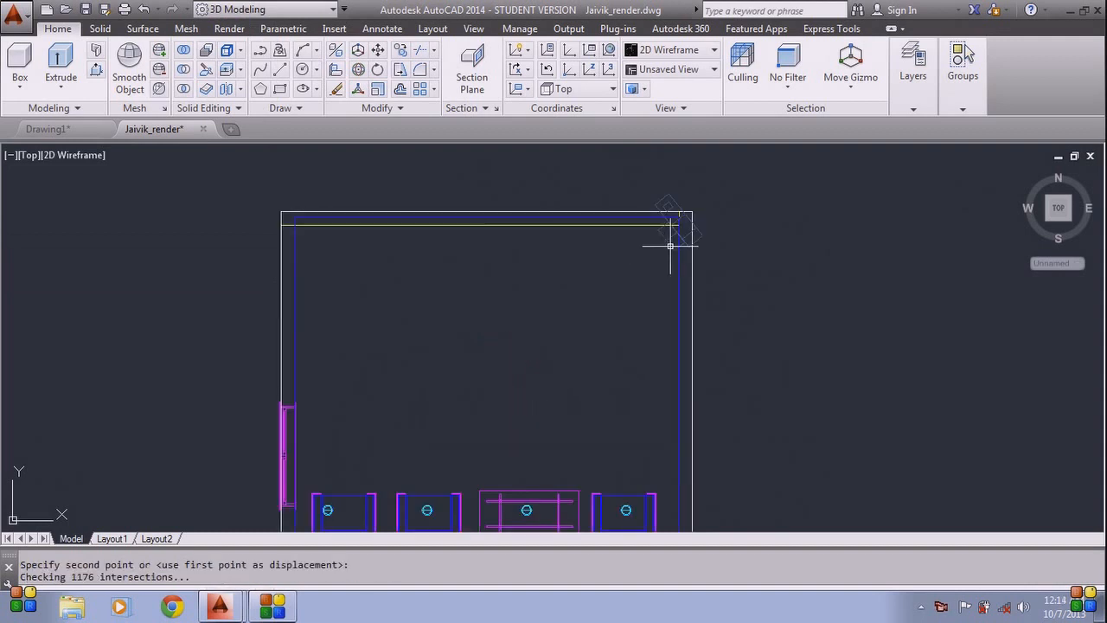
# In the SW Isometric view, move the camera down to the midpoint of the room's rear vertical corner edge.
pyautogui.click(1054, 229)
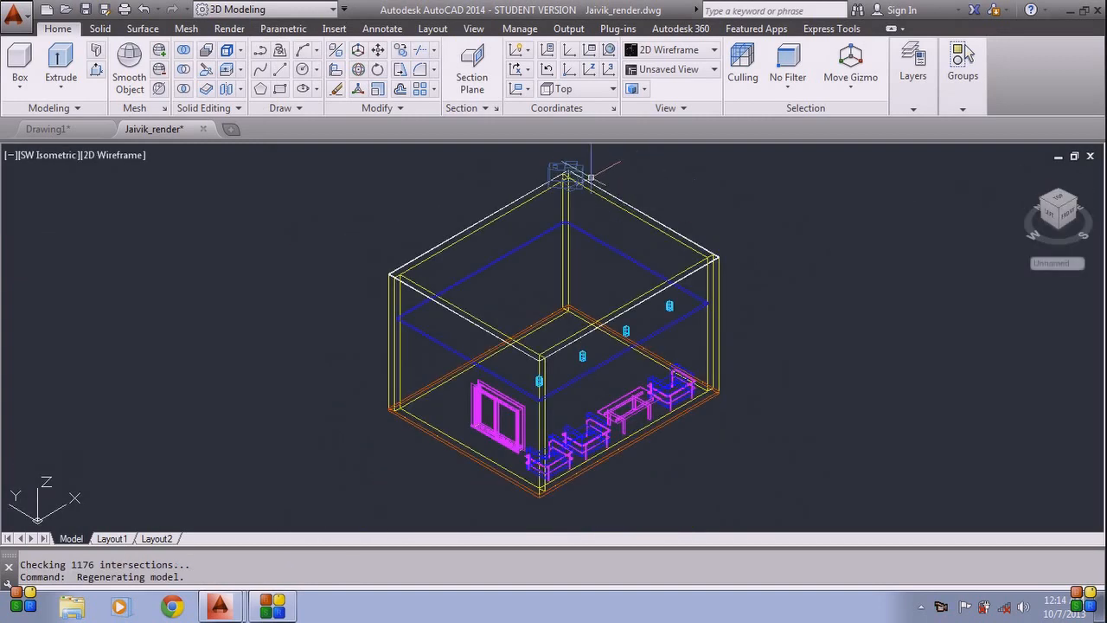
pyautogui.click(575, 175)
pyautogui.write('m')
pyautogui.press('Return')
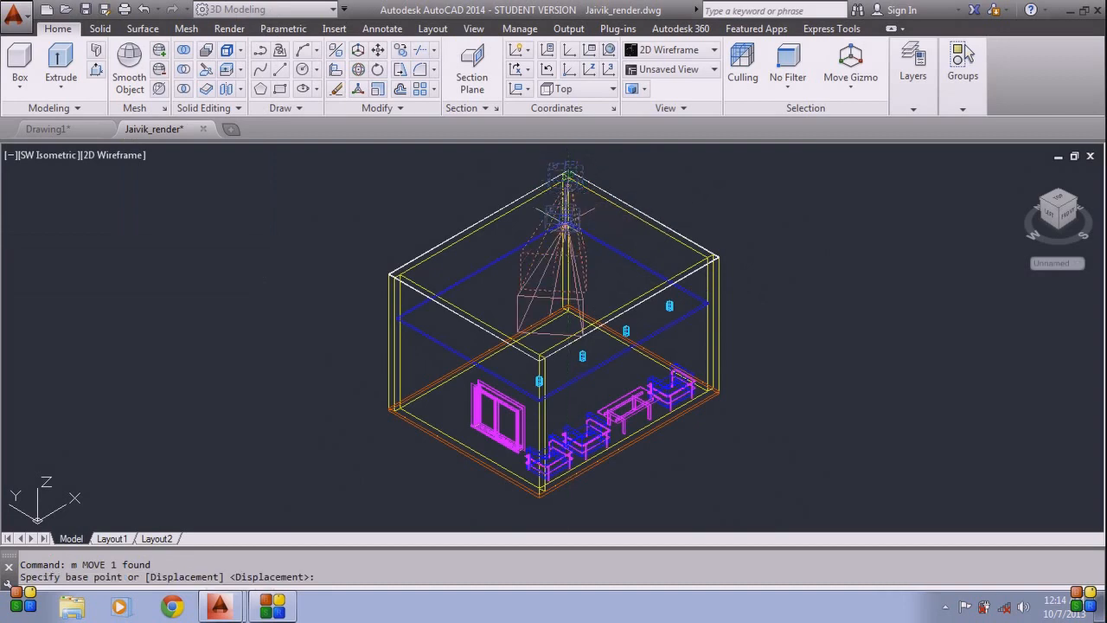
pyautogui.scroll(5, 564, 223)
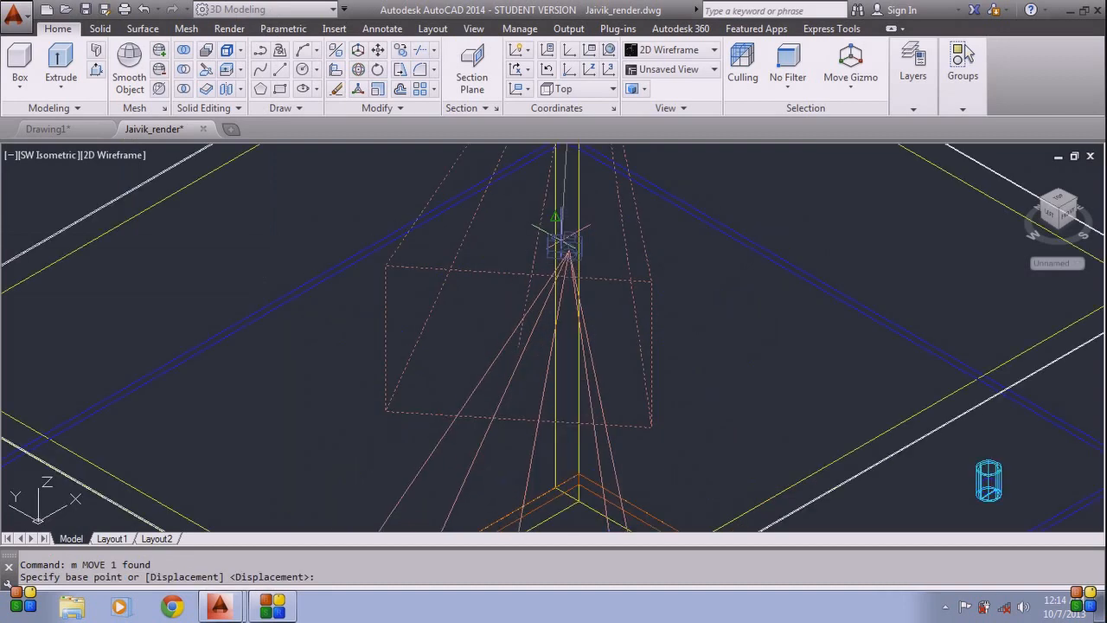
pyautogui.click(560, 221)
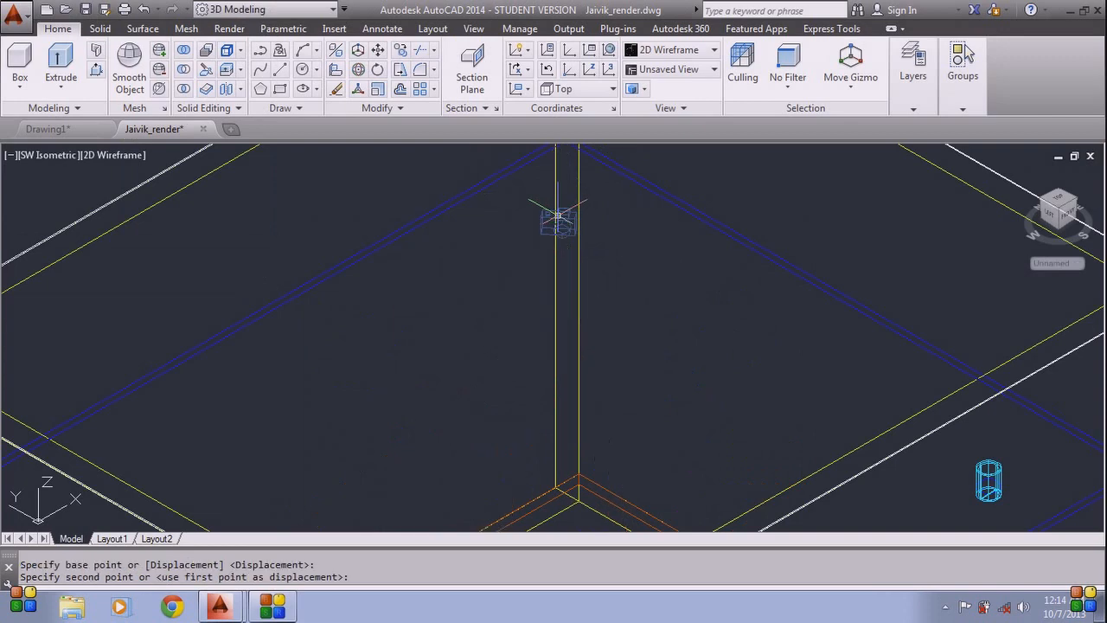
# Select the lowered camera and widen its field of view to take in more of the room, then deselect it.
pyautogui.scroll(-2, 587, 227)
pyautogui.scroll(-3, 587, 227)
pyautogui.click(576, 218)
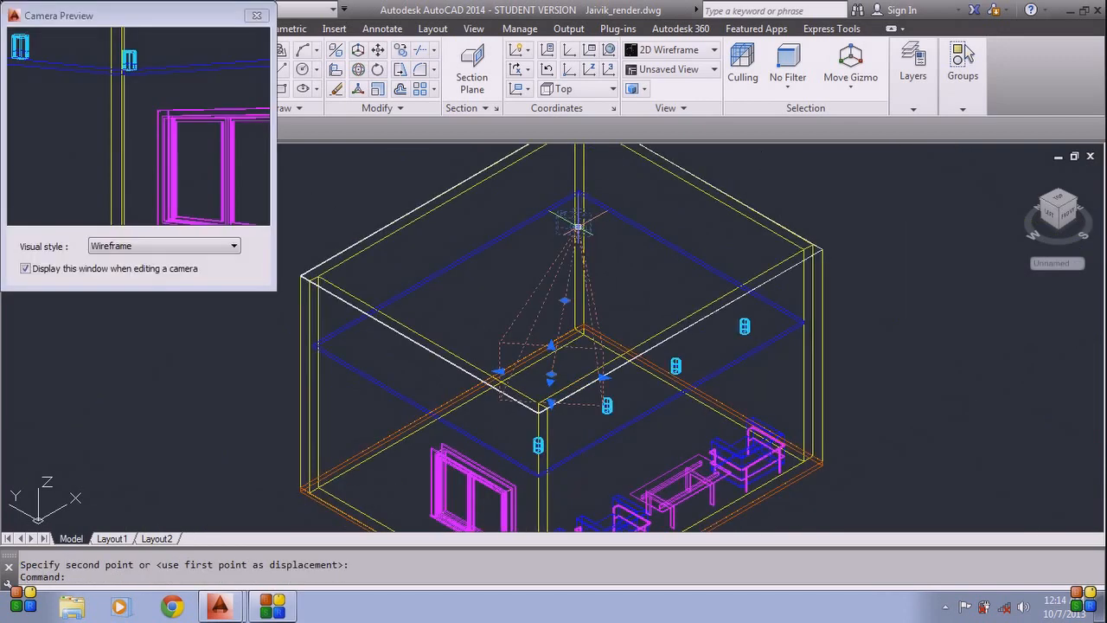
pyautogui.click(602, 378)
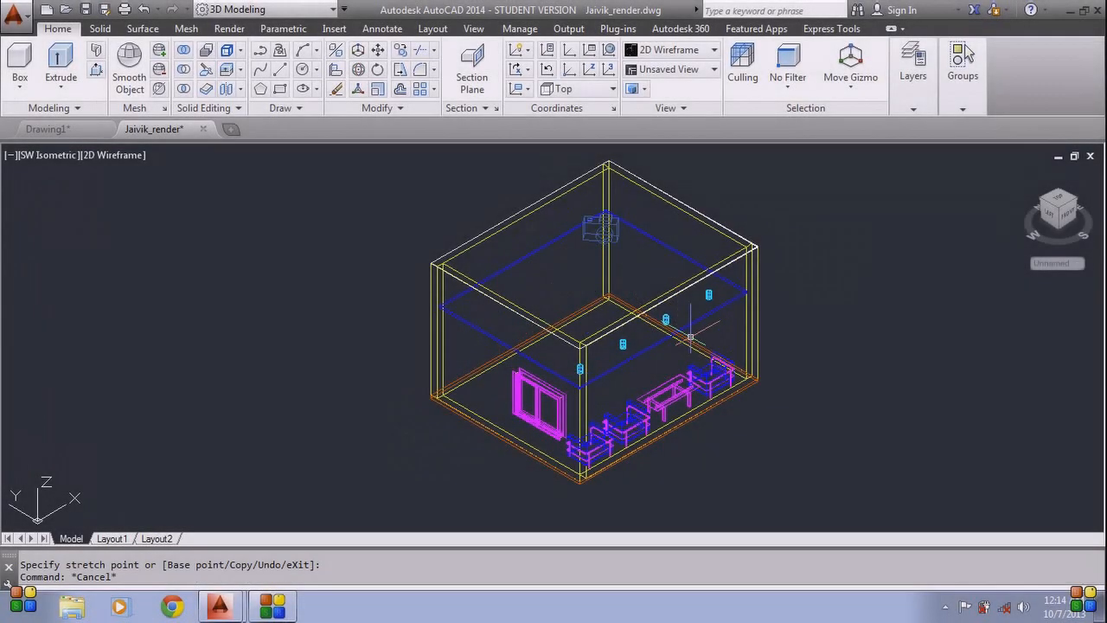
pyautogui.click(604, 229)
pyautogui.press('Escape')
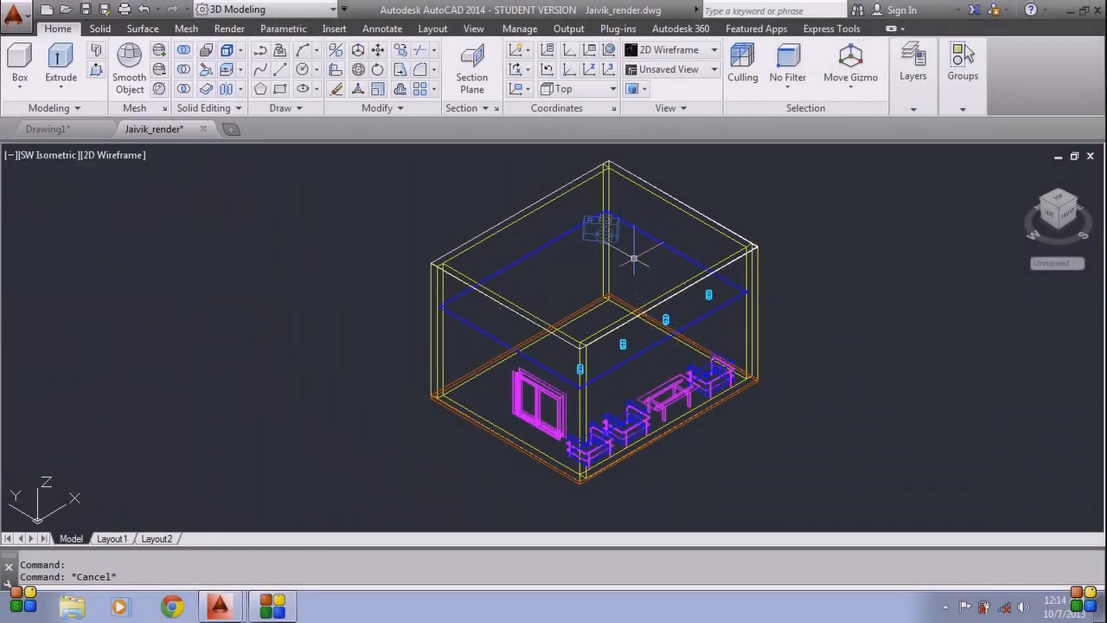
# Configure the active model viewport with a 3D setup showing the Camera1 view in the Wireframe visual style.
pyautogui.moveTo(660, 247); pyautogui.dragTo(625, 264, button='middle')
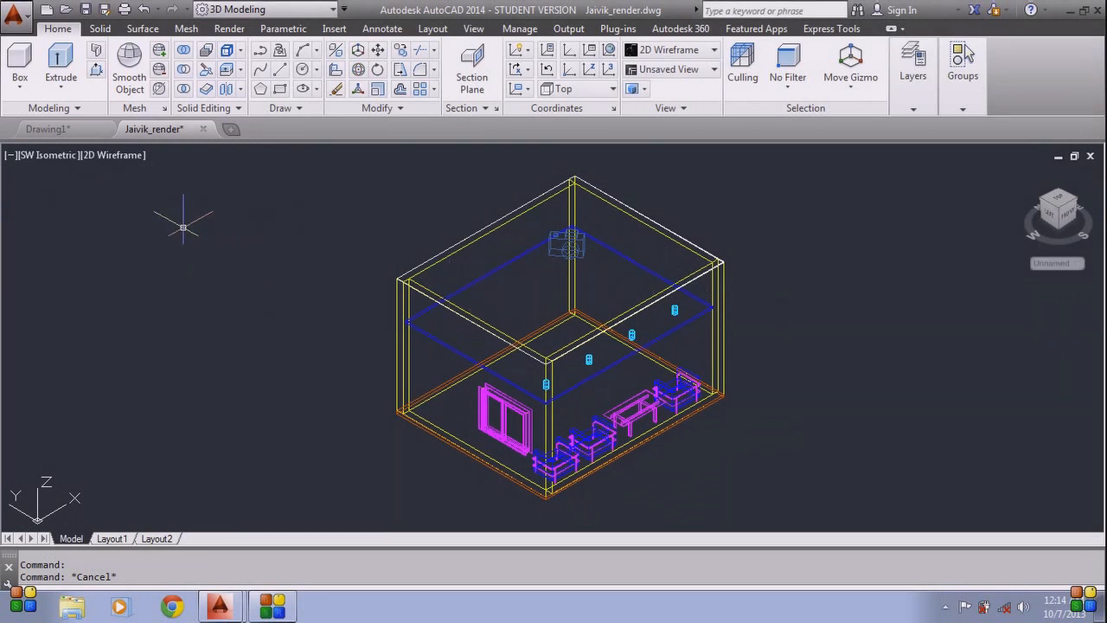
pyautogui.moveTo(178, 218); pyautogui.dragTo(176, 241, button='middle')
pyautogui.moveTo(239, 319); pyautogui.dragTo(220, 302, button='middle')
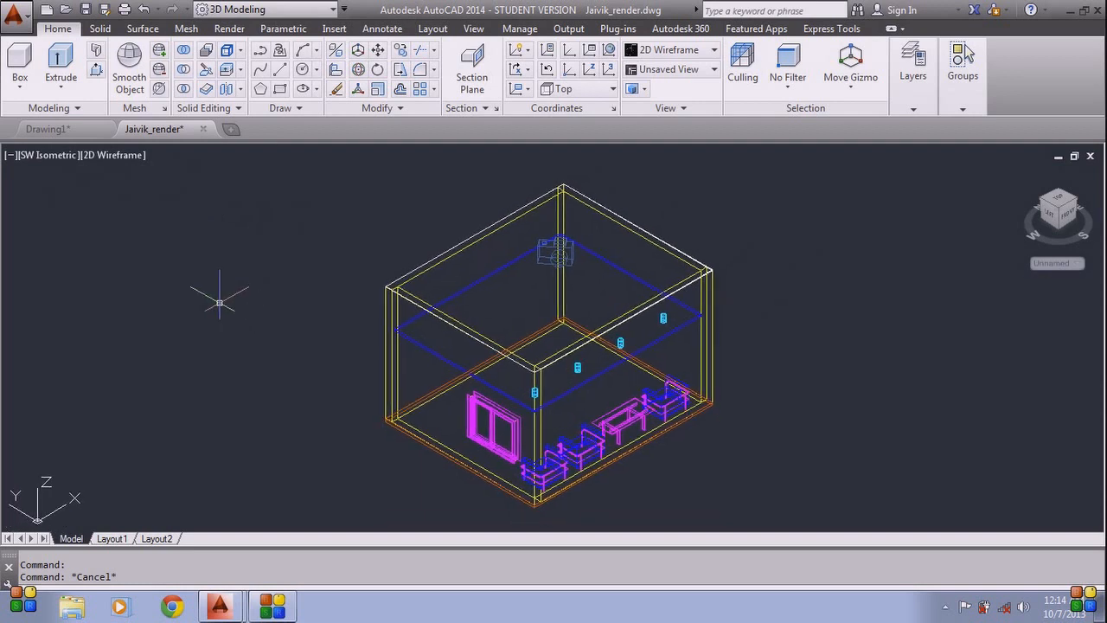
pyautogui.click(9, 155)
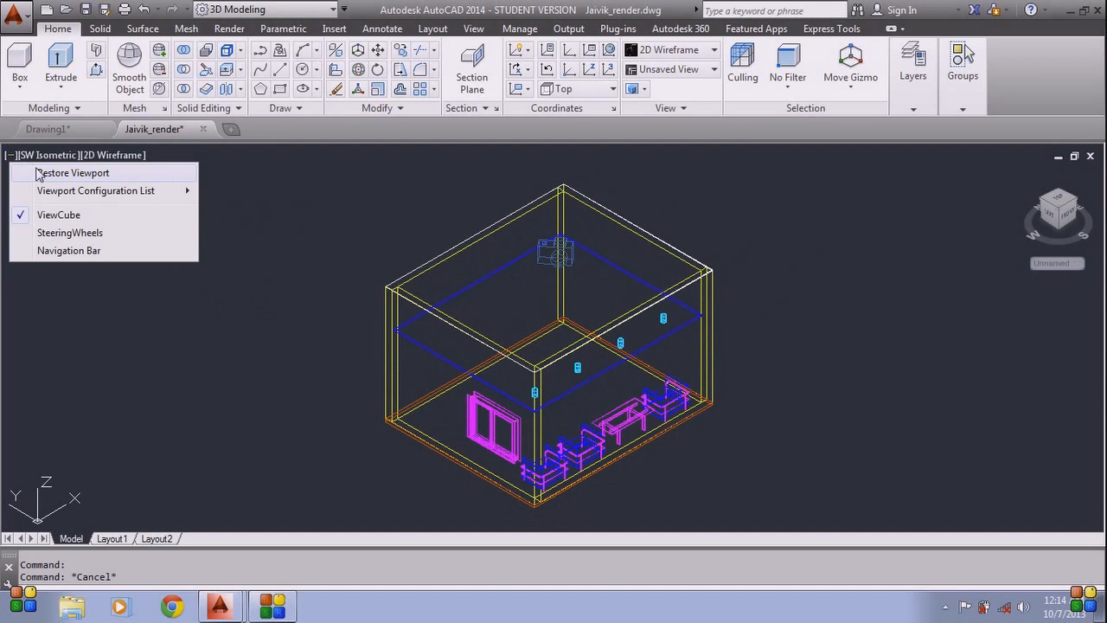
pyautogui.moveTo(72, 196)
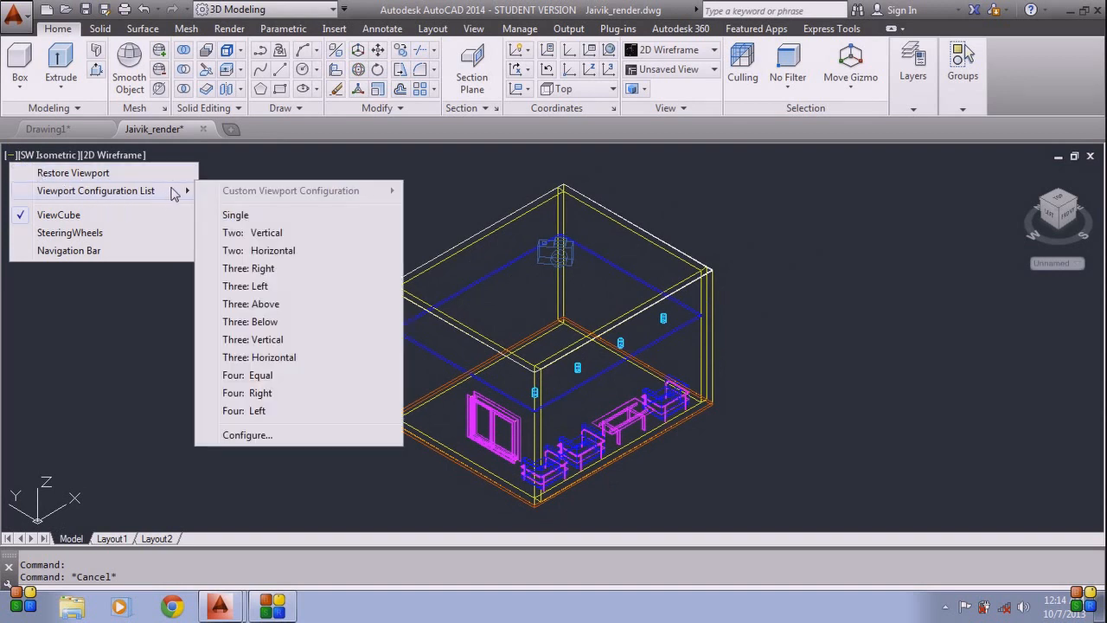
pyautogui.click(262, 437)
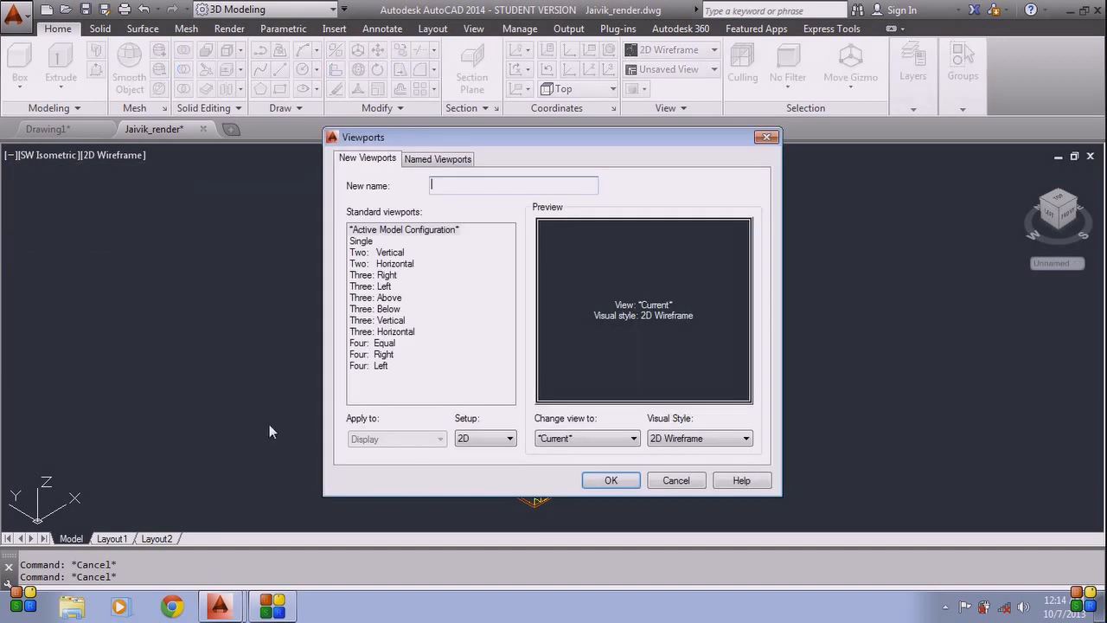
pyautogui.click(510, 439)
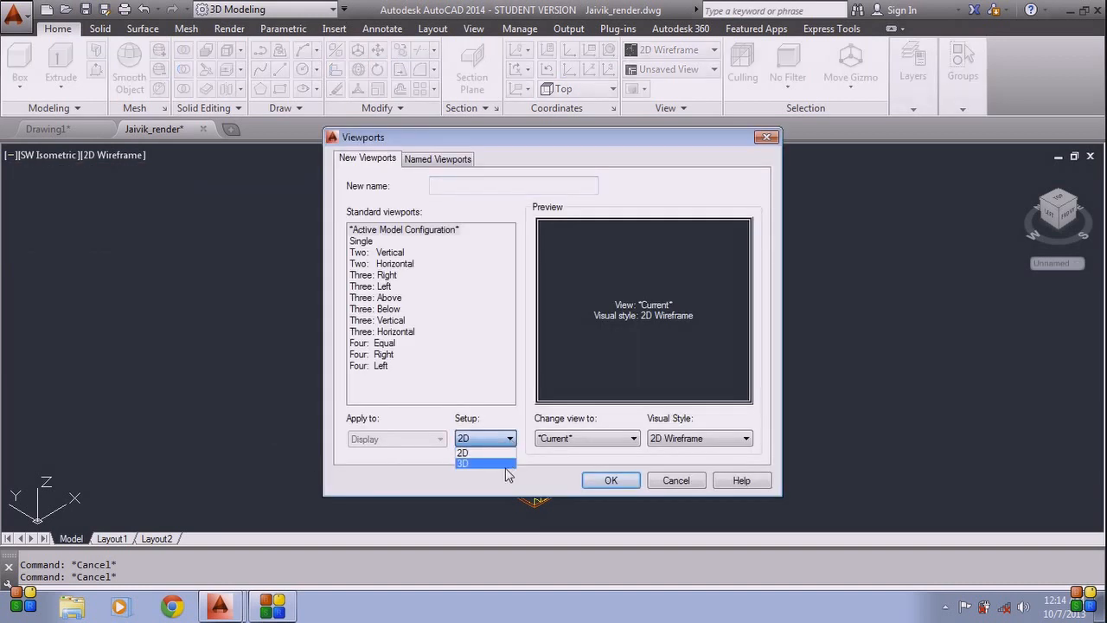
pyautogui.click(507, 463)
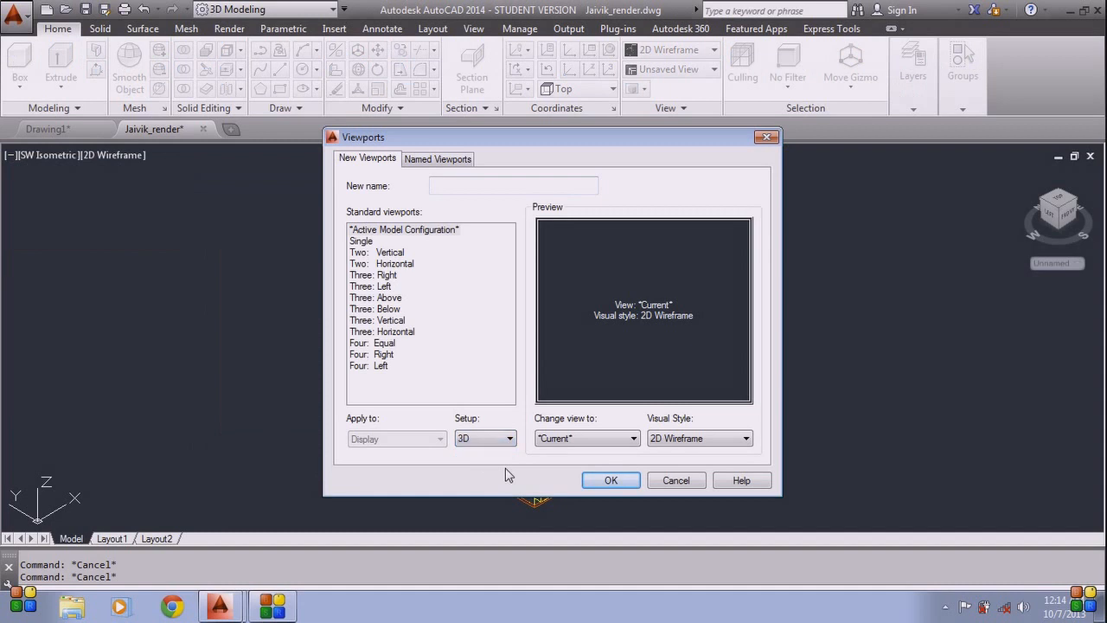
pyautogui.click(581, 441)
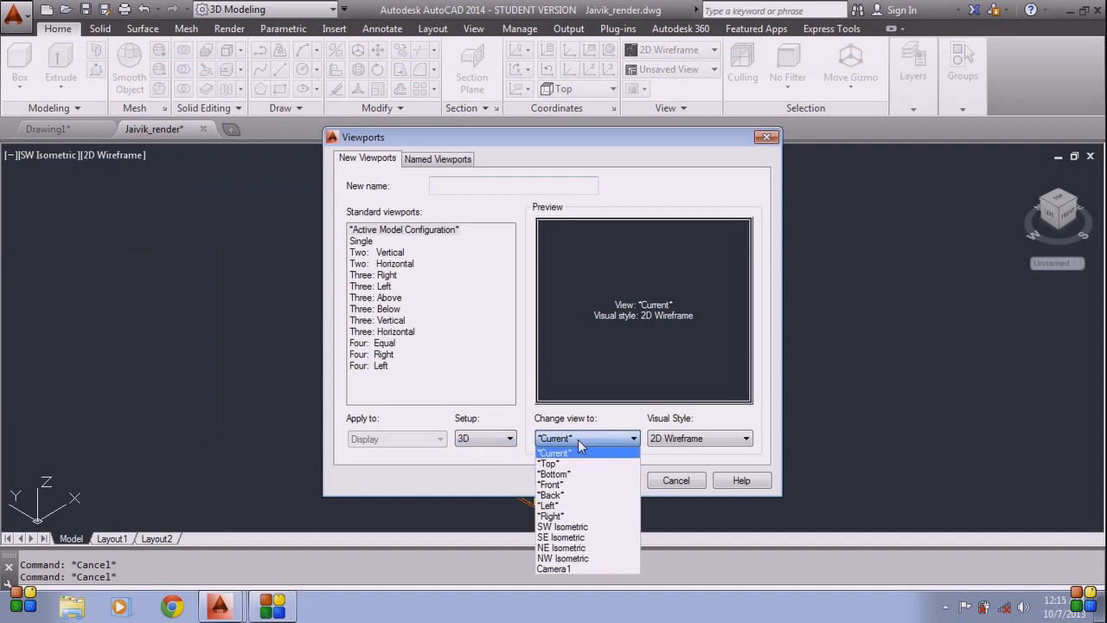
pyautogui.click(588, 569)
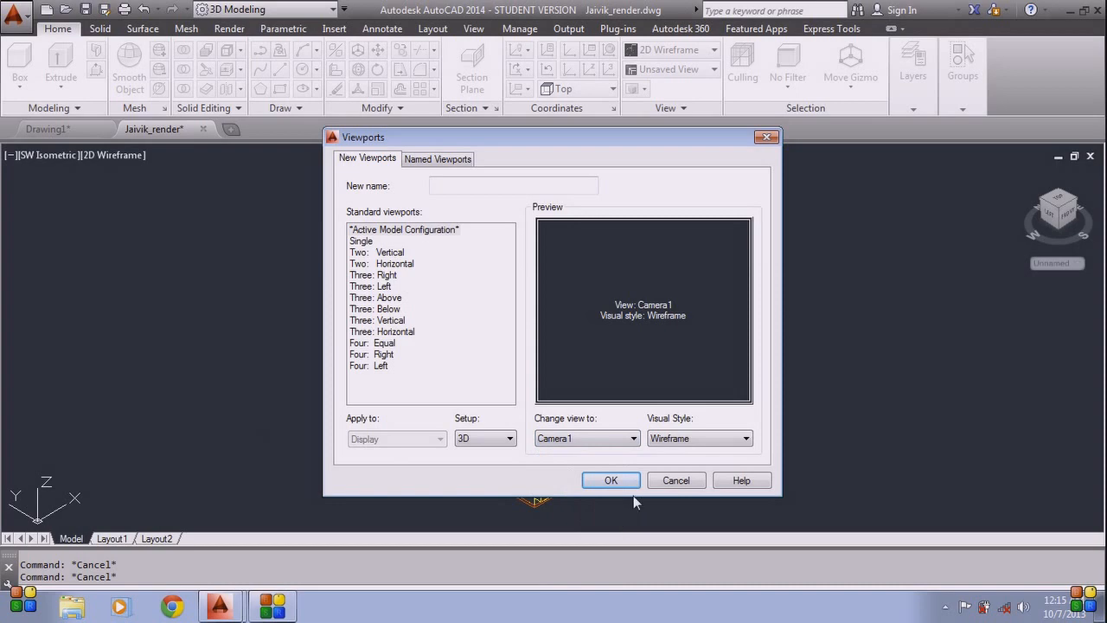
pyautogui.click(612, 481)
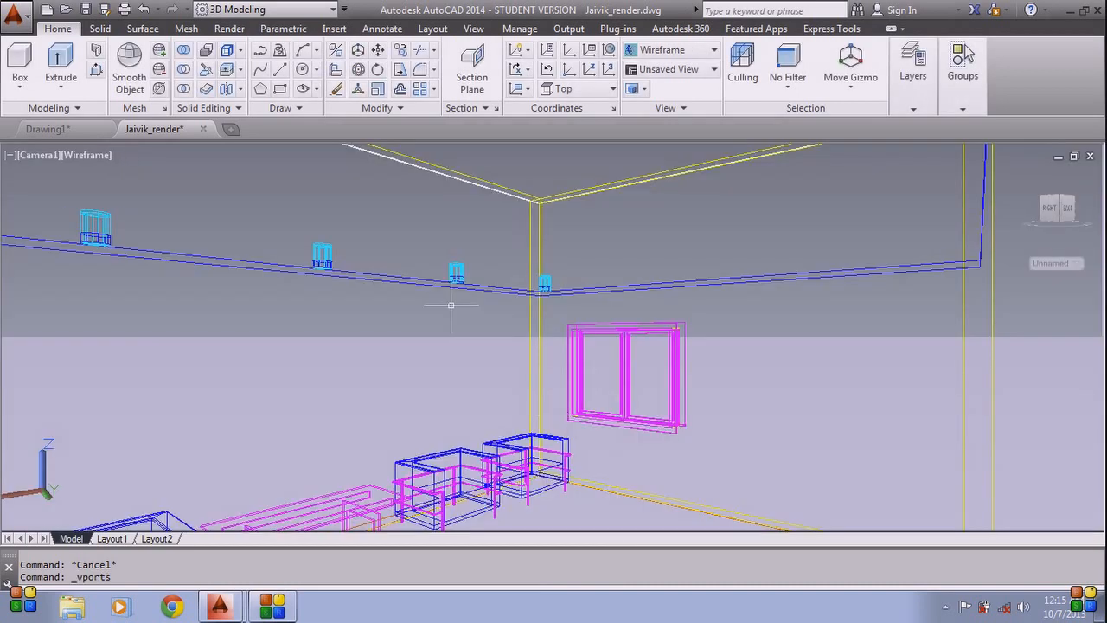
# Dismiss the camera preview and restore the Camera1 custom model view in the viewport.
pyautogui.scroll(-1, 451, 305)
pyautogui.moveTo(499, 399); pyautogui.dragTo(501, 371, button='middle')
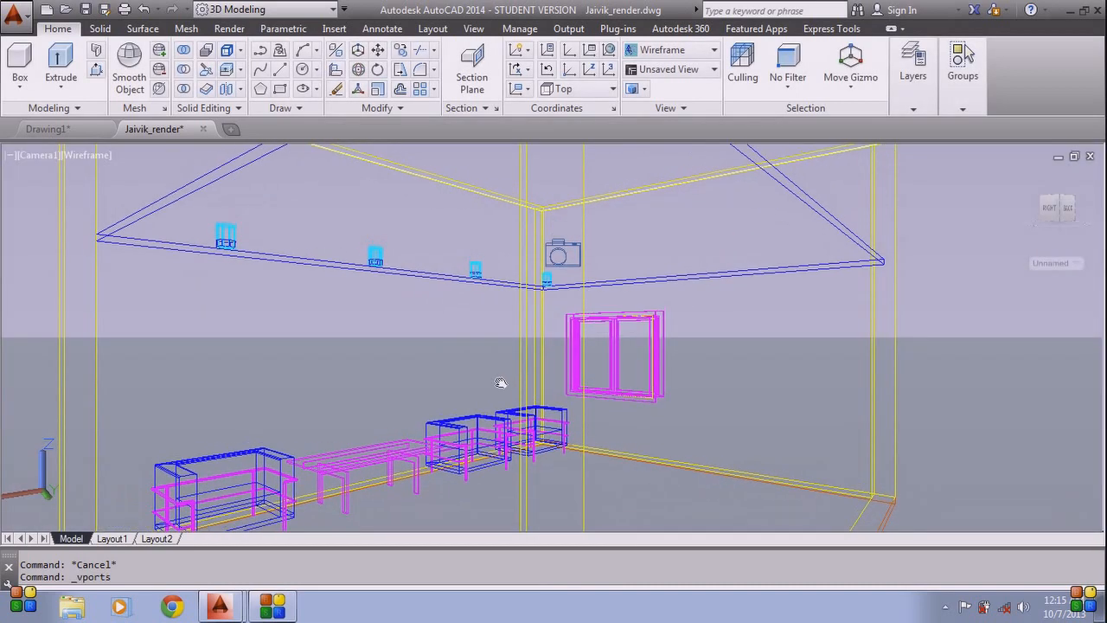
pyautogui.click(561, 263)
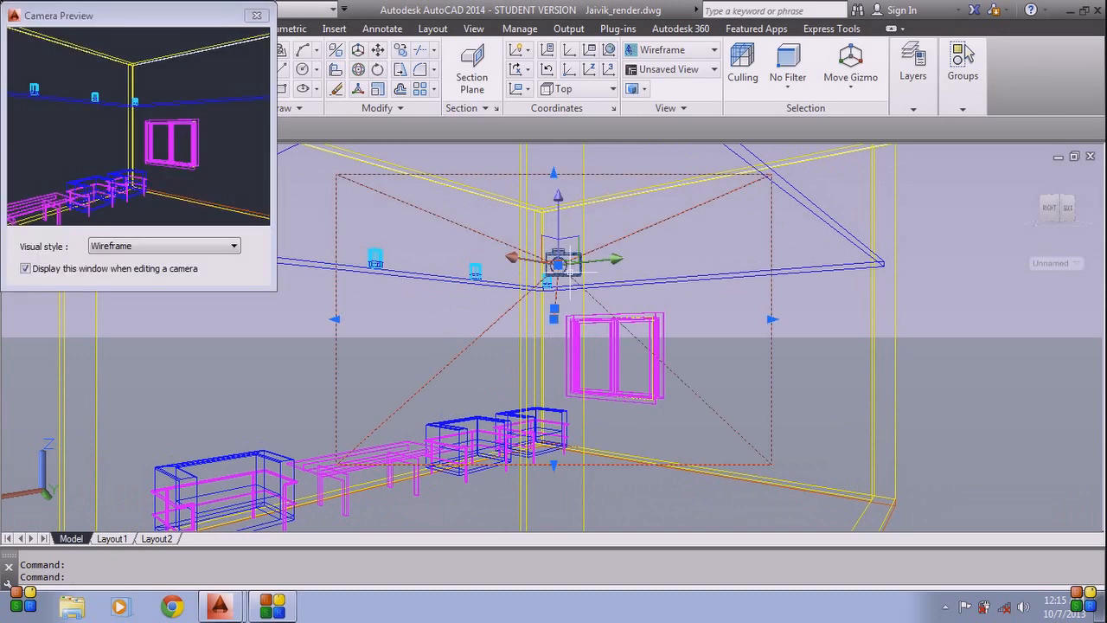
pyautogui.click(255, 15)
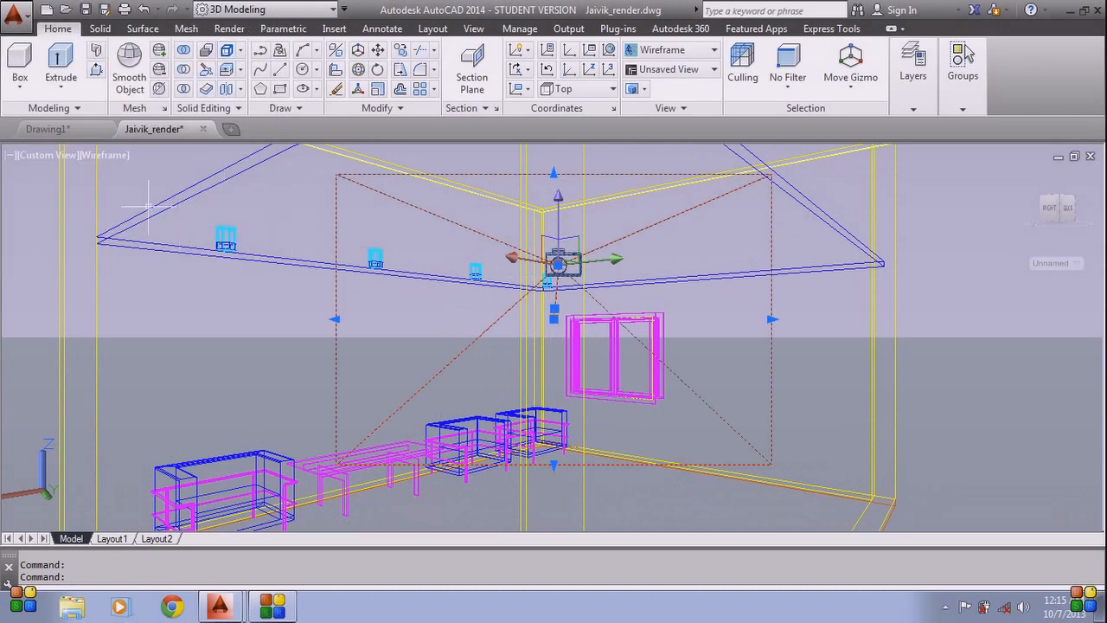
pyautogui.click(35, 156)
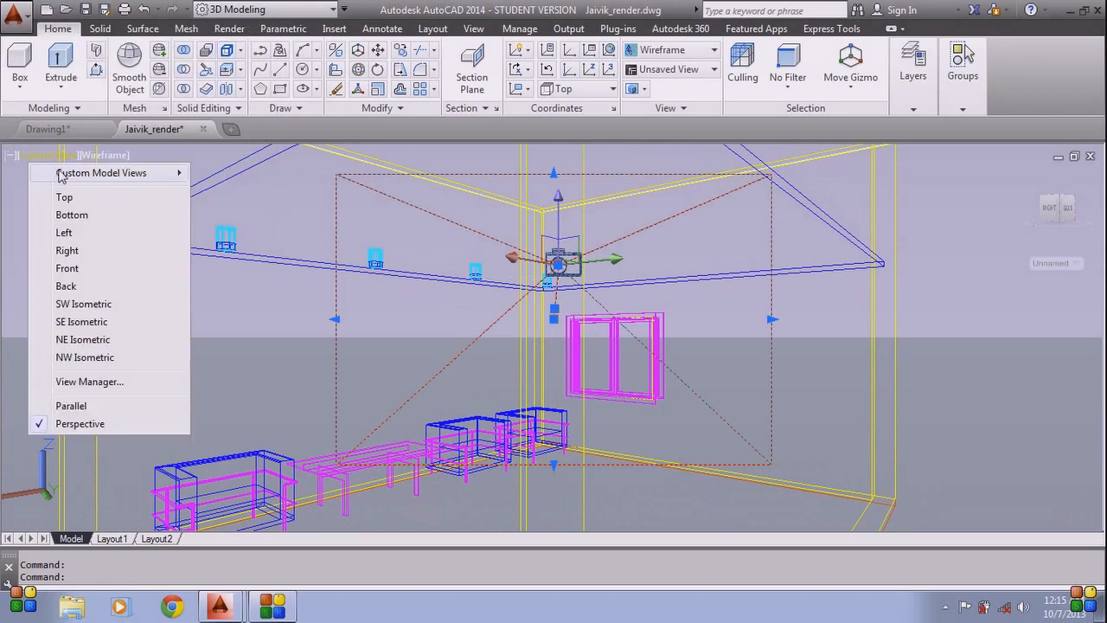
pyautogui.moveTo(73, 176)
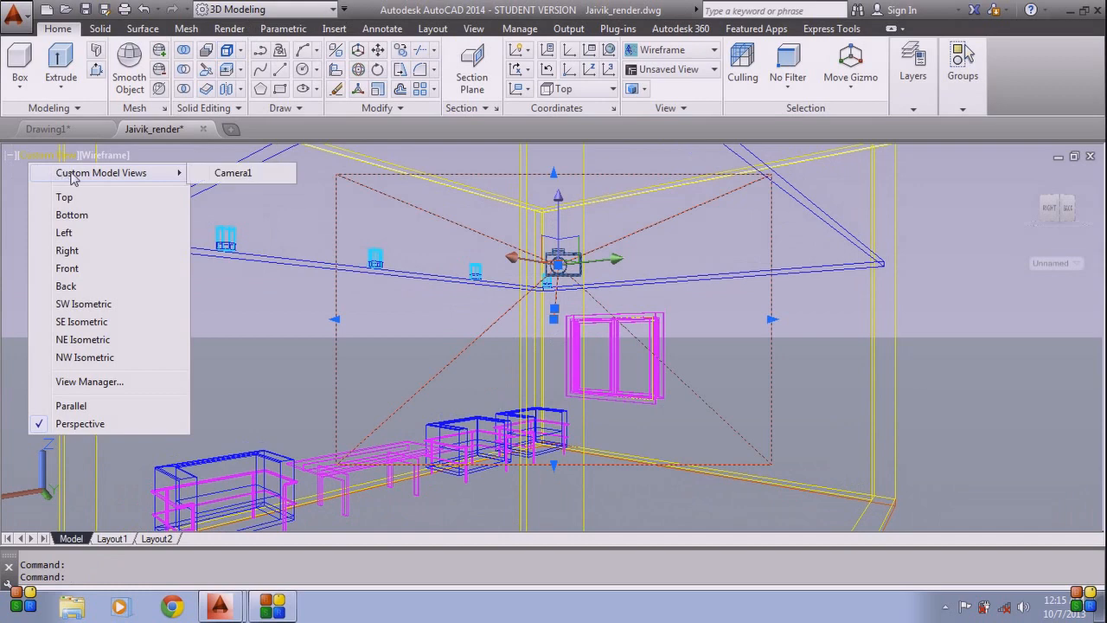
pyautogui.click(232, 173)
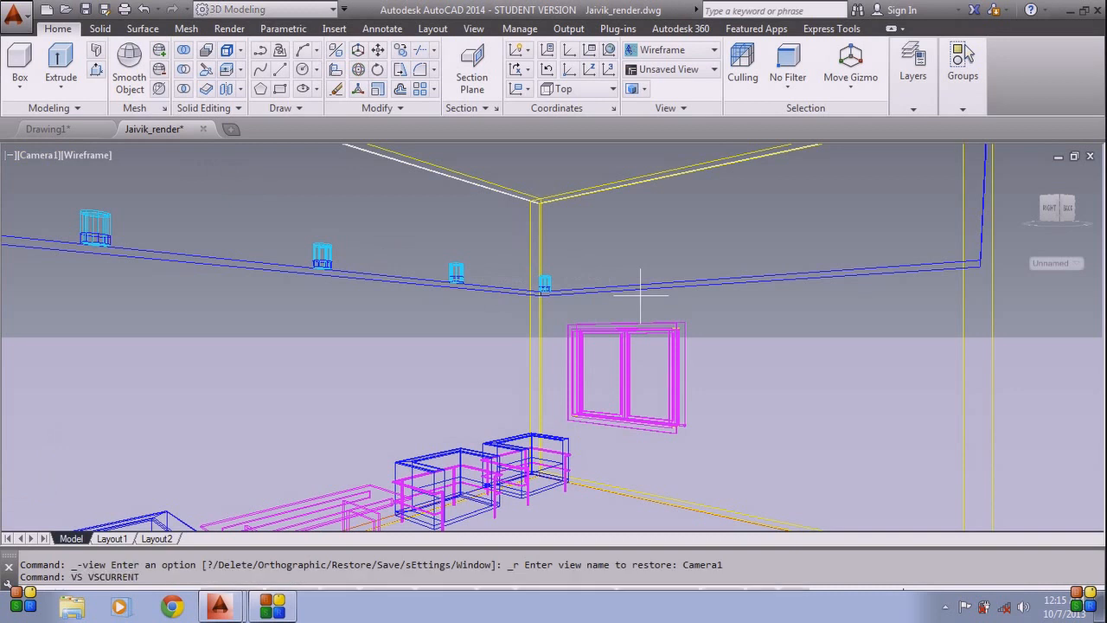
# Set the viewport's visual style to Realistic.
pyautogui.write('r')
pyautogui.press('Return')
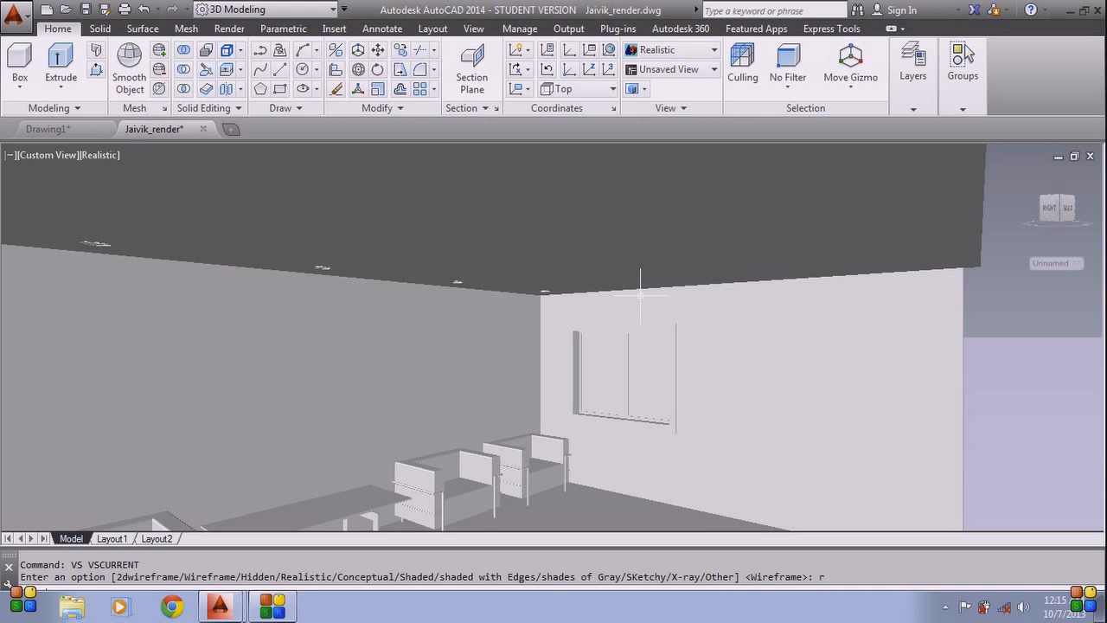
pyautogui.scroll(-2, 900, 313)
pyautogui.scroll(1, 851, 360)
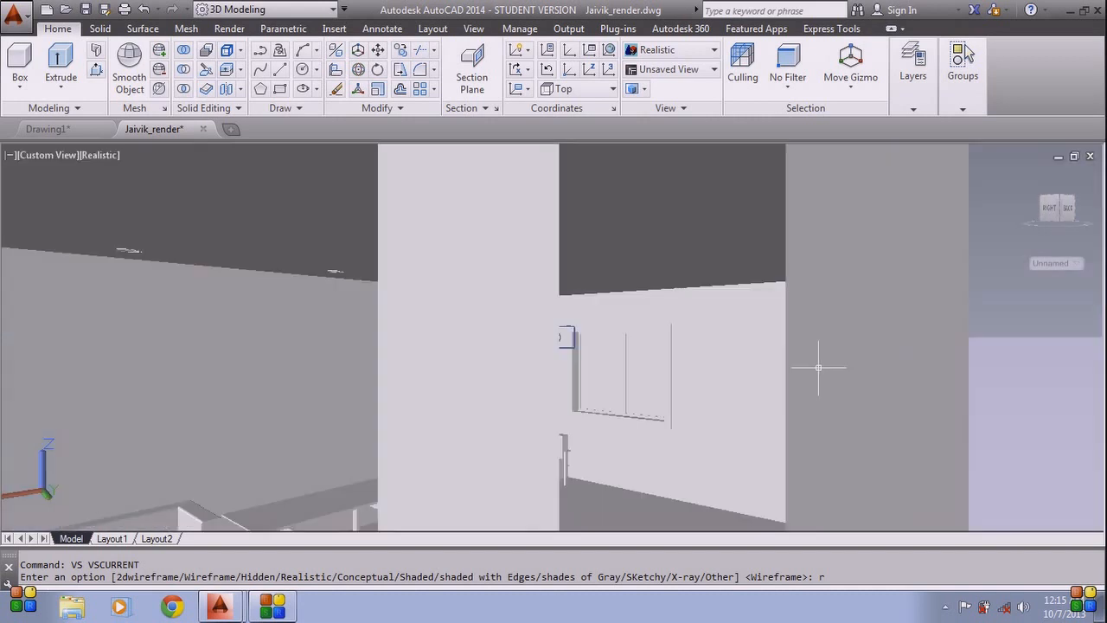
pyautogui.moveTo(769, 385); pyautogui.dragTo(805, 341, button='middle')
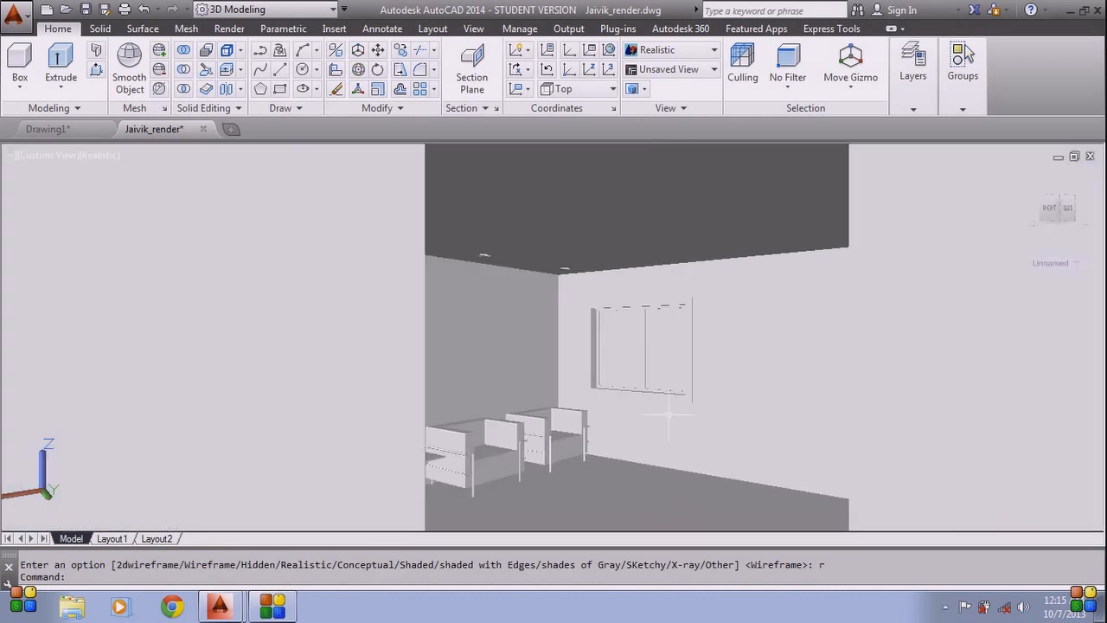
pyautogui.scroll(1, 606, 423)
pyautogui.moveTo(600, 425); pyautogui.dragTo(627, 333, button='middle')
pyautogui.scroll(3, 570, 368)
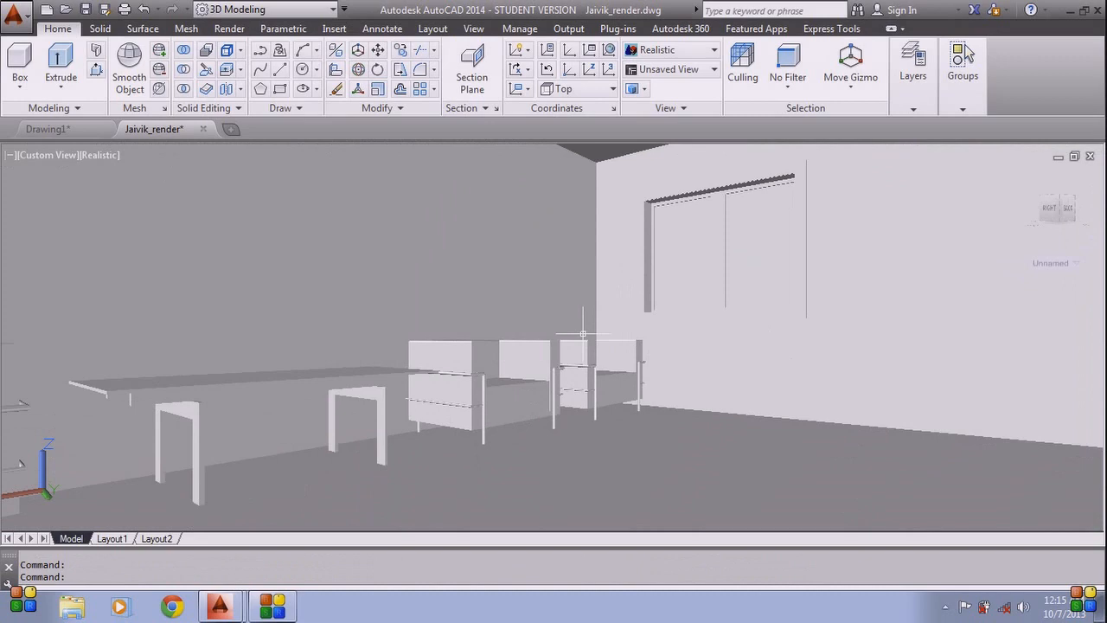
pyautogui.scroll(1, 583, 333)
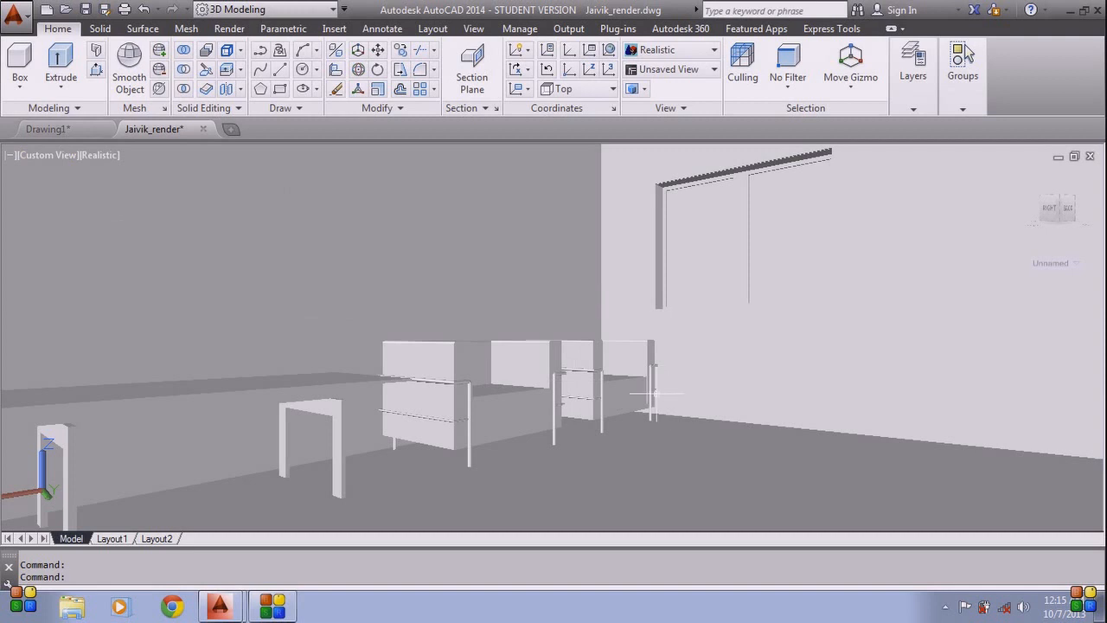
# Display the rendering tools and open the Materials Browser.
pyautogui.click(920, 102)
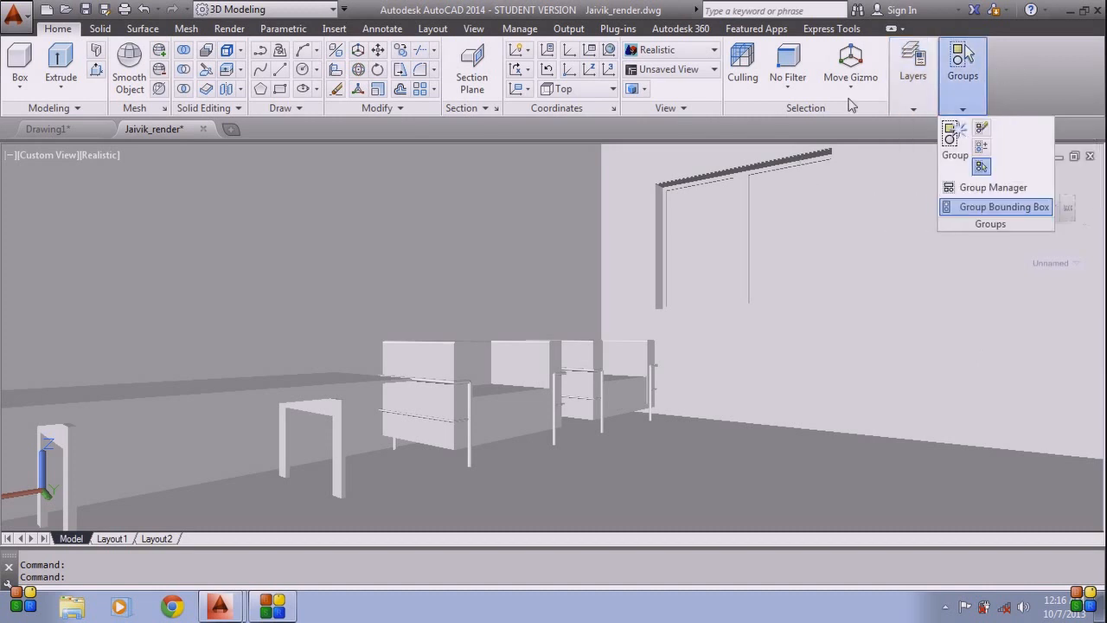
pyautogui.click(230, 29)
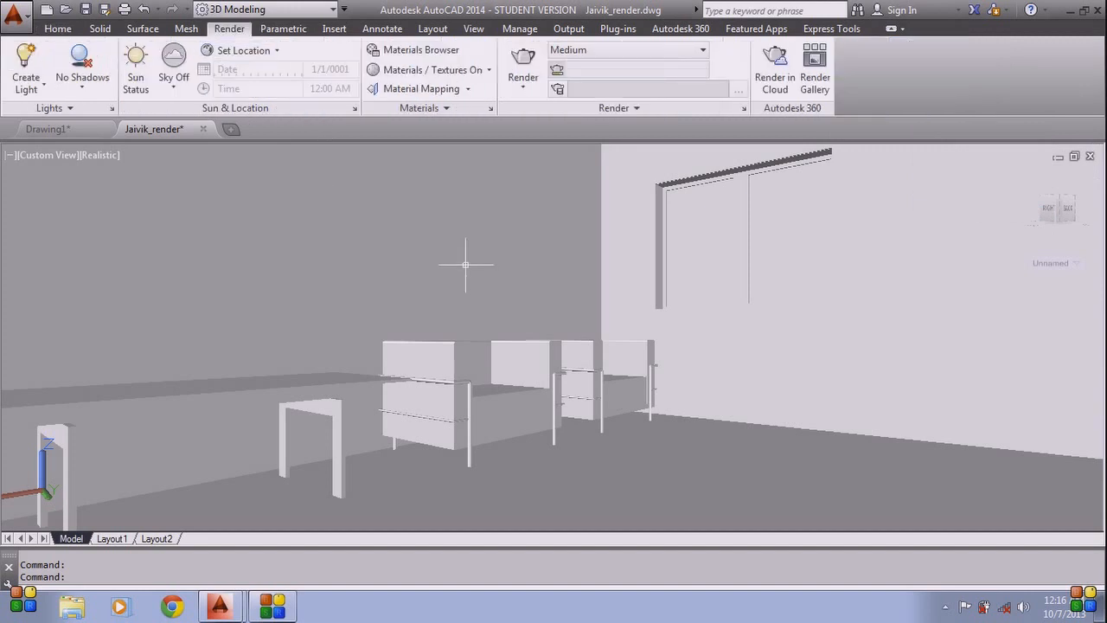
pyautogui.click(59, 29)
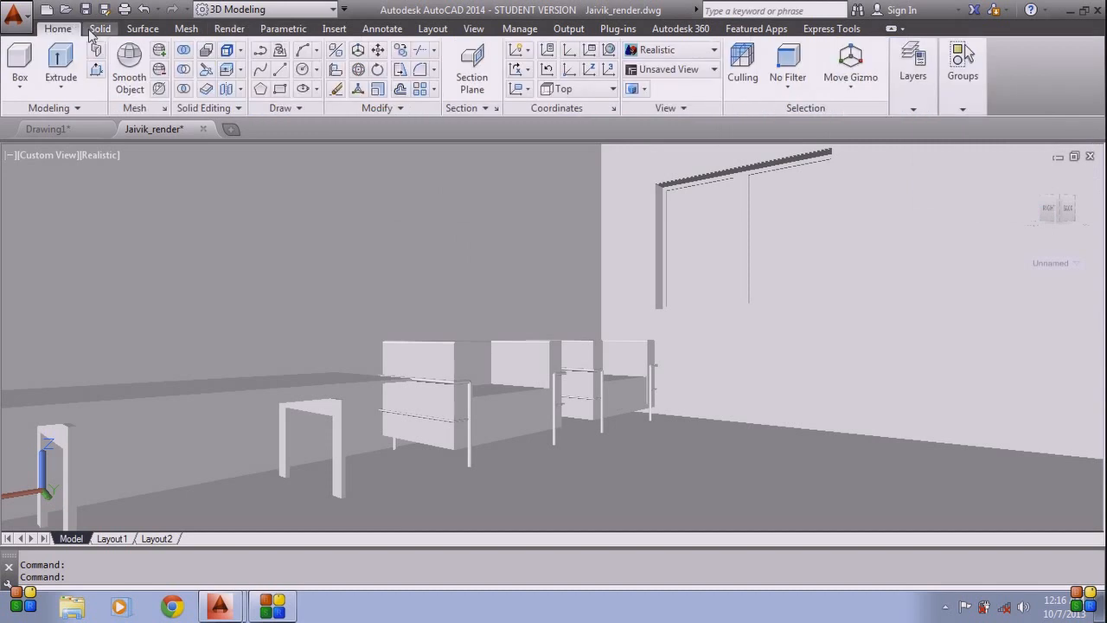
pyautogui.click(230, 29)
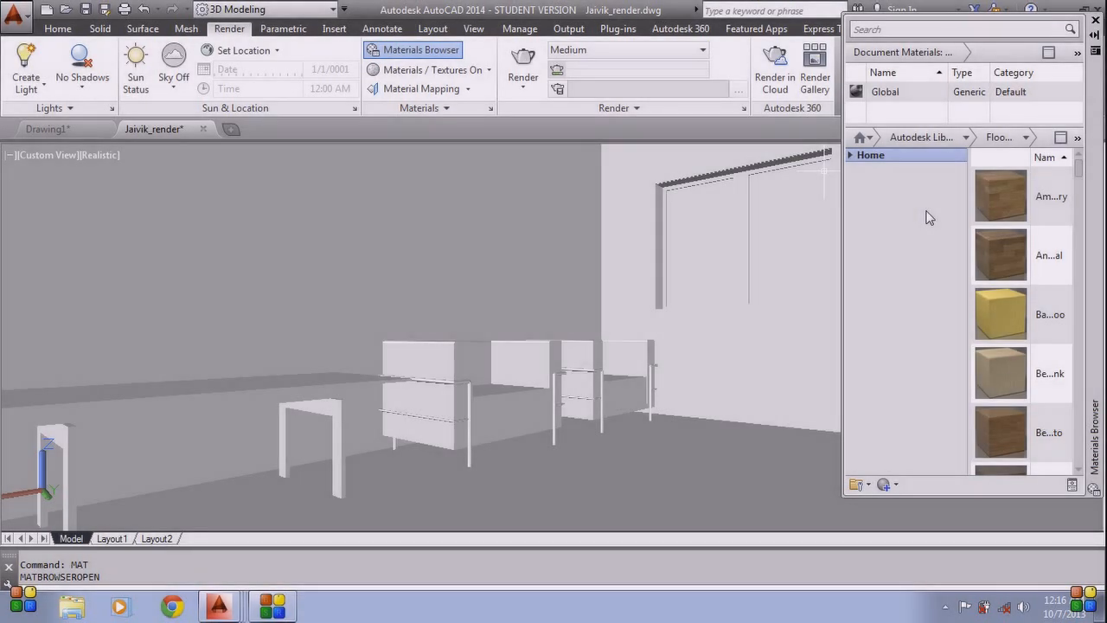
# Search the materials for "floor" and add the Flooring wood material "Andiro...atural" to the document materials.
pyautogui.click(898, 29)
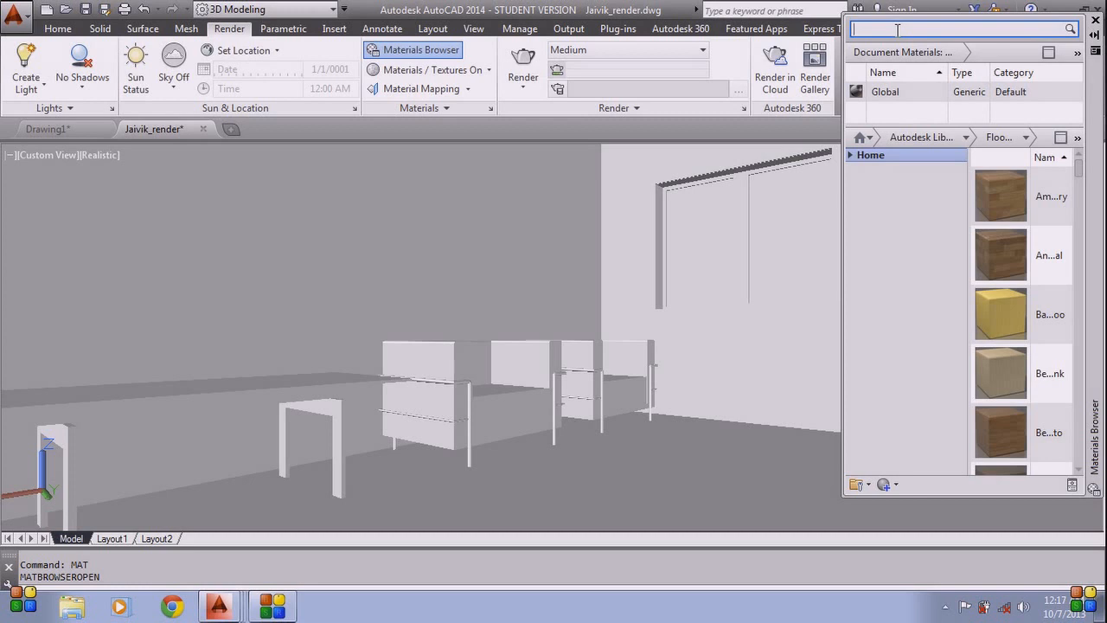
pyautogui.write('floo')
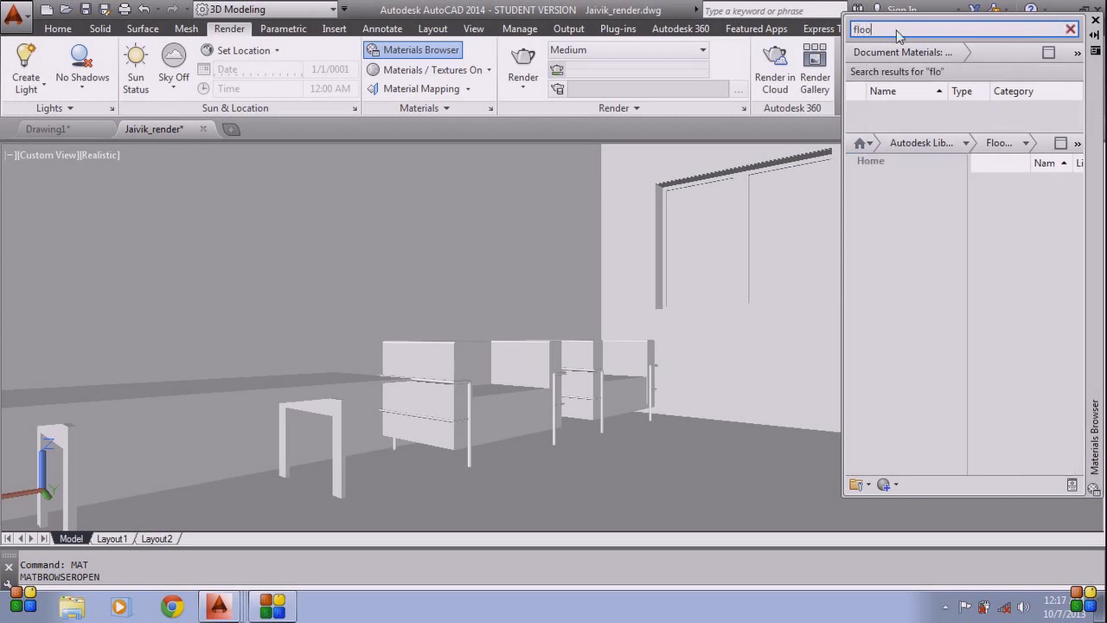
pyautogui.write('r')
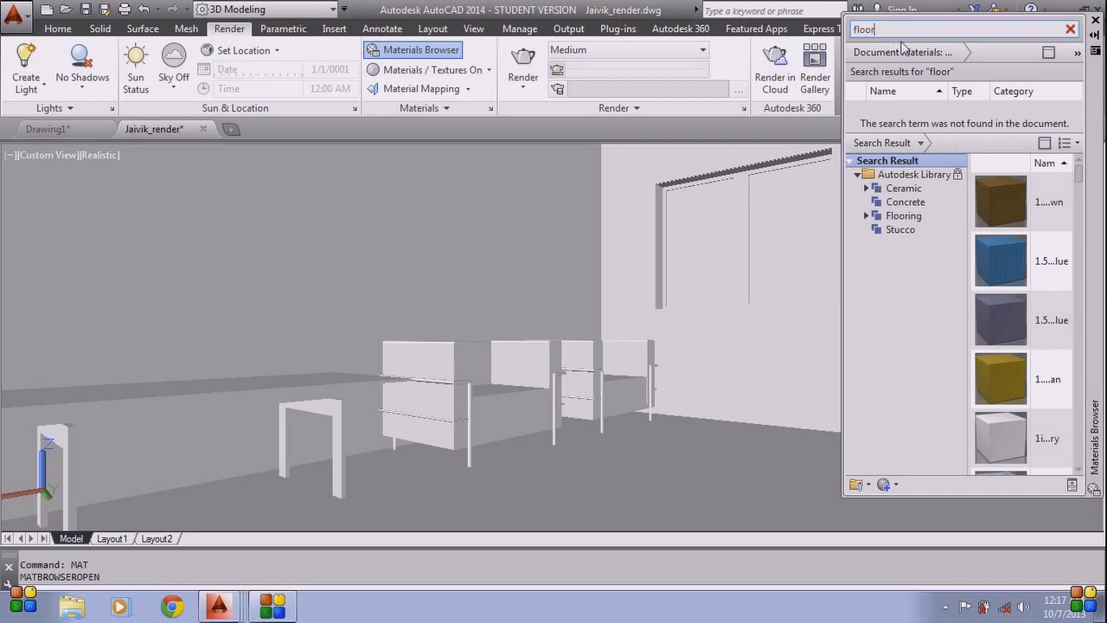
pyautogui.moveTo(1066, 214)
pyautogui.click(903, 215)
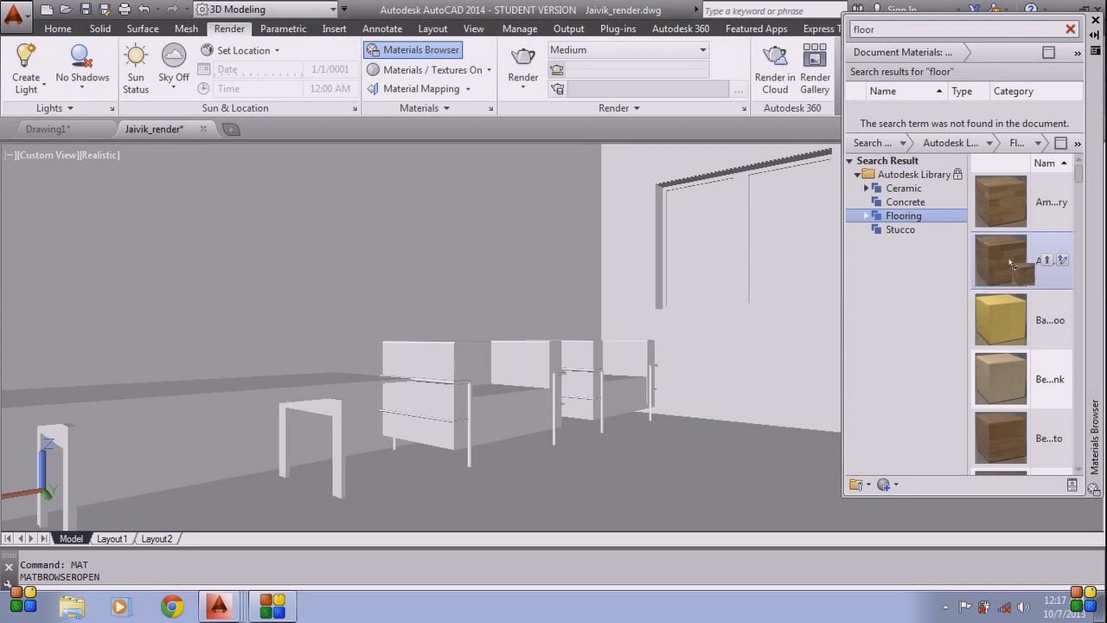
pyautogui.moveTo(1013, 263); pyautogui.dragTo(967, 95)
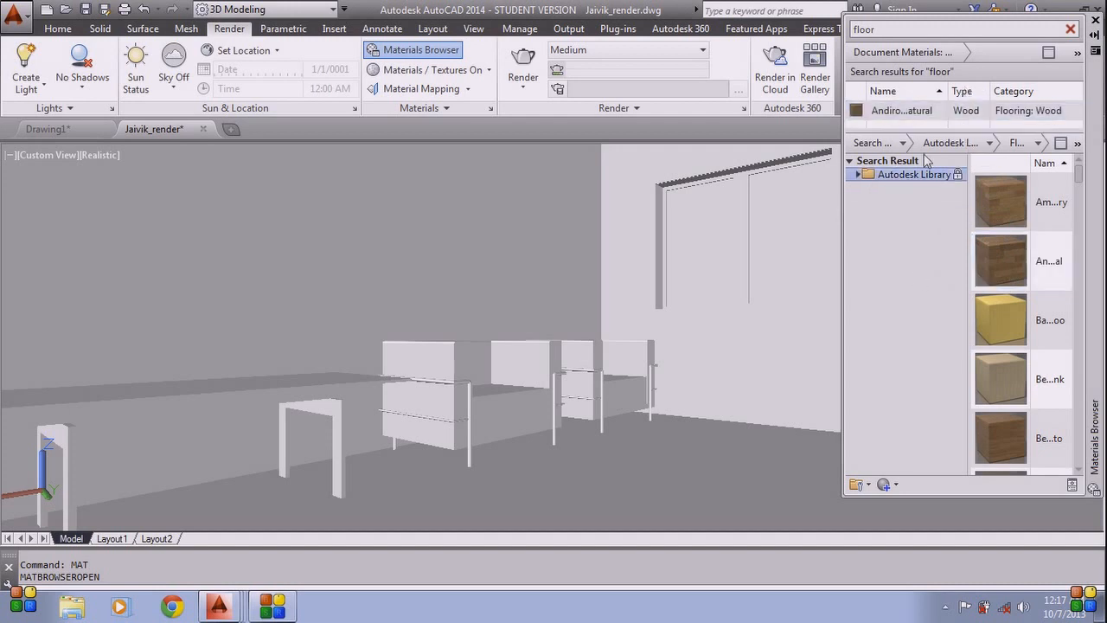
# Search the materials for "white" and add Abstract White from the Wall Covering category to the document materials.
pyautogui.doubleClick(892, 33)
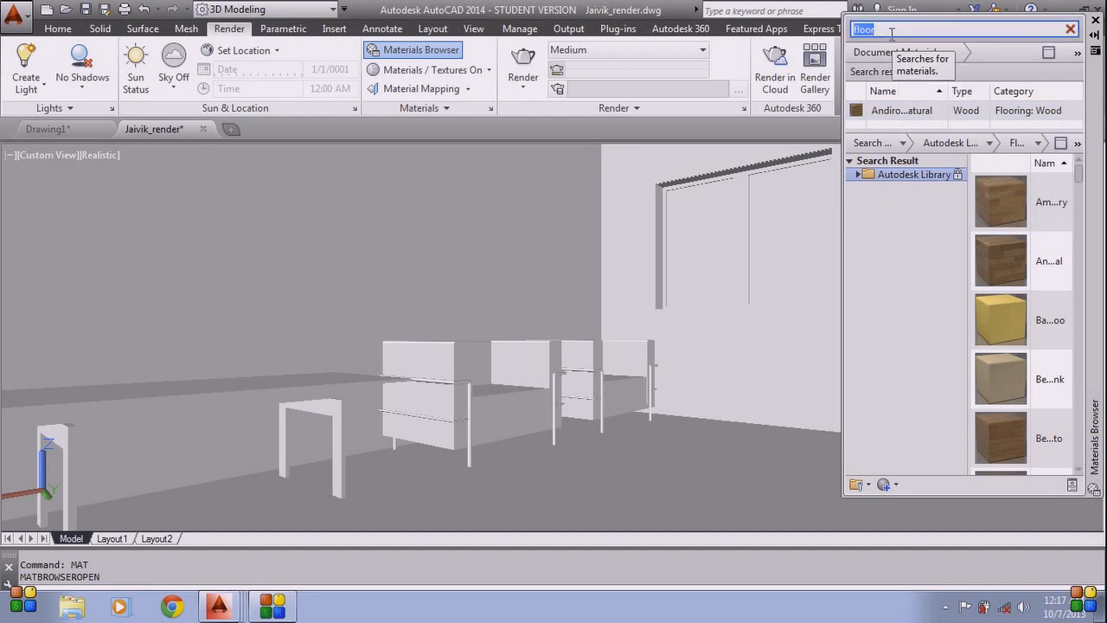
pyautogui.write('w')
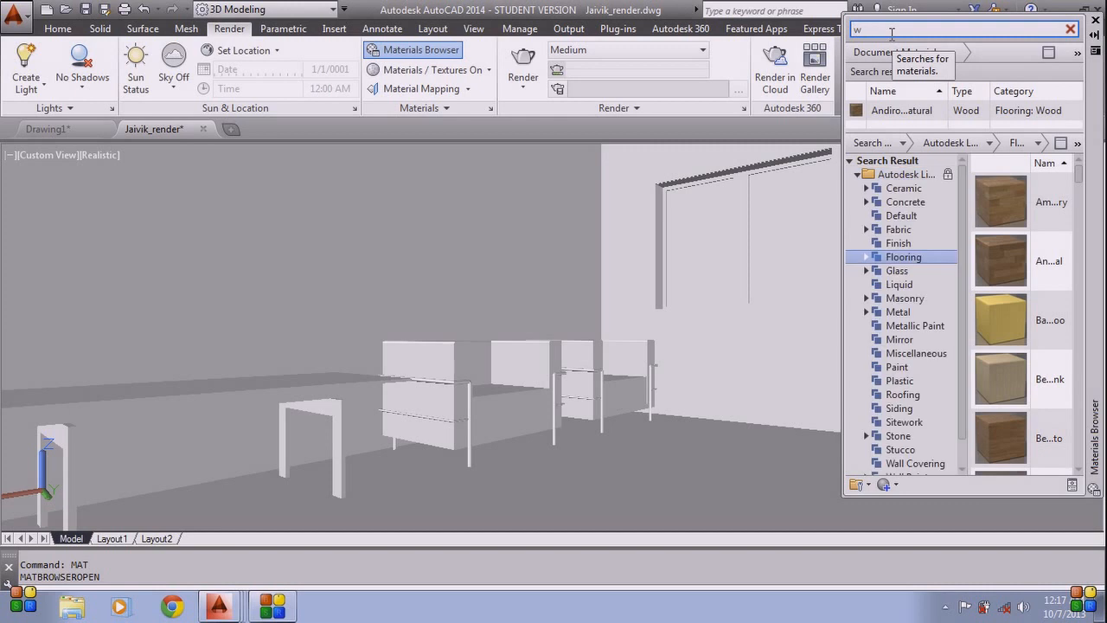
pyautogui.write('hite')
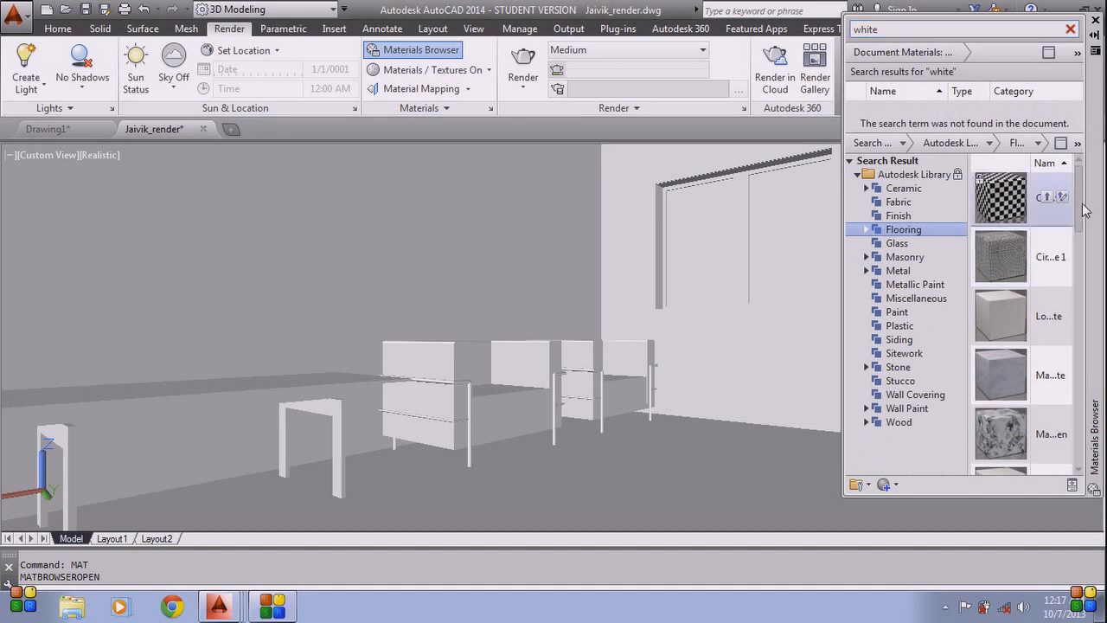
pyautogui.moveTo(1083, 210); pyautogui.dragTo(1086, 452)
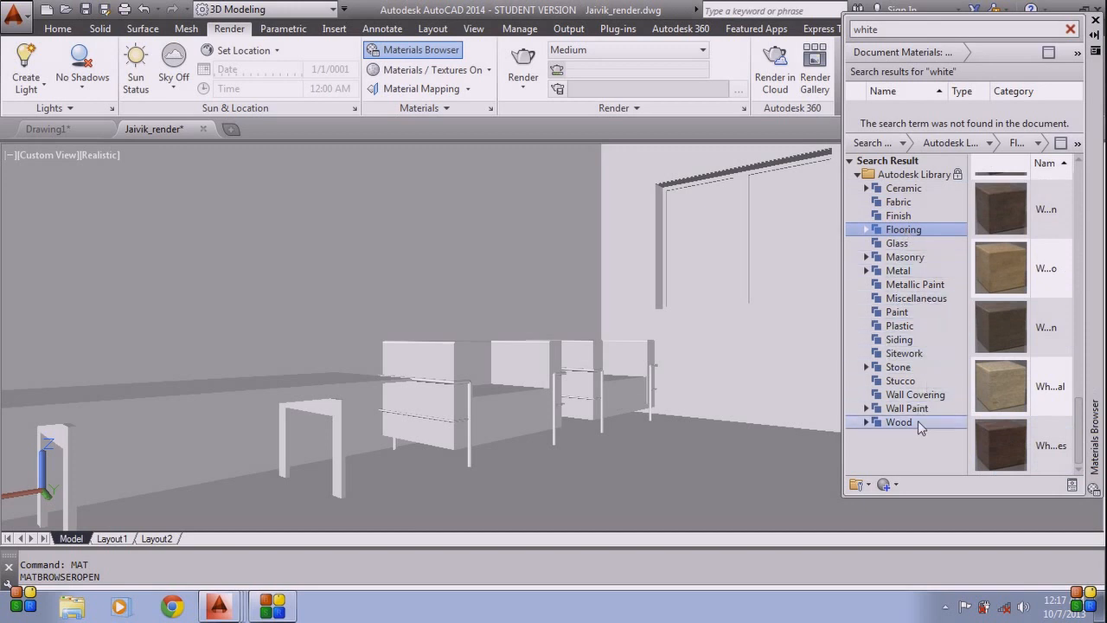
pyautogui.click(923, 395)
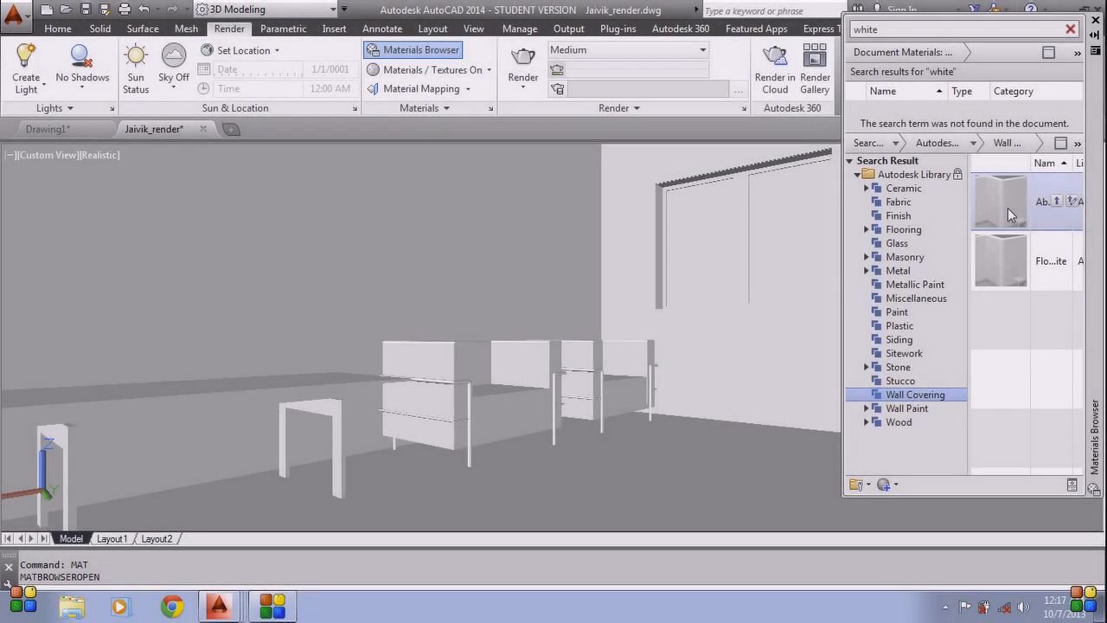
pyautogui.moveTo(1011, 214); pyautogui.dragTo(967, 99)
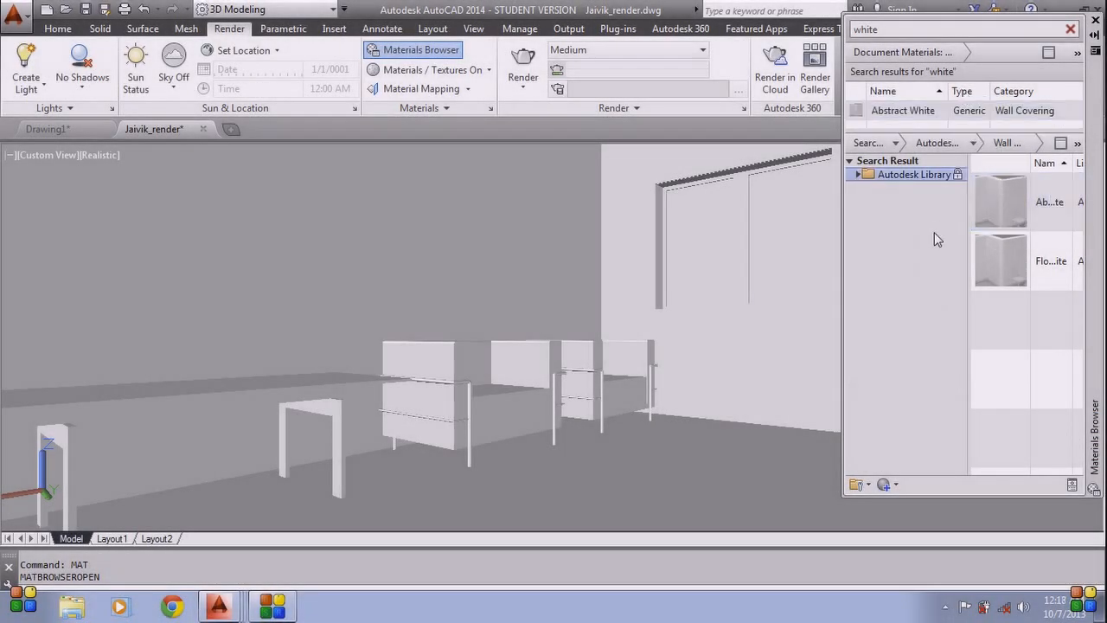
# Search the materials for "glass" and add the Smoked - Bronze glass to the document materials.
pyautogui.click(903, 28)
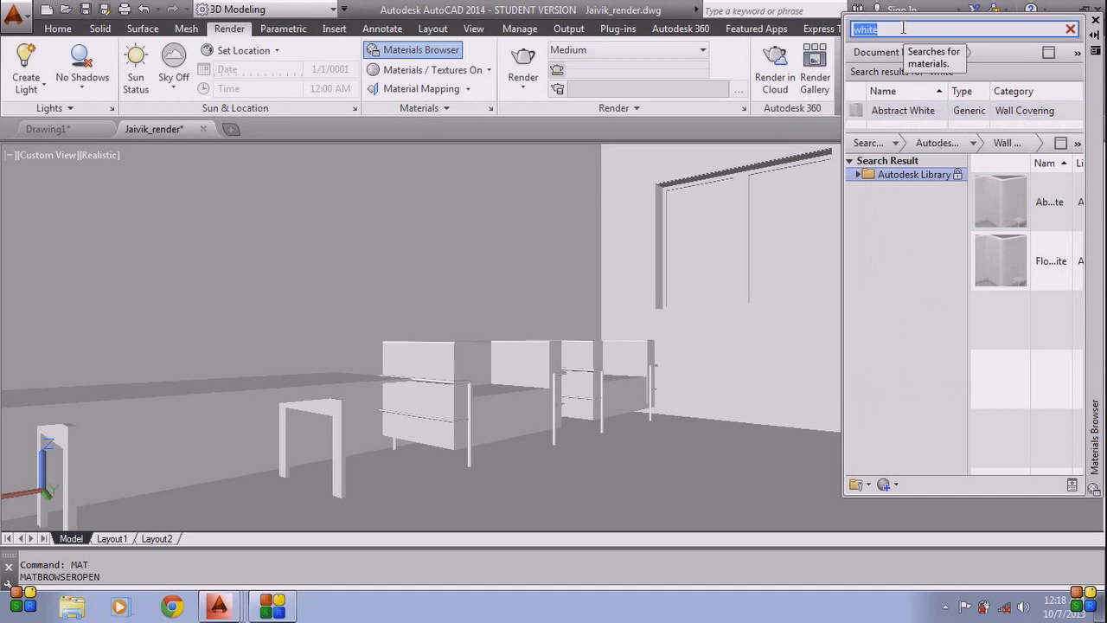
pyautogui.write('glas')
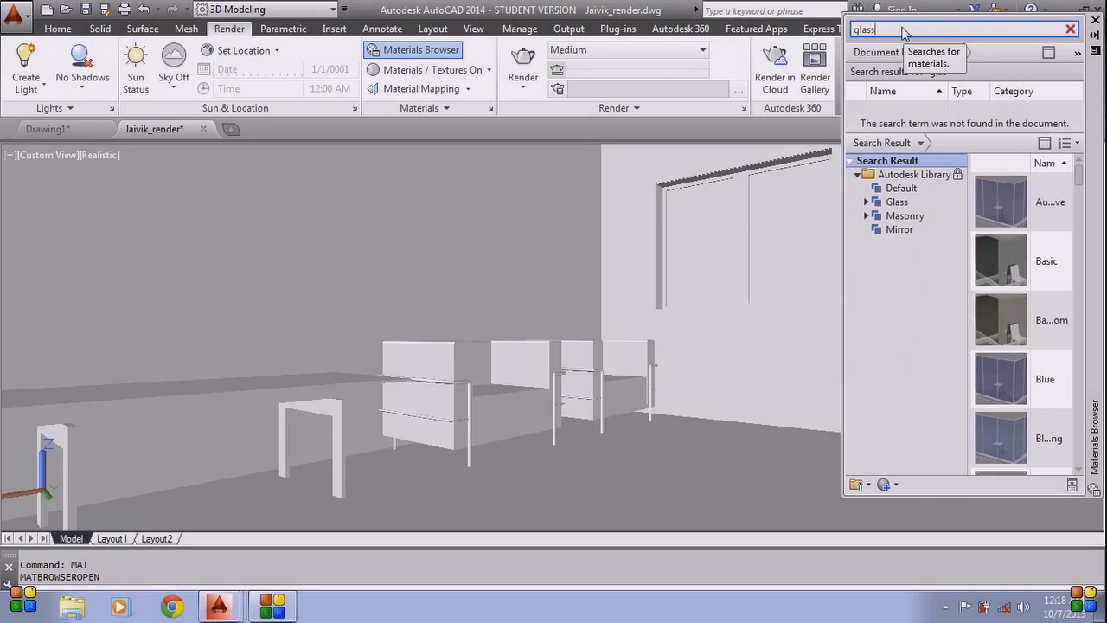
pyautogui.write('s')
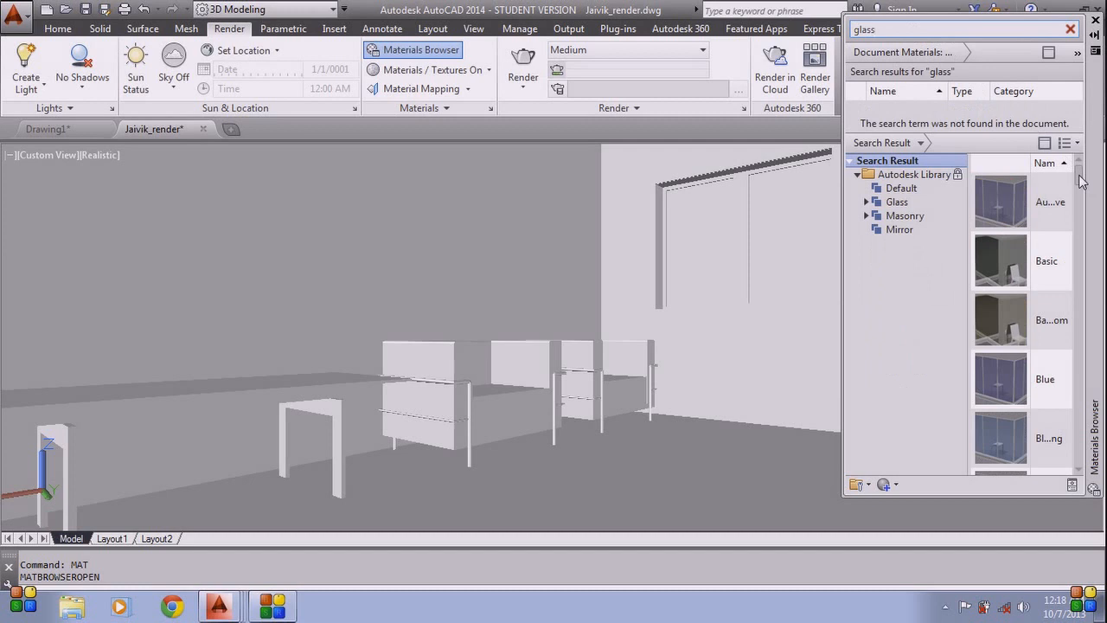
pyautogui.moveTo(1081, 179); pyautogui.dragTo(1092, 480)
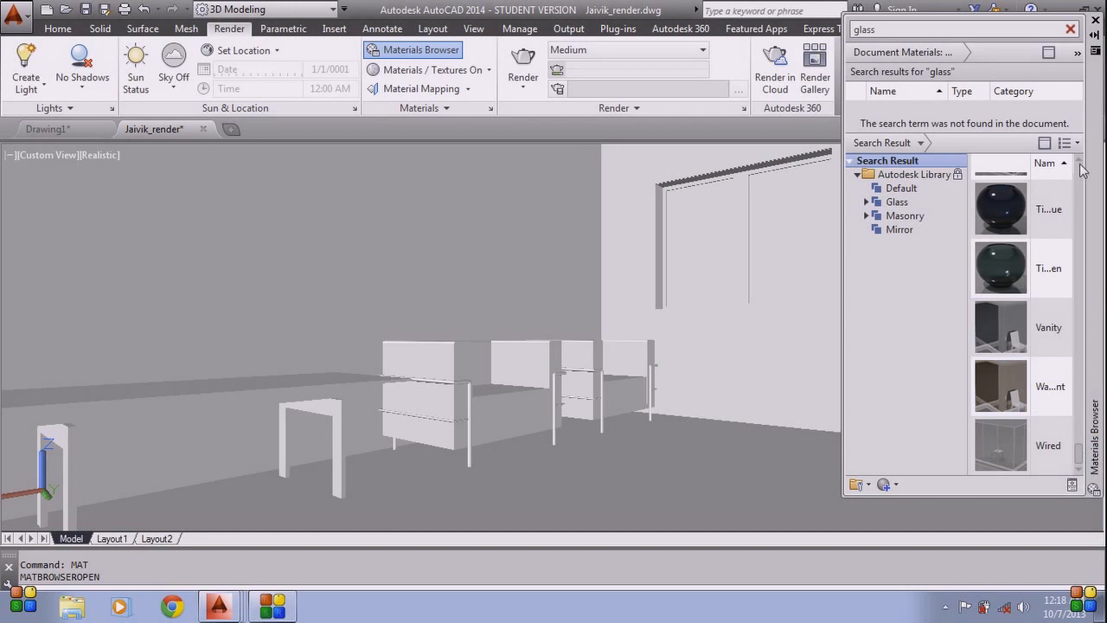
pyautogui.scroll(2, 1080, 170)
pyautogui.scroll(1, 1080, 170)
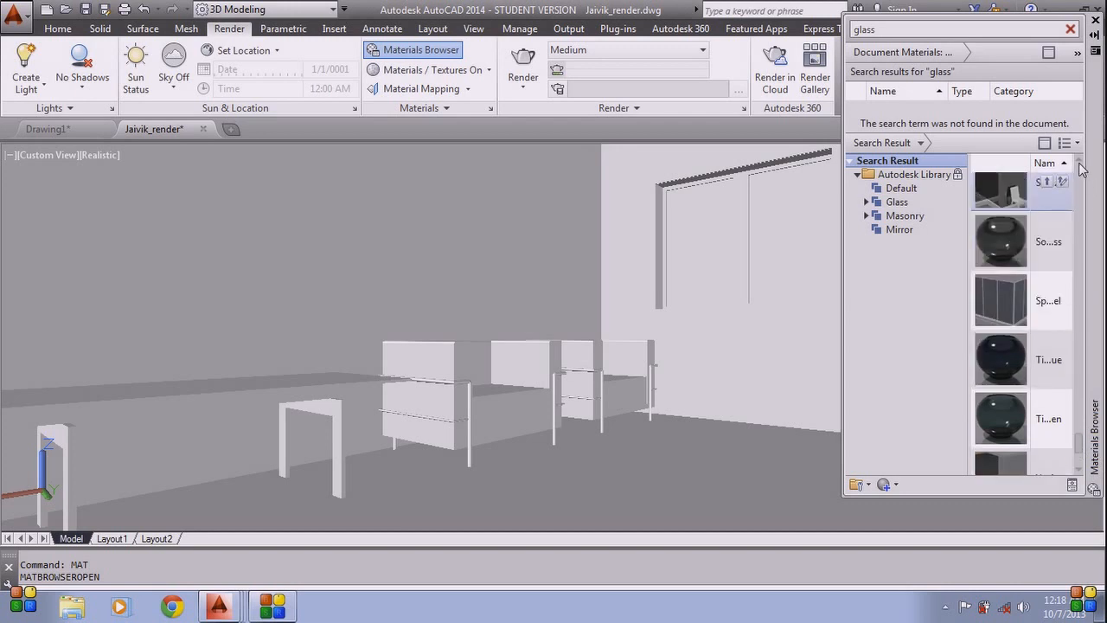
pyautogui.scroll(1, 1079, 169)
pyautogui.scroll(4, 1080, 170)
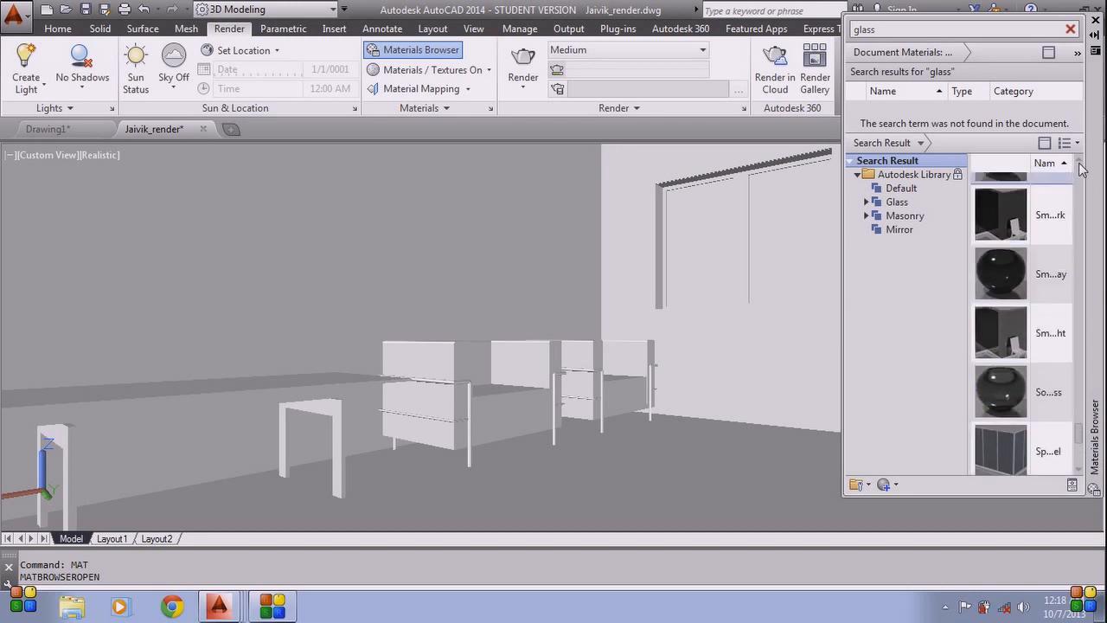
pyautogui.click(1080, 163)
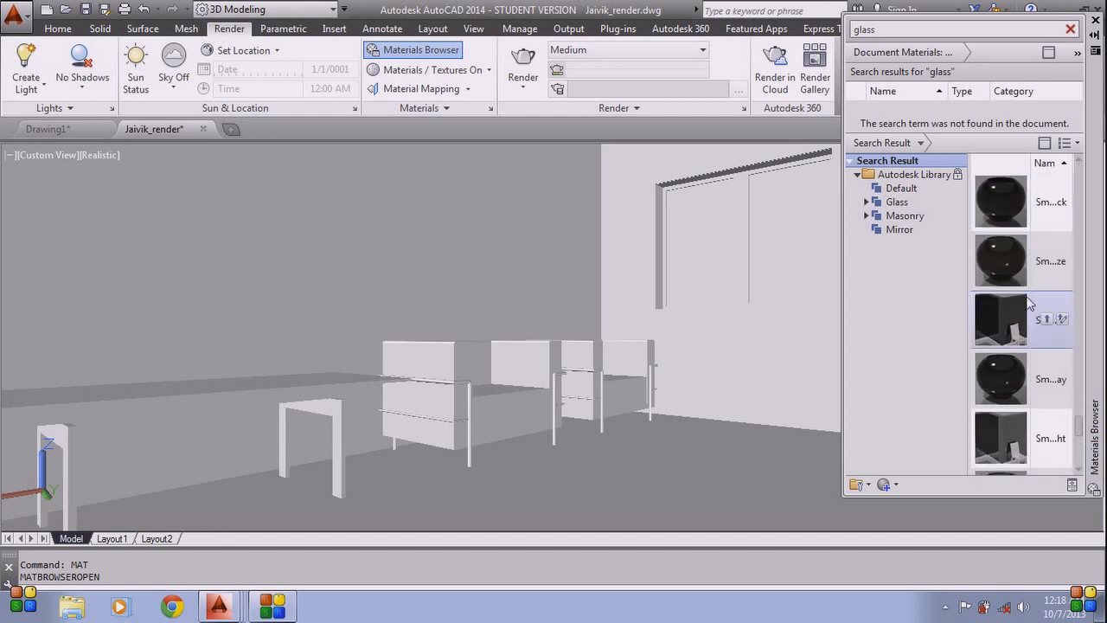
pyautogui.click(1077, 165)
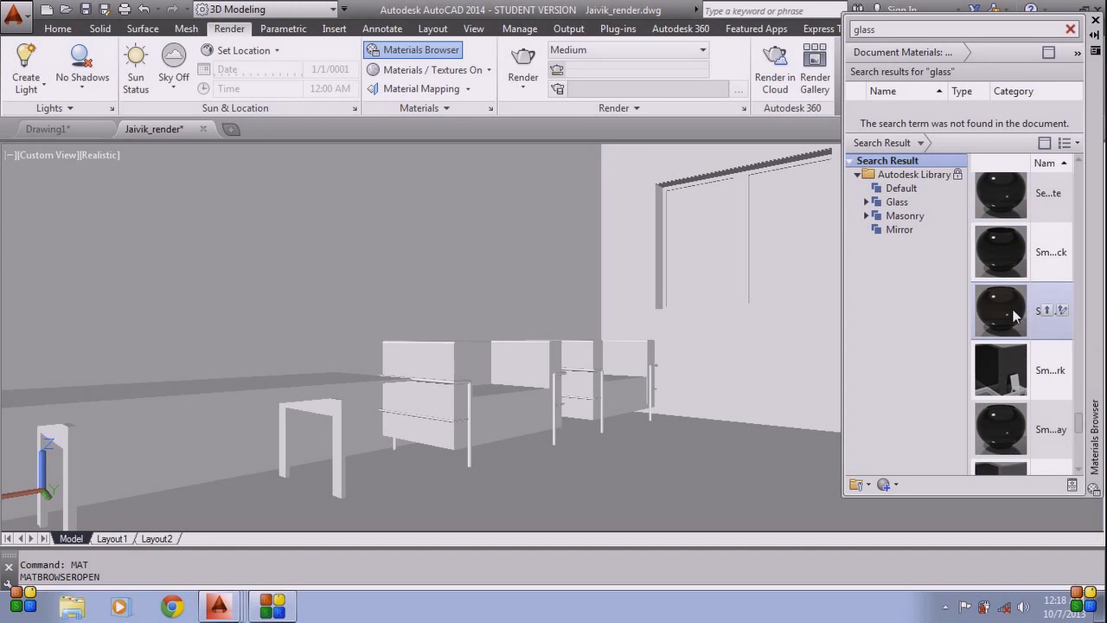
pyautogui.moveTo(1016, 316); pyautogui.dragTo(936, 104)
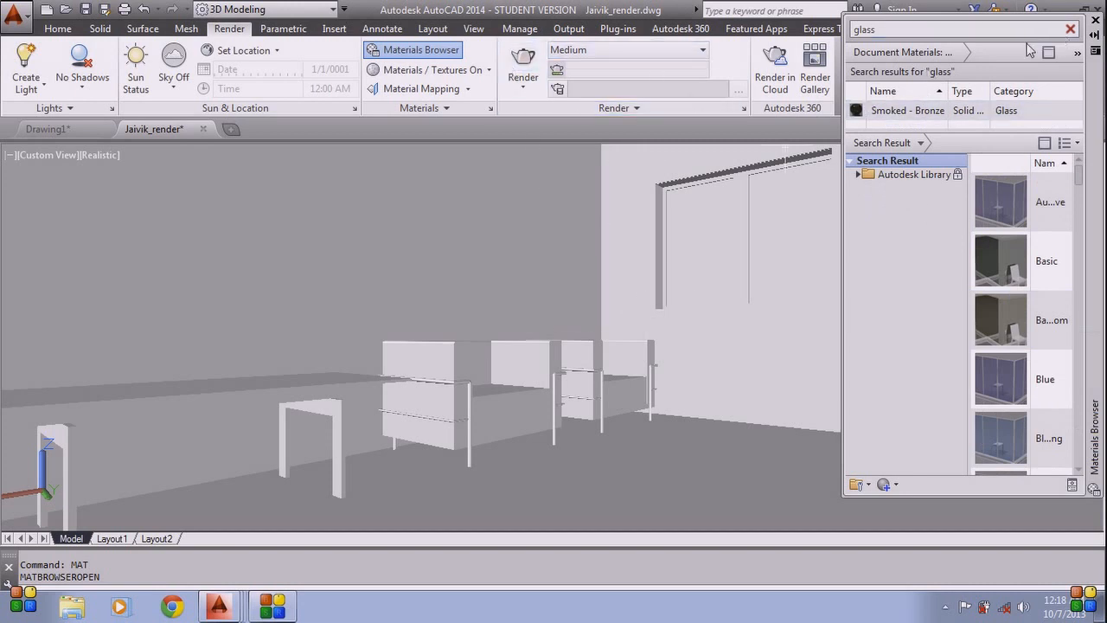
# Search the materials for "pebble" and add the Pebble - Brown leather fabric to the document materials.
pyautogui.click(916, 30)
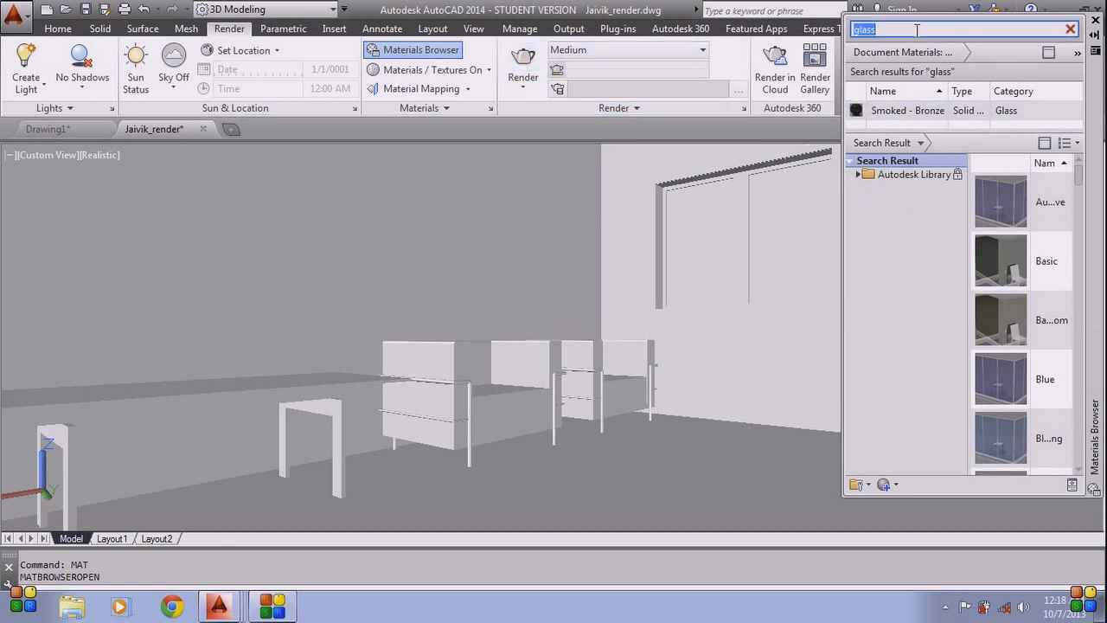
pyautogui.write('p')
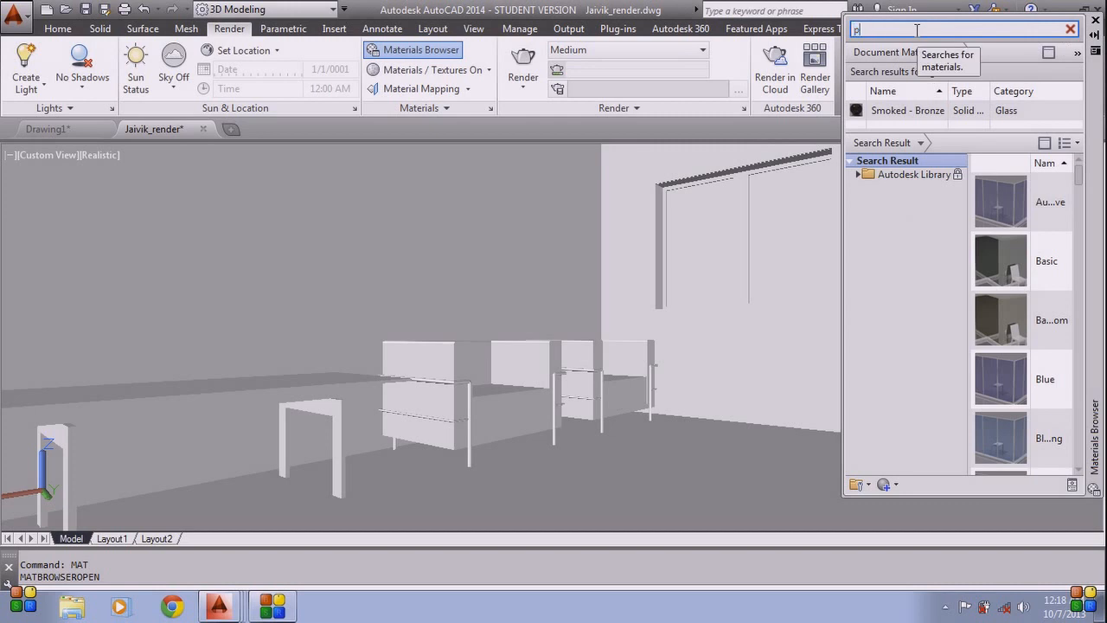
pyautogui.write('e')
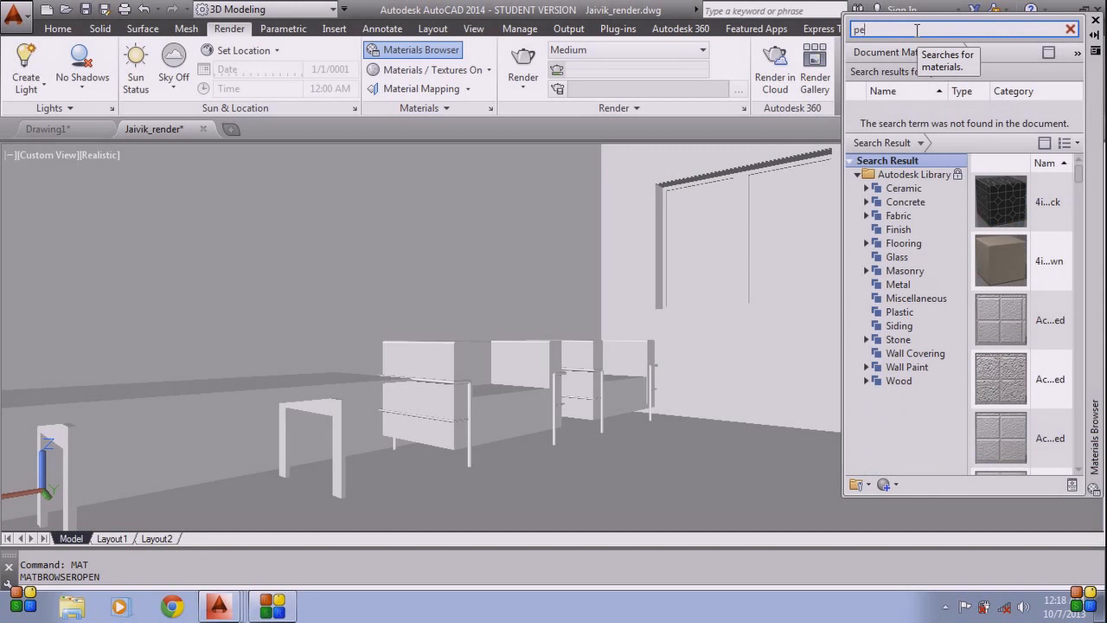
pyautogui.write('bbl')
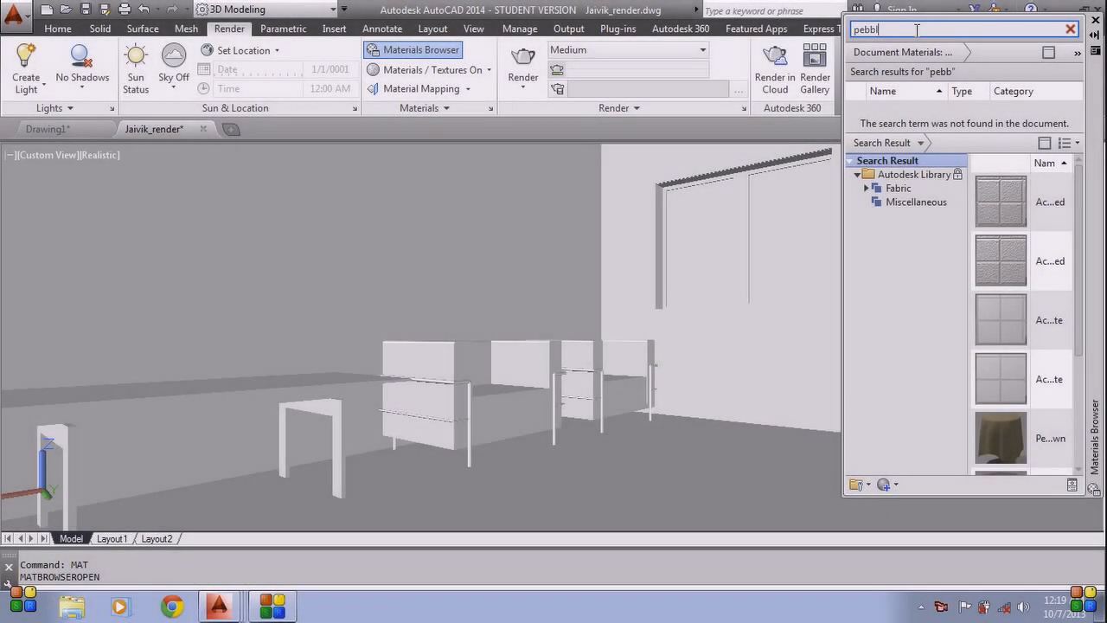
pyautogui.write('e')
pyautogui.moveTo(1008, 431); pyautogui.dragTo(984, 107)
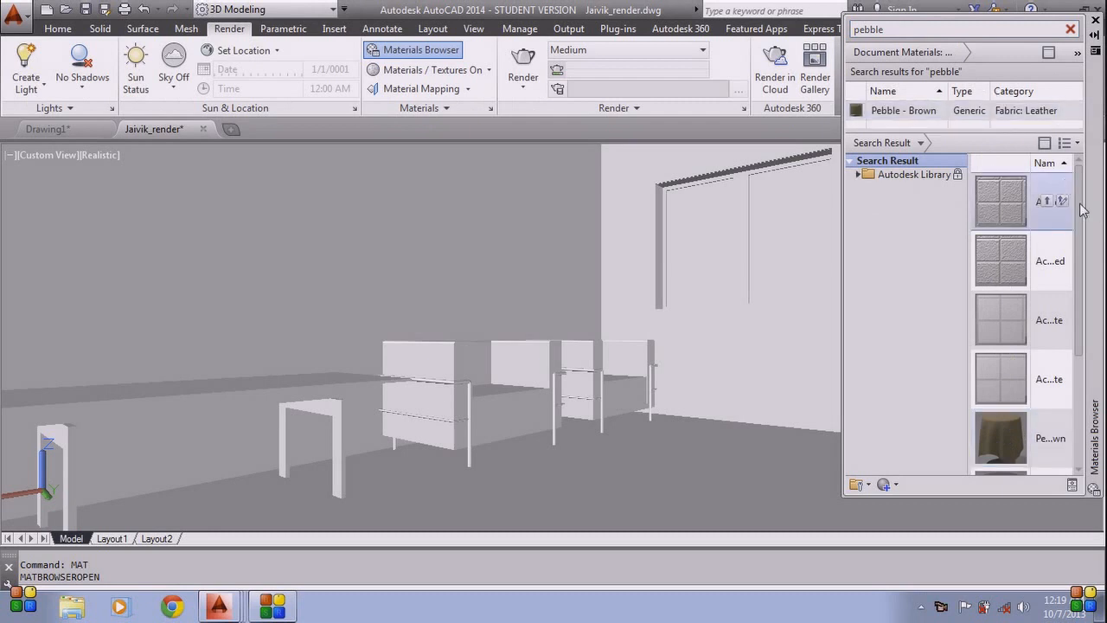
pyautogui.scroll(-1, 1088, 250)
pyautogui.moveTo(1088, 250)
pyautogui.mouseDown()
pyautogui.moveTo(1104, 416)
pyautogui.moveTo(1079, 284)
pyautogui.moveTo(1077, 189)
pyautogui.moveTo(1095, 403)
pyautogui.mouseUp()
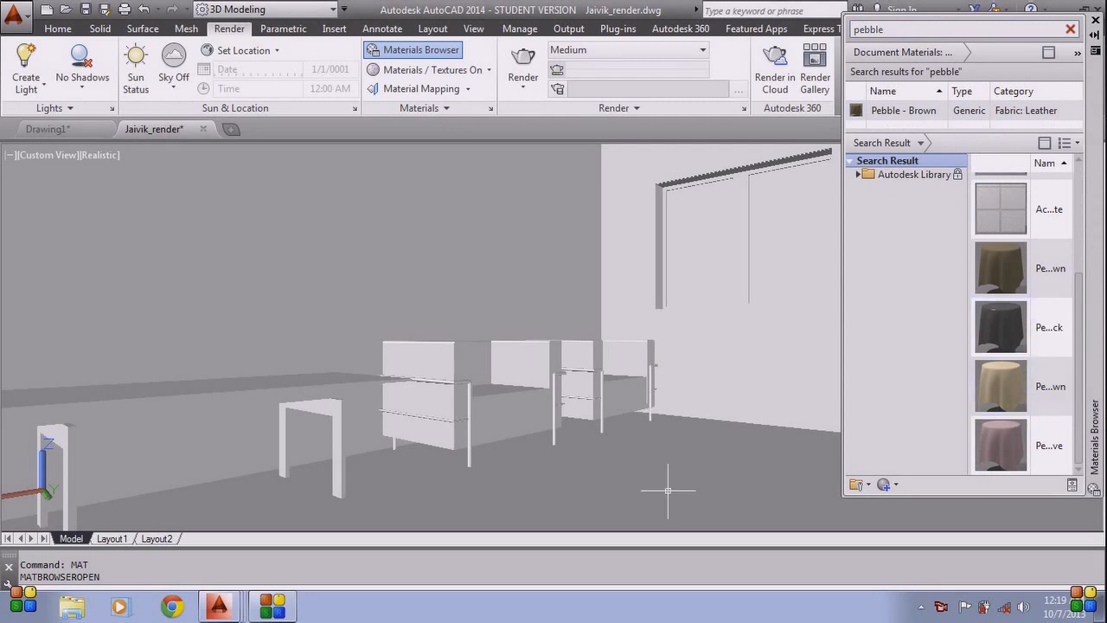
# Search the materials for "stainless steel".
pyautogui.click(884, 30)
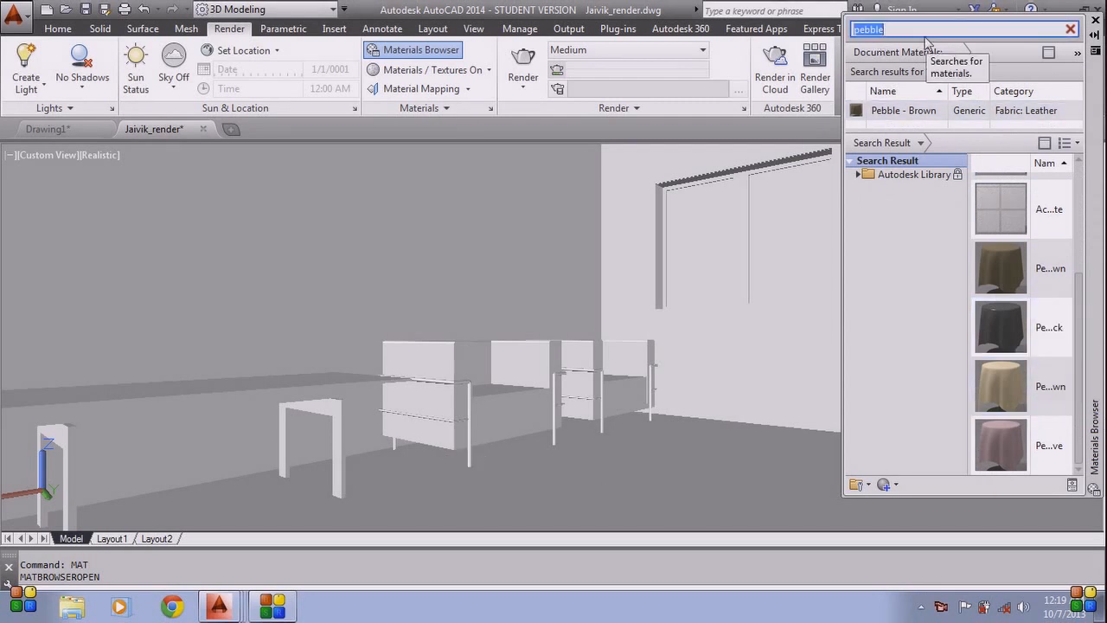
pyautogui.write('sta')
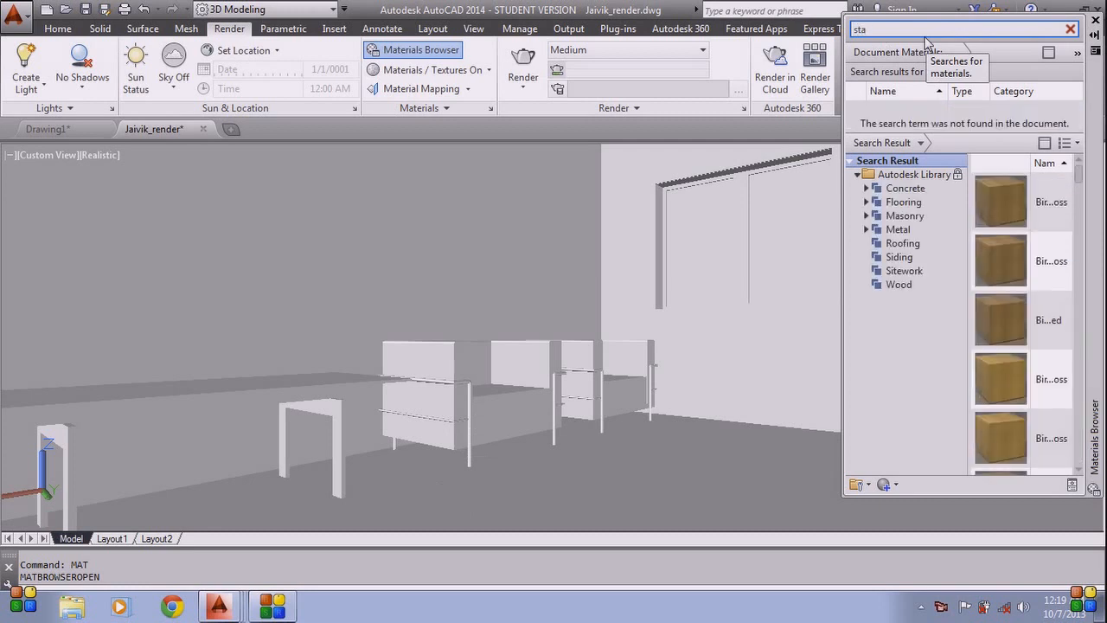
pyautogui.write('imle')
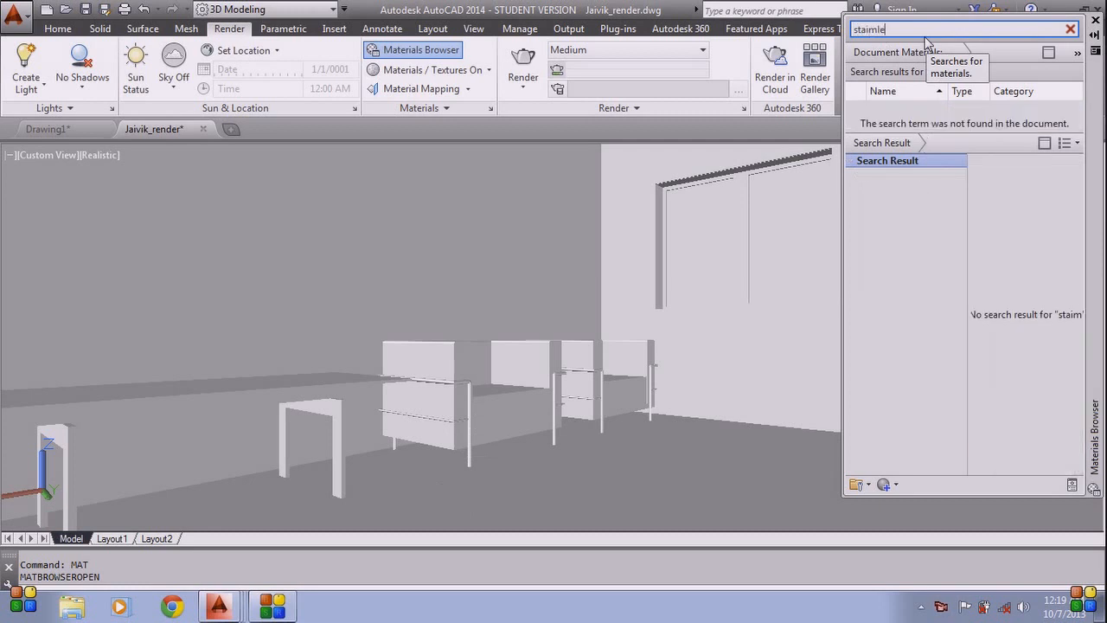
pyautogui.write('s')
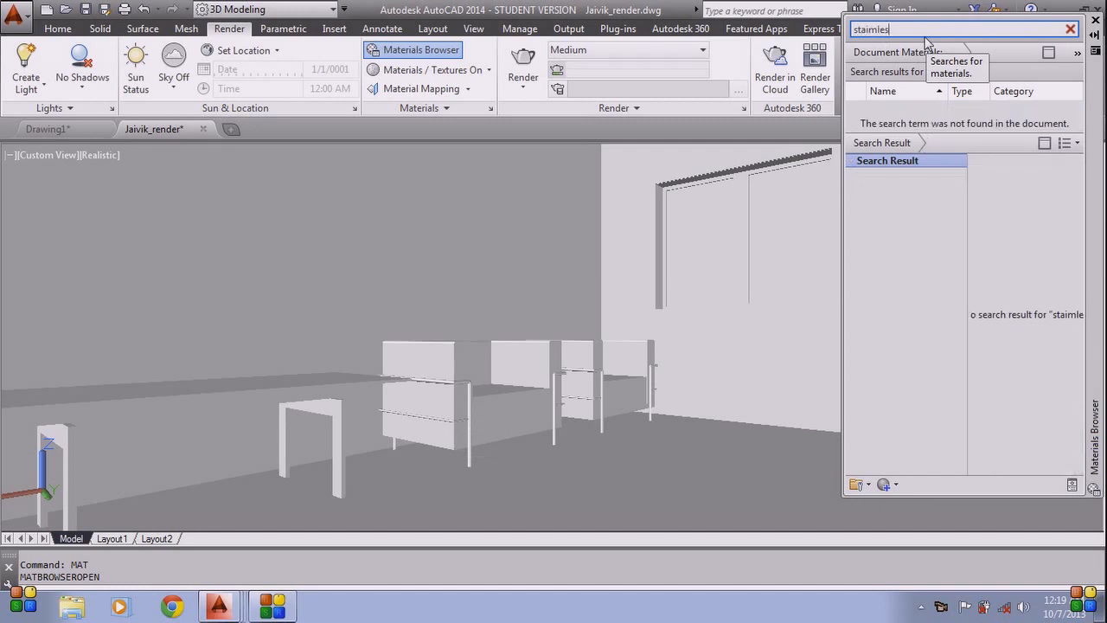
pyautogui.press('BackSpace')
pyautogui.press('BackSpace')
pyautogui.press('BackSpace')
pyautogui.press('BackSpace')
pyautogui.write('n')
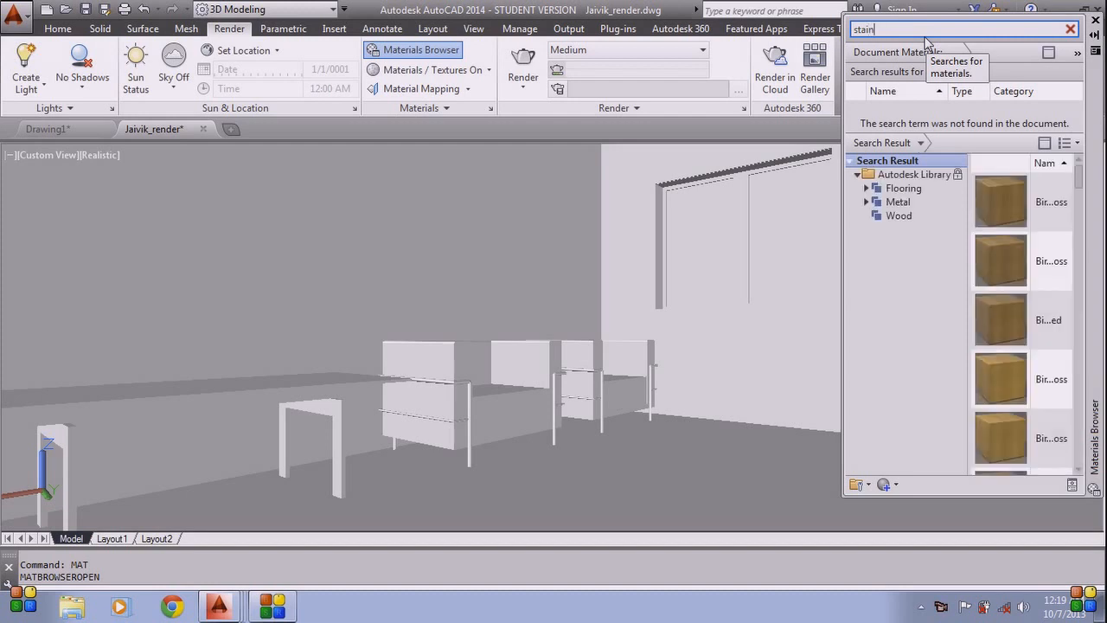
pyautogui.write('less')
pyautogui.write(' st')
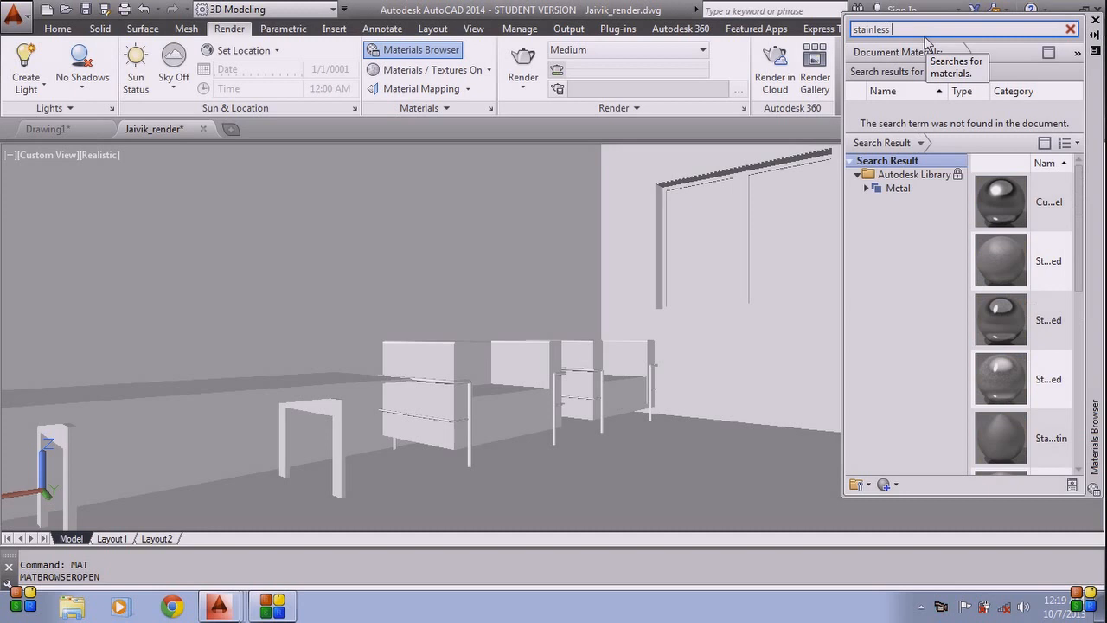
pyautogui.write('eel')
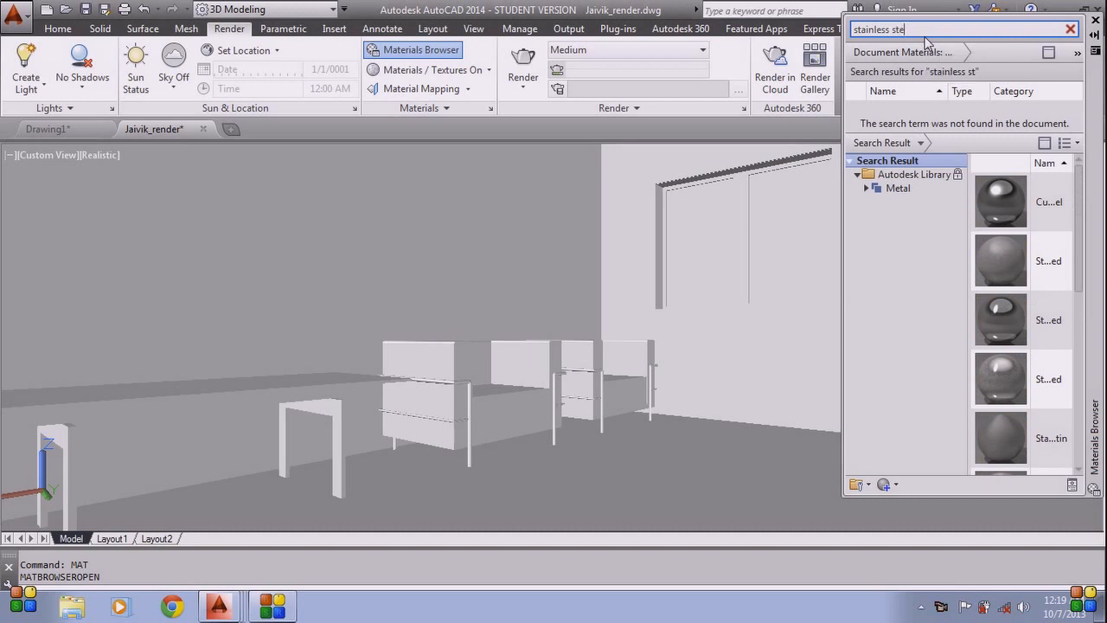
pyautogui.press('BackSpace')
pyautogui.write('el')
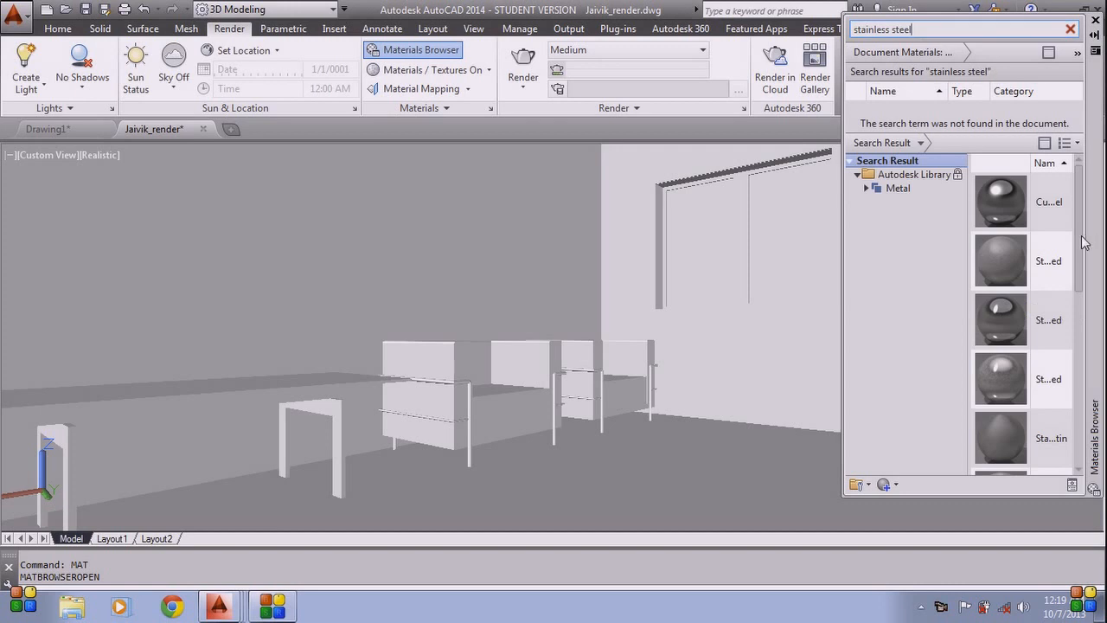
# Add Stainless Steel - Bright to the document materials and close the Materials Browser.
pyautogui.moveTo(1081, 237); pyautogui.dragTo(1077, 432)
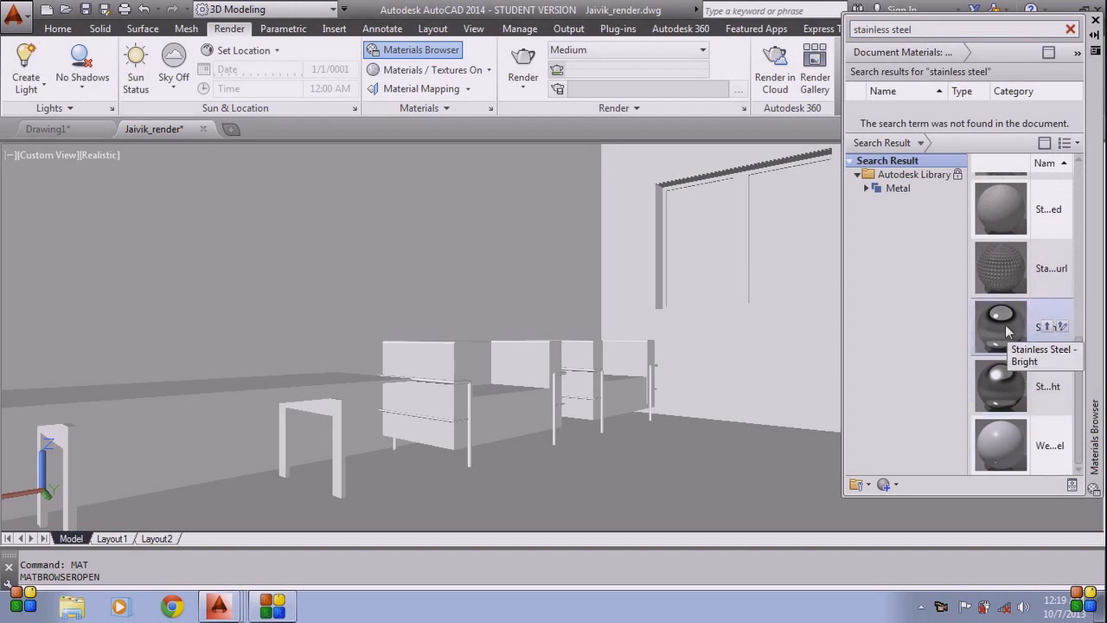
pyautogui.moveTo(1008, 330); pyautogui.dragTo(988, 95)
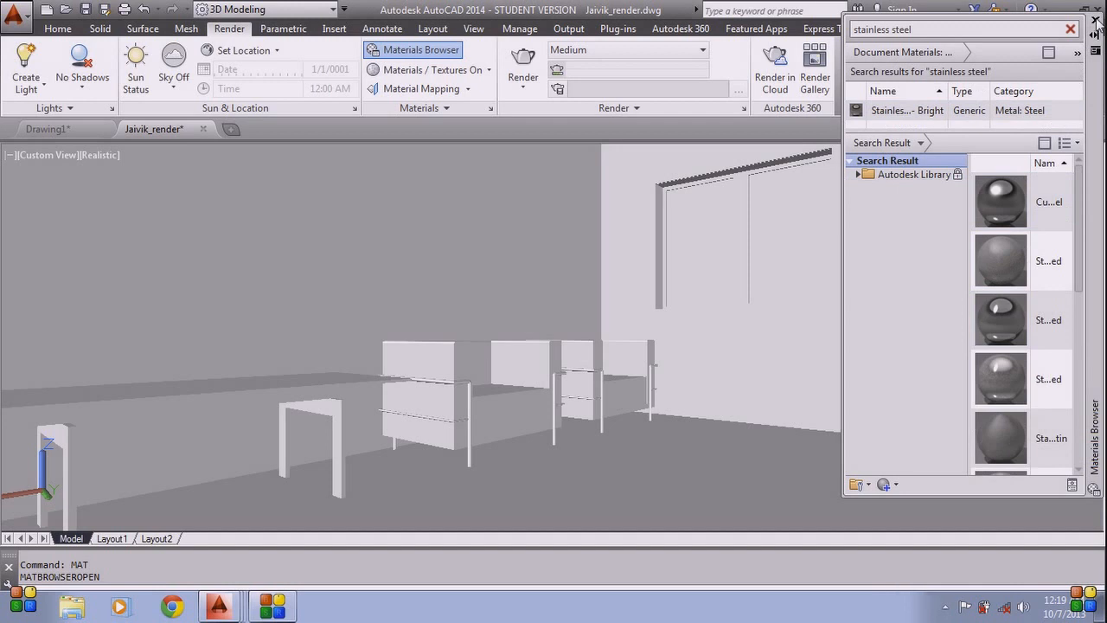
pyautogui.click(1095, 20)
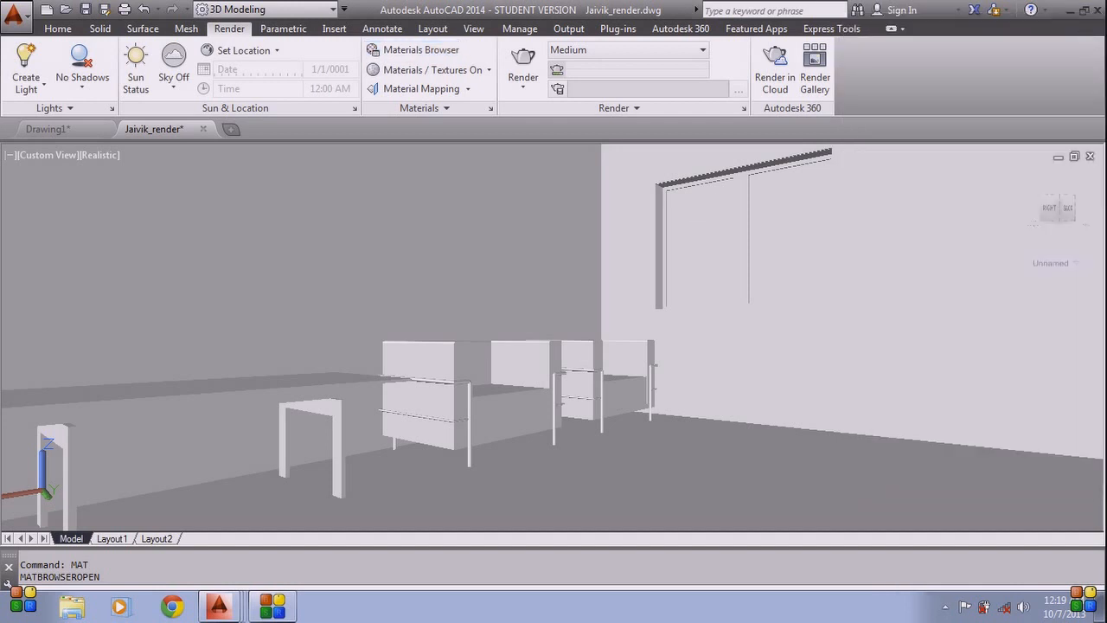
# Using Attach By Layer, assign Abstract White to layer 3D-WALL and Smoked - Bronze to 3D-GLAZ and the 3D-GLAZ-... layer directly below it.
pyautogui.click(444, 109)
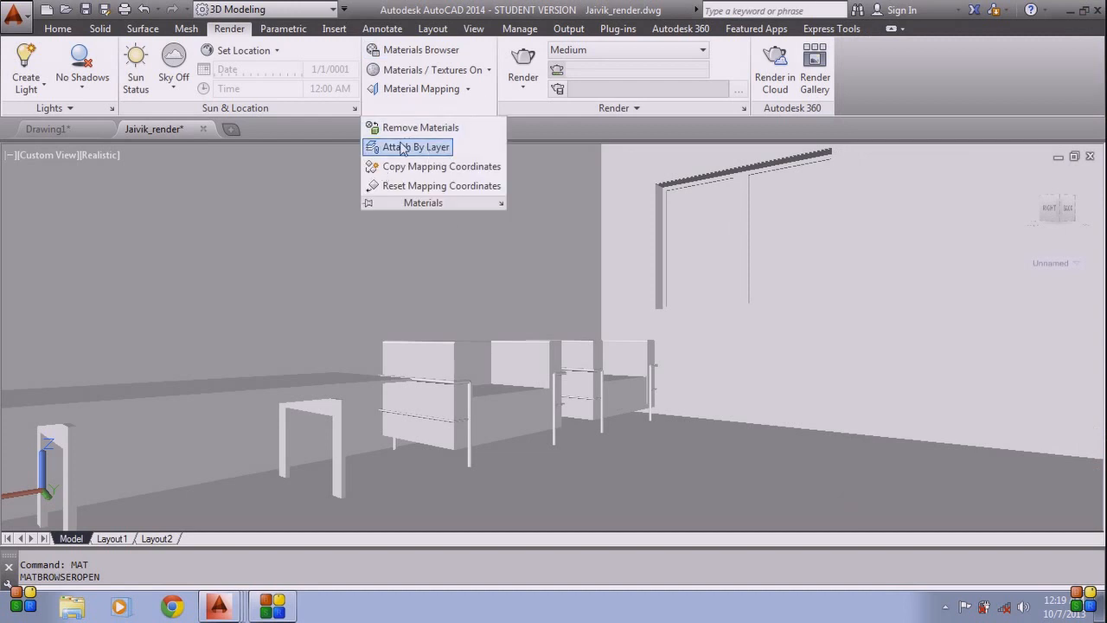
pyautogui.click(425, 149)
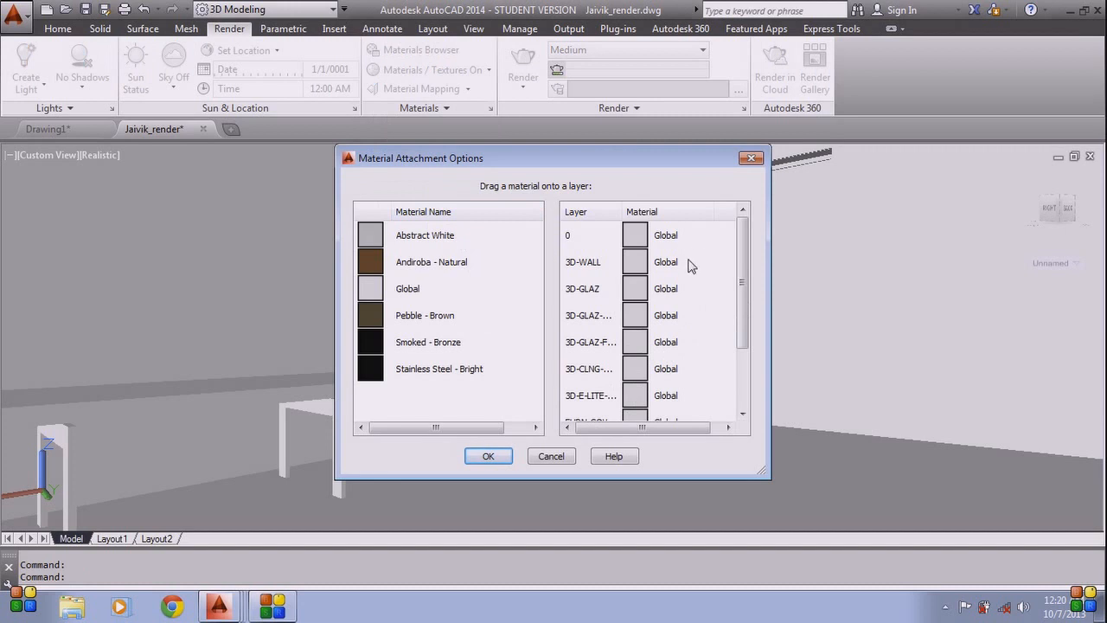
pyautogui.moveTo(743, 275)
pyautogui.mouseDown()
pyautogui.moveTo(742, 374)
pyautogui.moveTo(746, 262)
pyautogui.mouseUp()
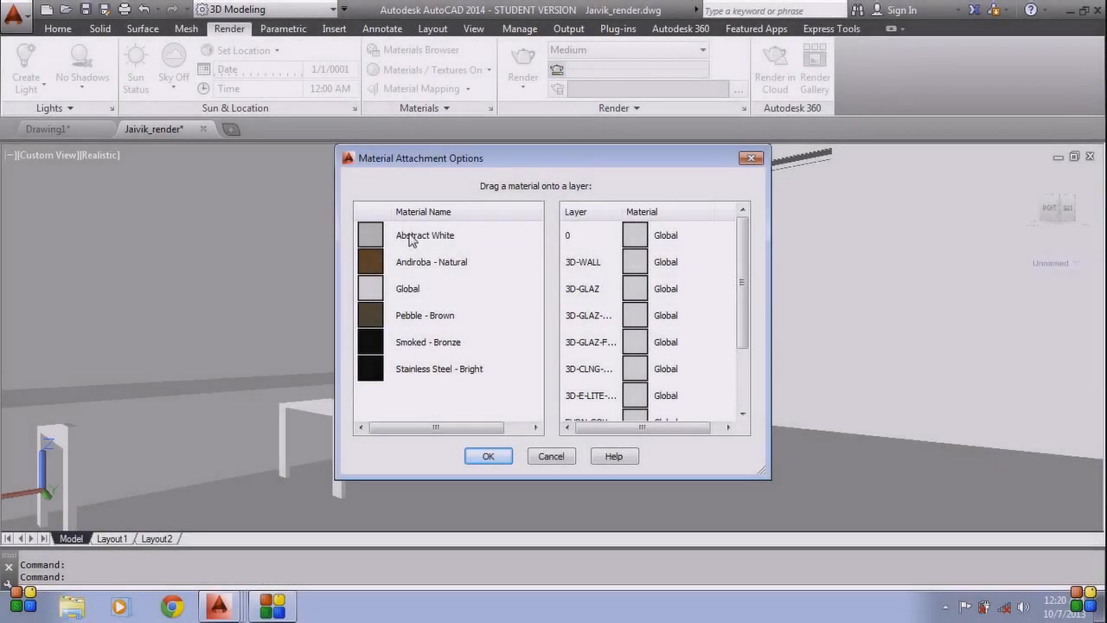
pyautogui.moveTo(420, 238); pyautogui.dragTo(705, 262)
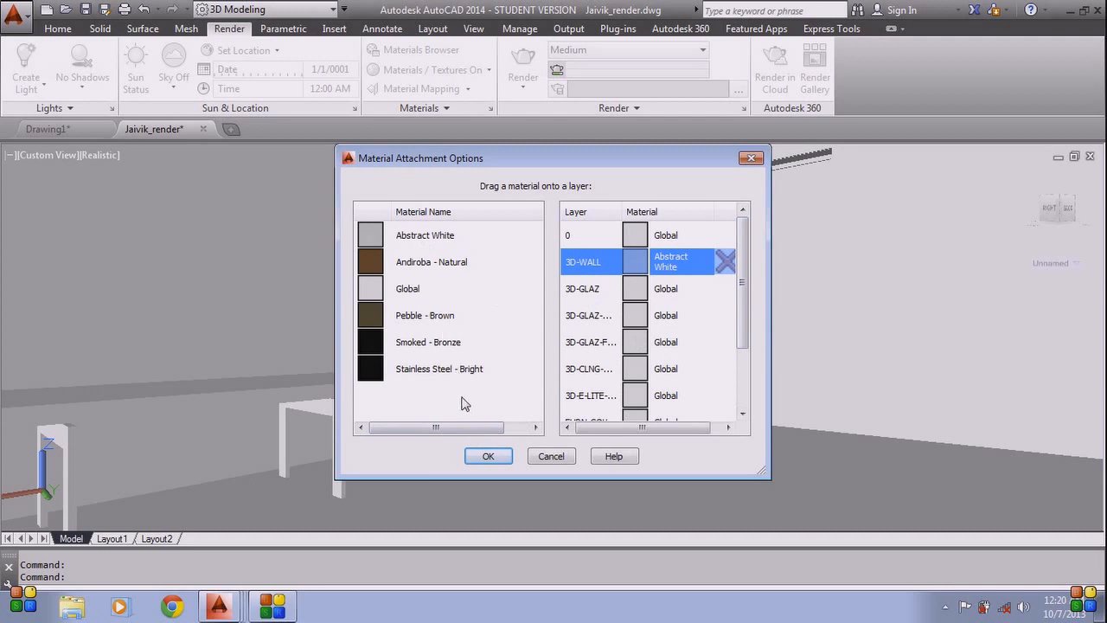
pyautogui.moveTo(412, 350); pyautogui.dragTo(694, 293)
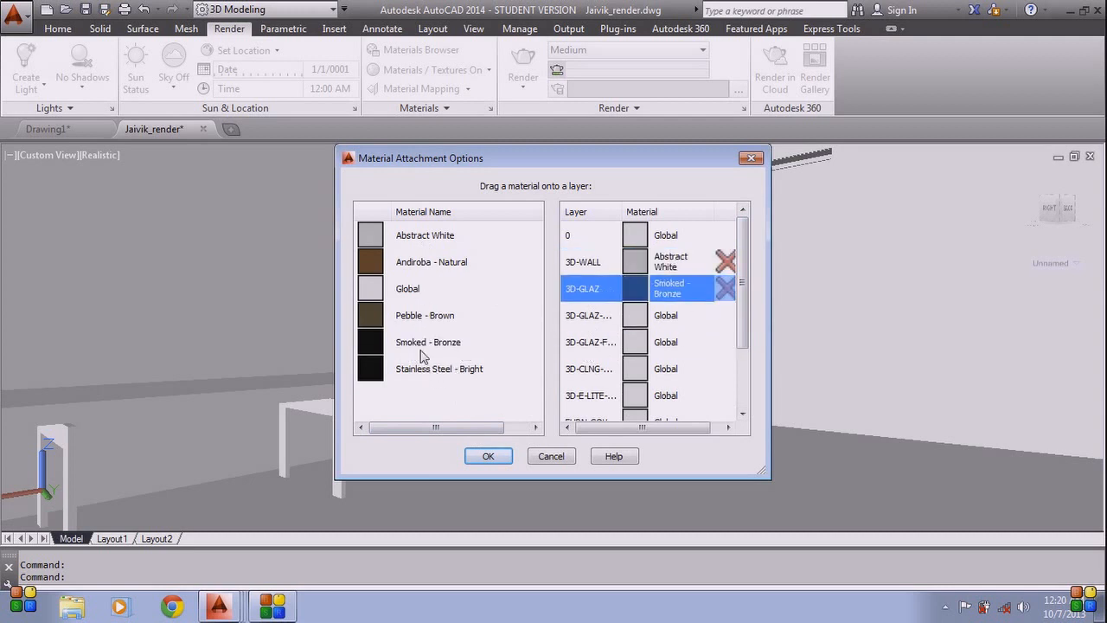
pyautogui.moveTo(422, 351); pyautogui.dragTo(701, 325)
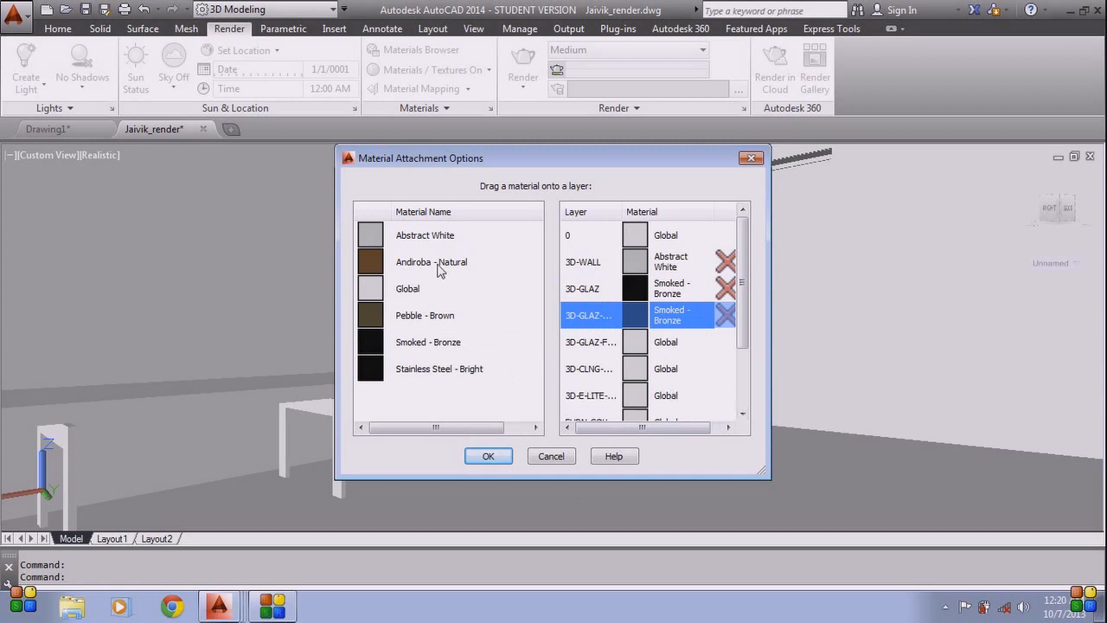
# Attach Abstract White to the 3D-CLNG-... ceiling layer and Stainless Steel - Bright to the 3D-E-LITE-... layer.
pyautogui.moveTo(430, 241); pyautogui.dragTo(692, 381)
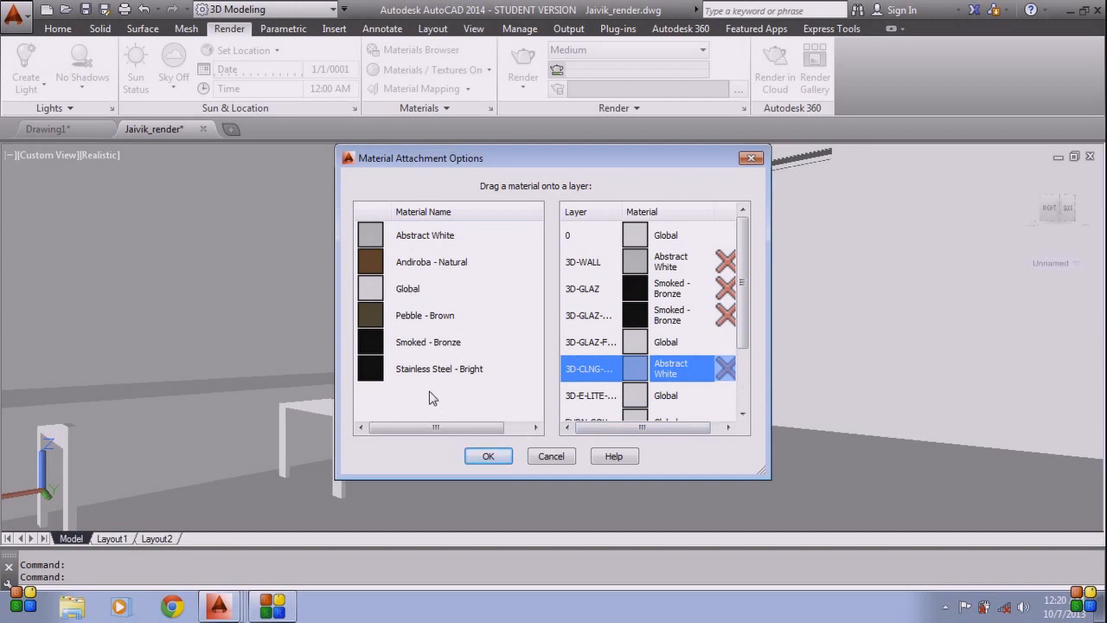
pyautogui.moveTo(420, 376); pyautogui.dragTo(679, 395)
# Attach Pebble - Brown to the FURN-COV... layer and Stainless Steel - Bright to the FURN-STA... layer.
pyautogui.moveTo(745, 321); pyautogui.dragTo(758, 414)
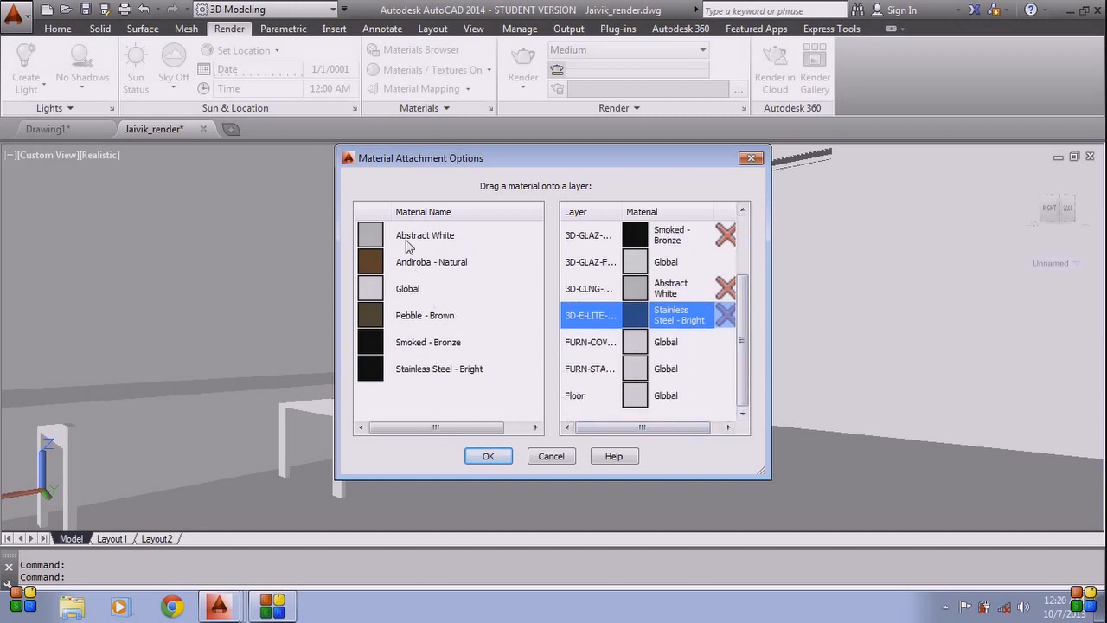
pyautogui.moveTo(424, 317); pyautogui.dragTo(596, 408)
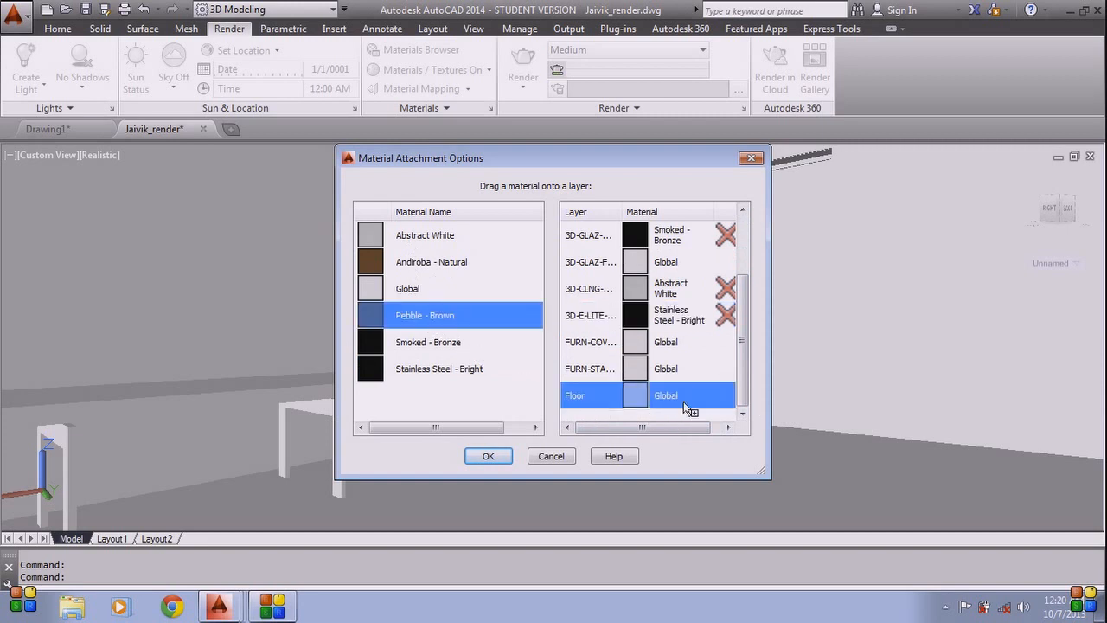
pyautogui.moveTo(683, 401); pyautogui.dragTo(689, 347)
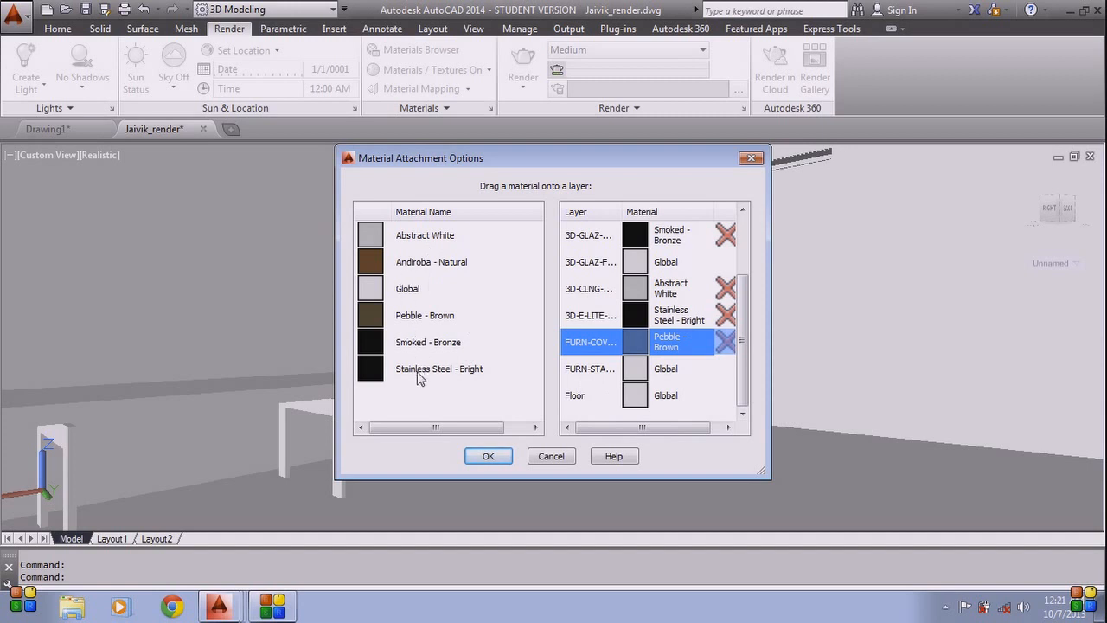
pyautogui.moveTo(416, 374); pyautogui.dragTo(692, 373)
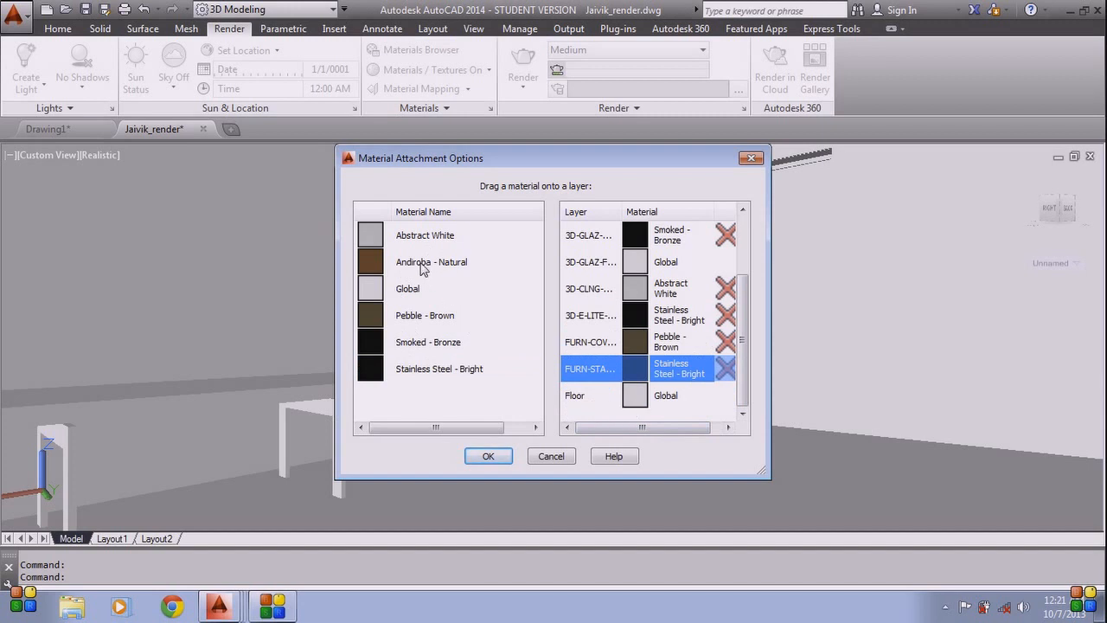
# Attach Andiroba - Natural to the Floor and 3D-GLAZ-F... layers and apply the material attachments.
pyautogui.moveTo(422, 269); pyautogui.dragTo(707, 399)
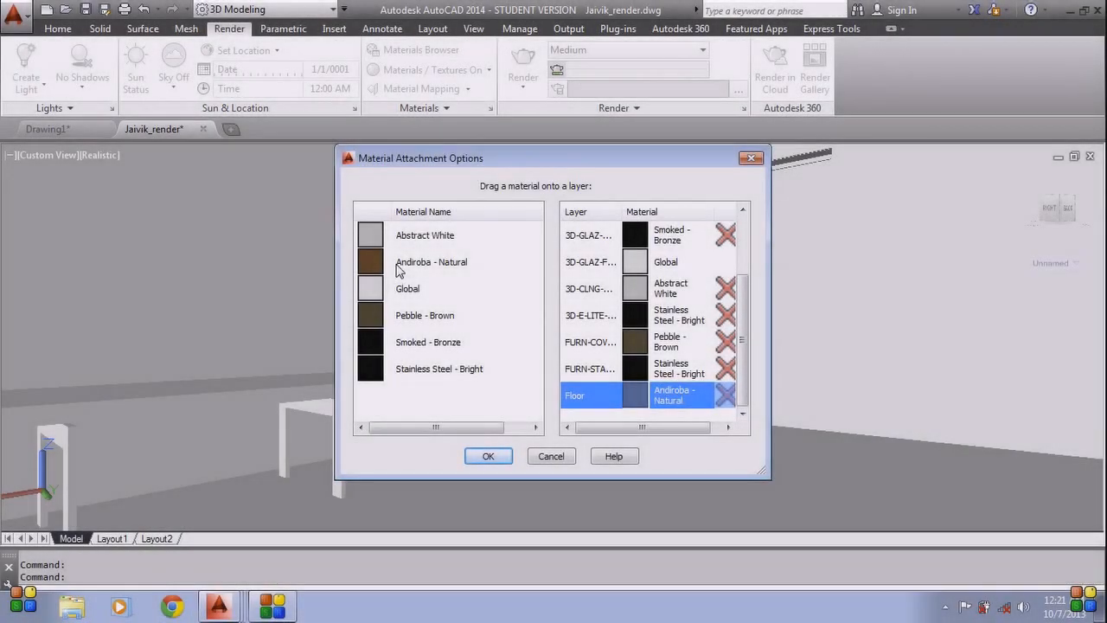
pyautogui.moveTo(399, 270); pyautogui.dragTo(720, 272)
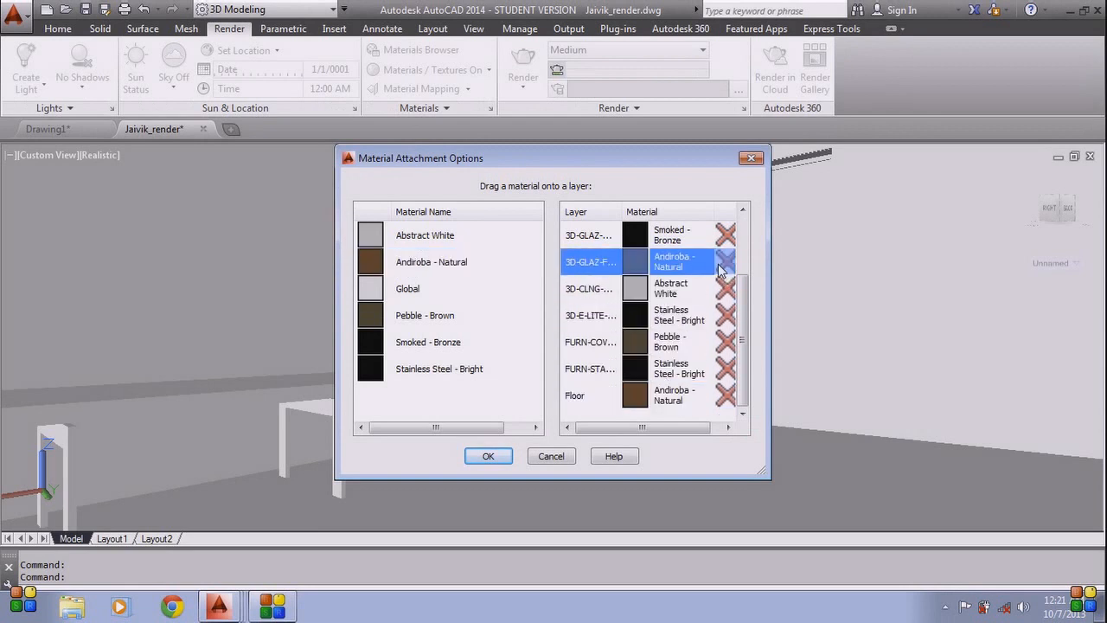
pyautogui.click(505, 460)
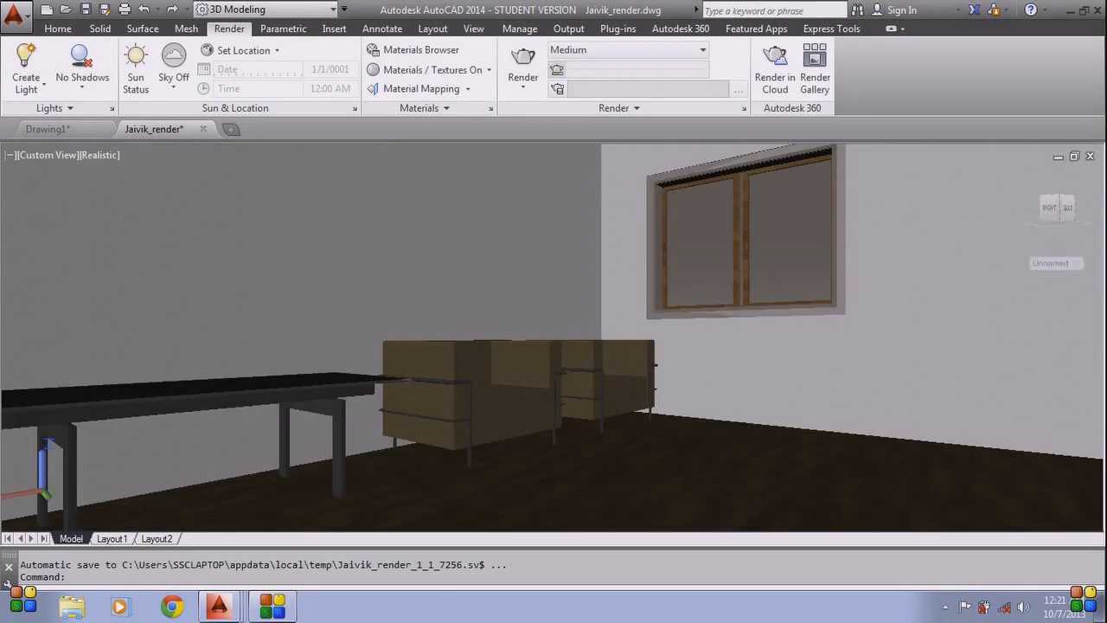
pyautogui.scroll(-2, 636, 330)
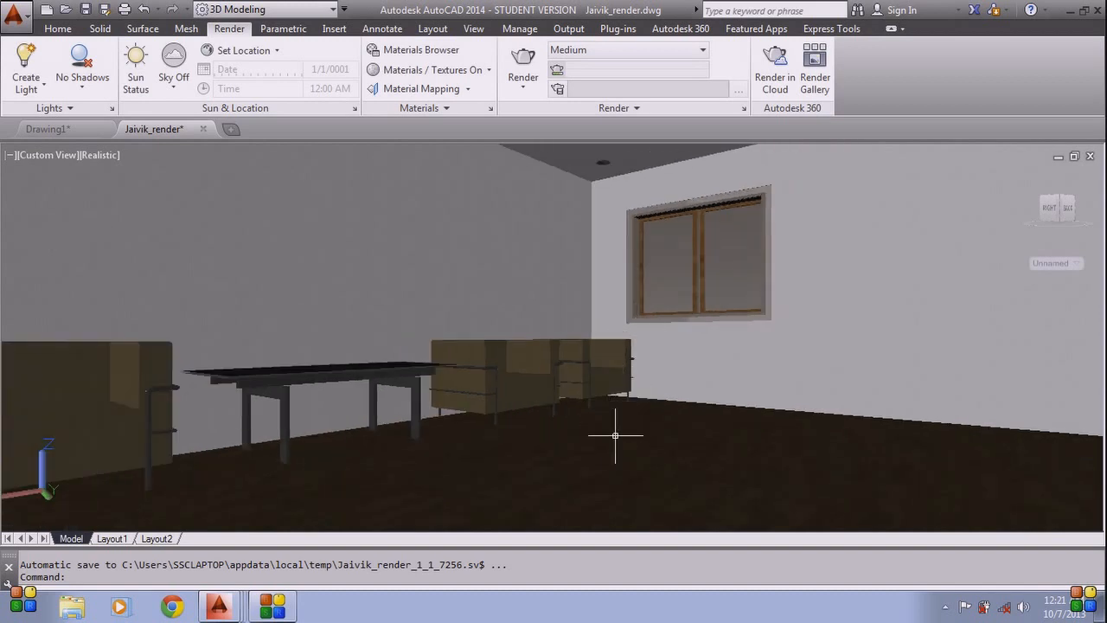
pyautogui.moveTo(616, 436); pyautogui.dragTo(619, 427, button='middle')
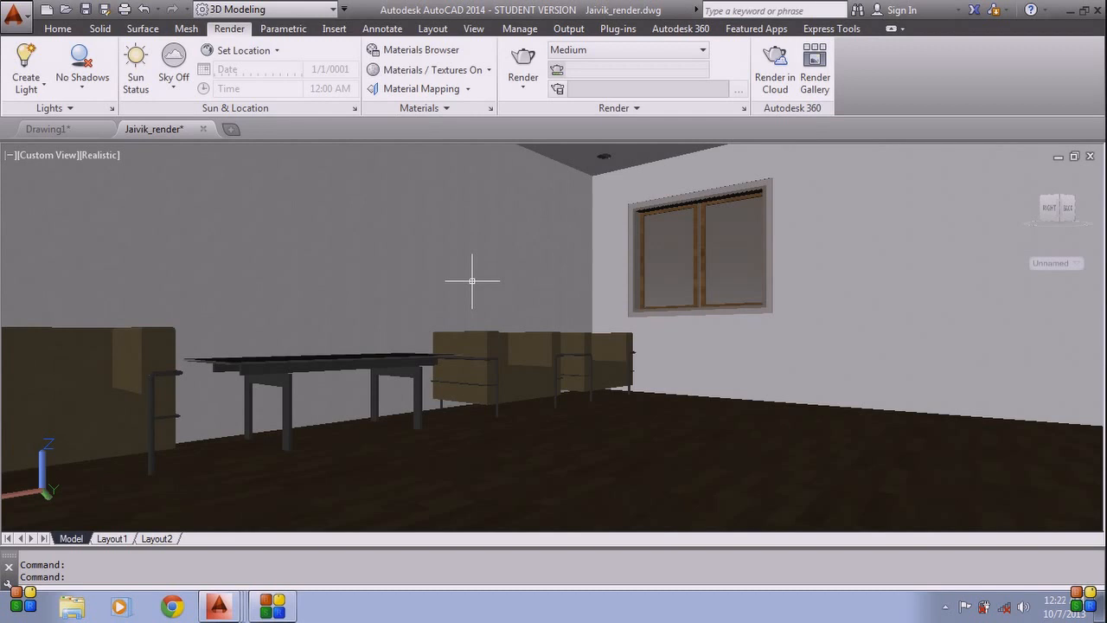
pyautogui.click(44, 90)
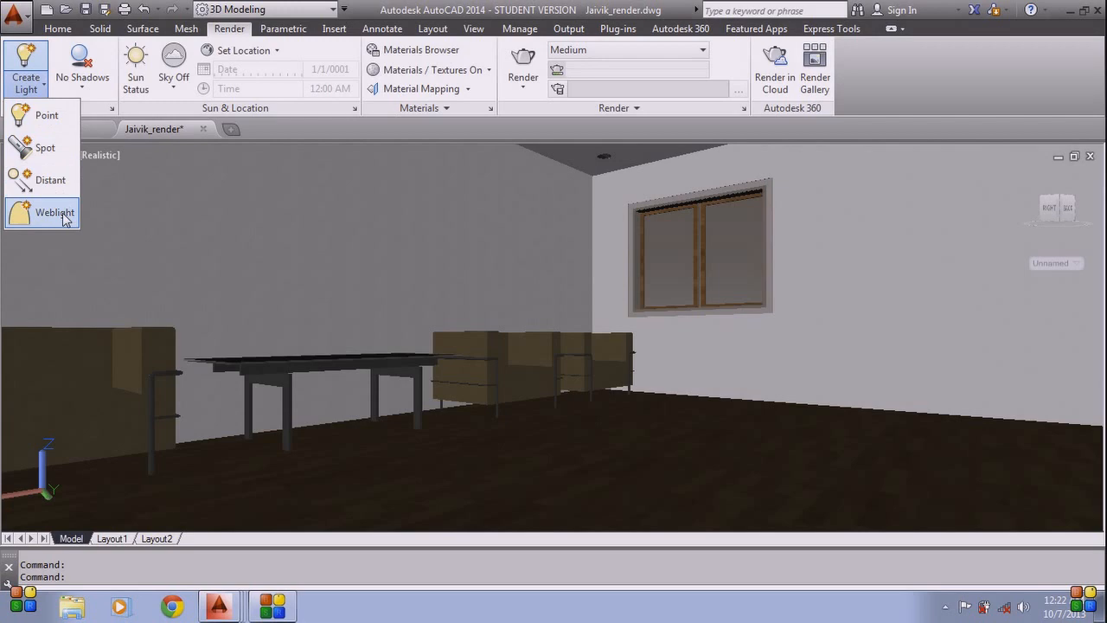
pyautogui.click(823, 294)
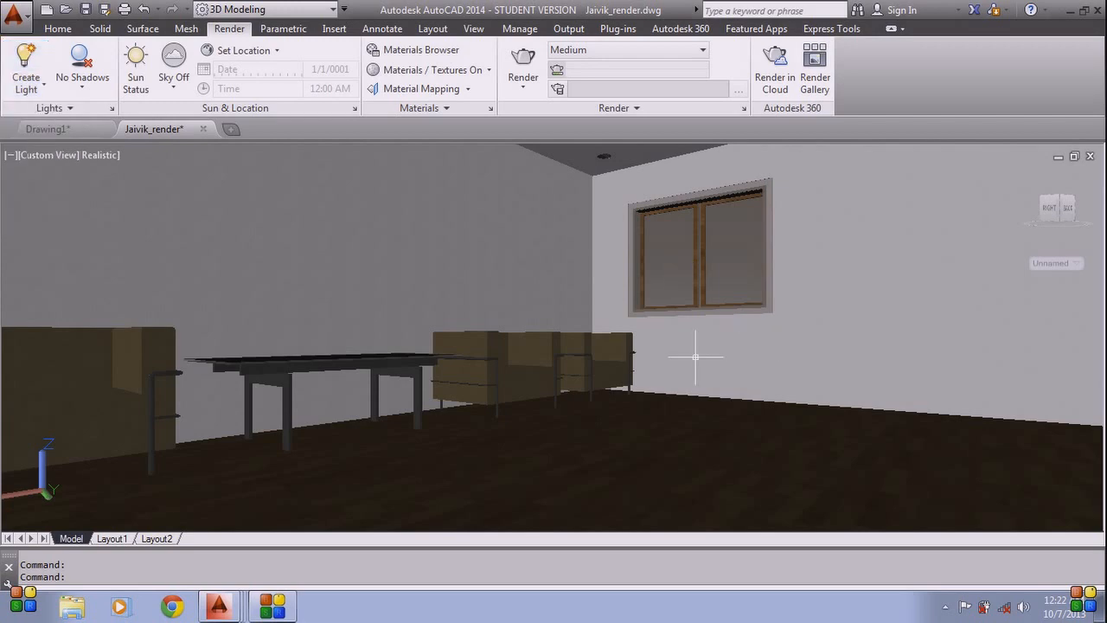
# Switch the room view's visual style to 2D Wireframe.
pyautogui.scroll(5, 697, 365)
pyautogui.scroll(-5, 698, 365)
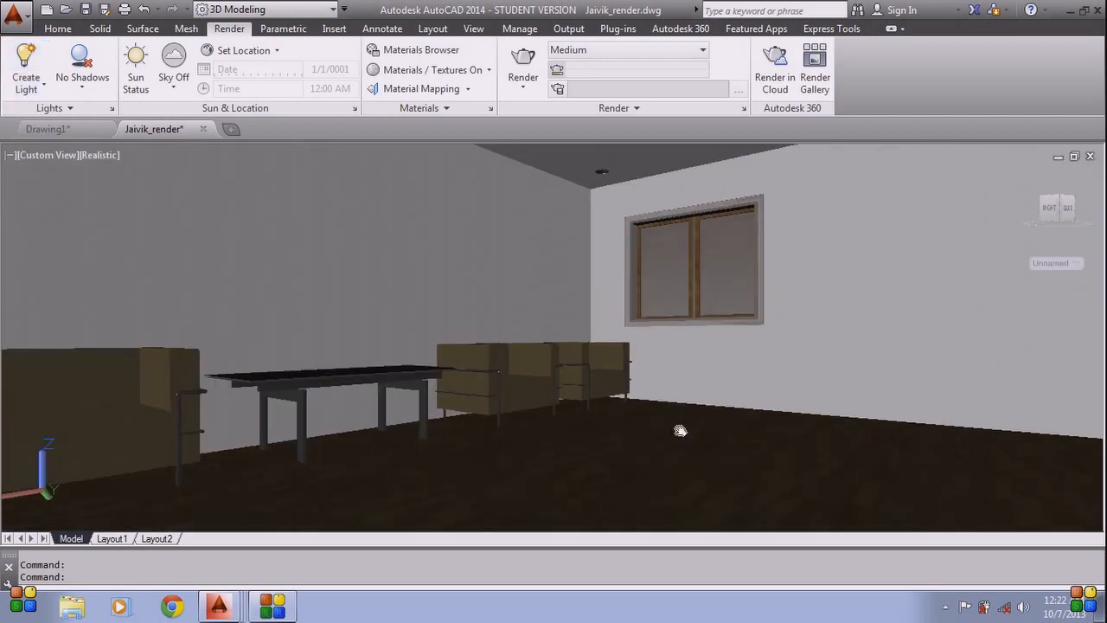
pyautogui.moveTo(699, 365); pyautogui.dragTo(619, 496, button='middle')
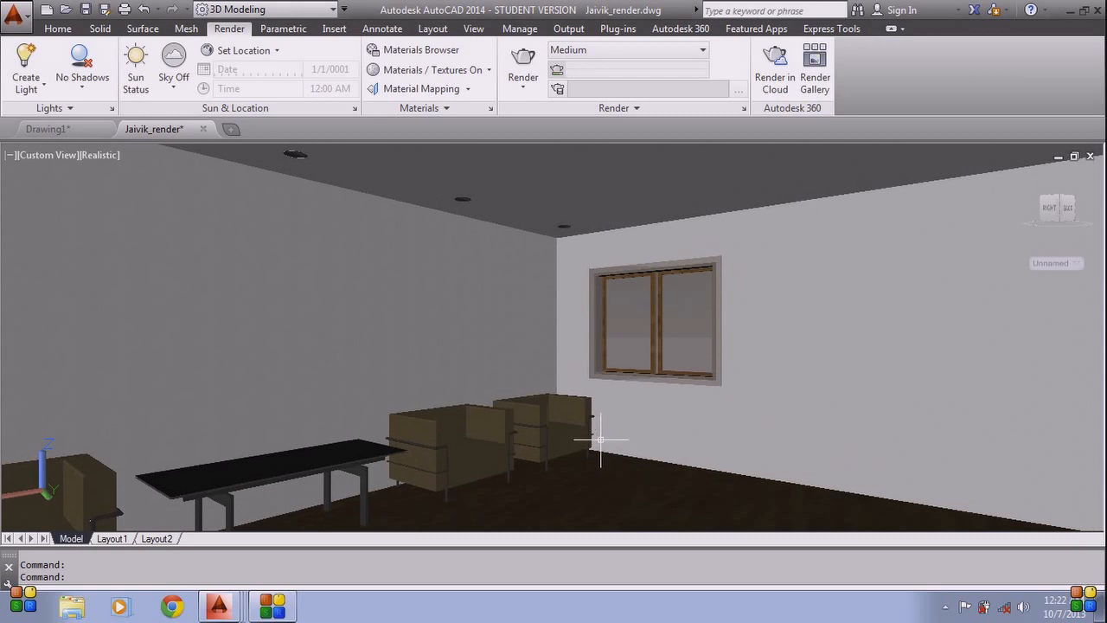
pyautogui.write('vs')
pyautogui.press('Return')
pyautogui.write('2')
pyautogui.press('Return')
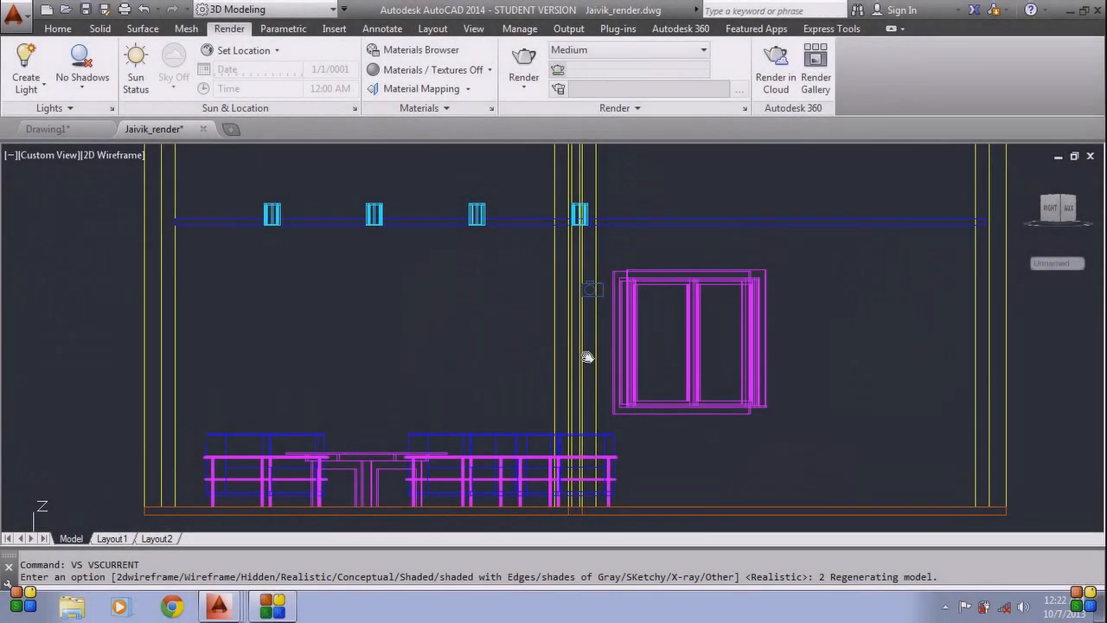
# Turn off the default lighting and, with 2D and 3D object snaps off, place a point light in the ceiling fixture nearest the window.
pyautogui.moveTo(587, 357); pyautogui.dragTo(575, 394, button='middle')
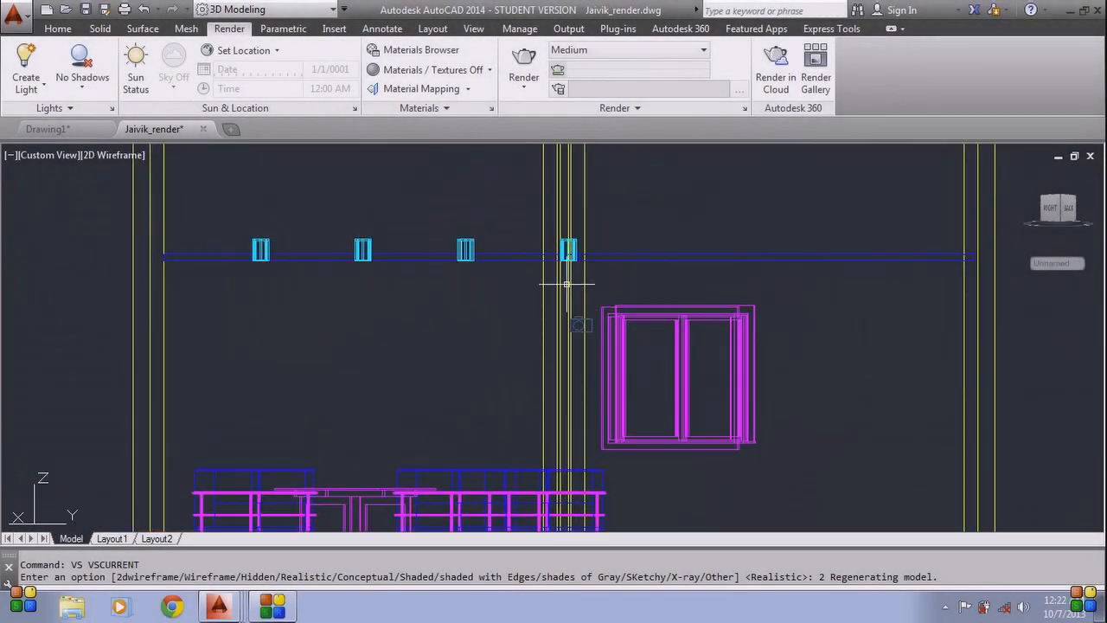
pyautogui.scroll(3, 567, 246)
pyautogui.moveTo(501, 268); pyautogui.dragTo(533, 296, button='middle')
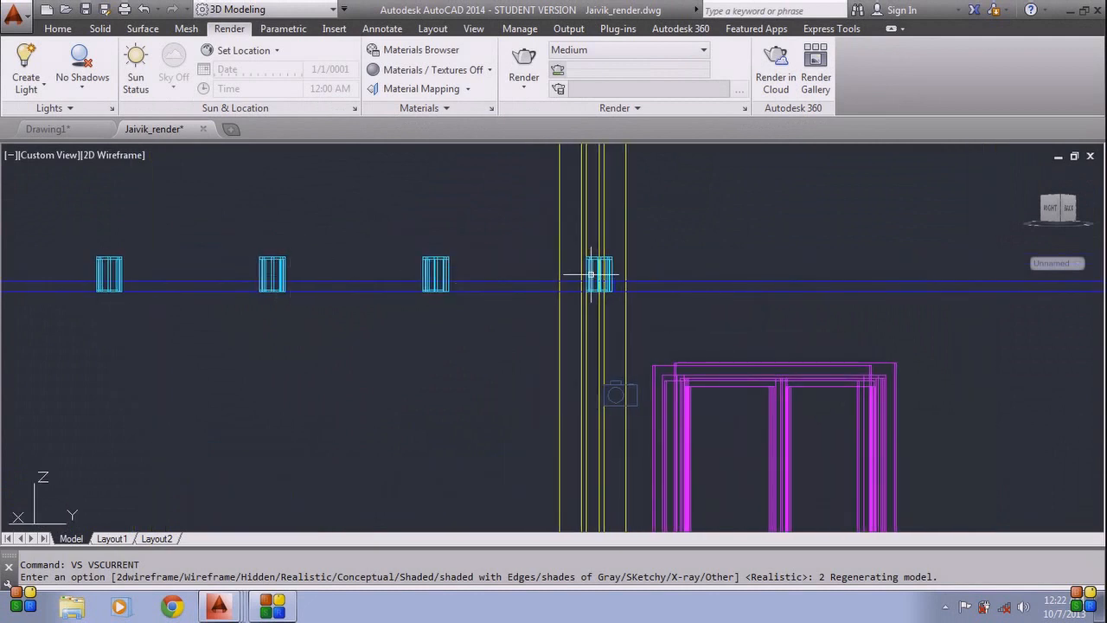
pyautogui.click(44, 88)
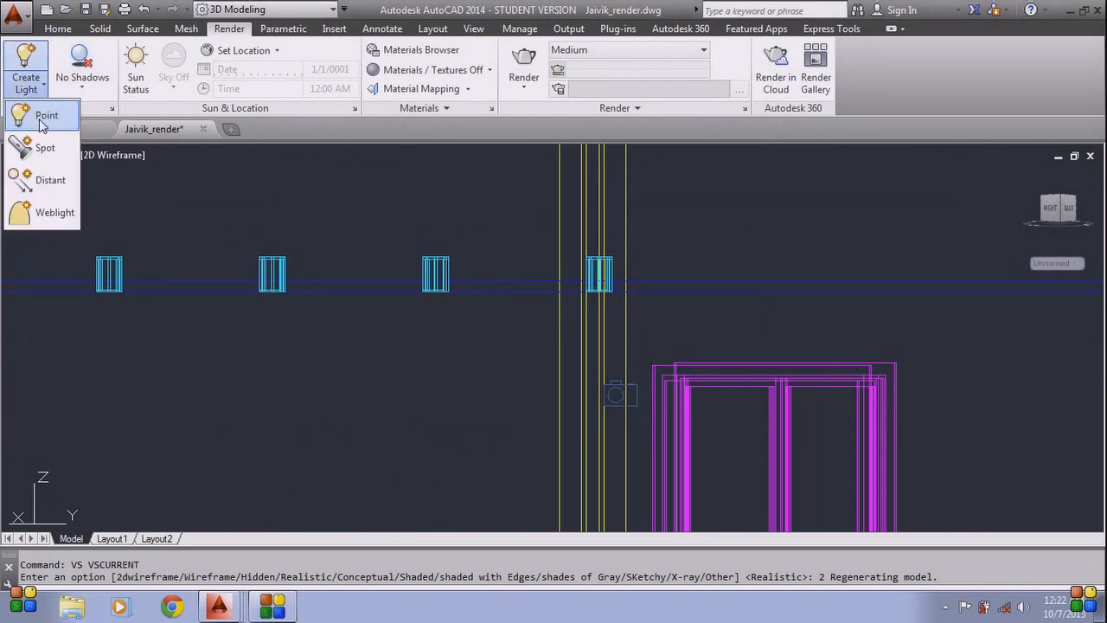
pyautogui.click(41, 121)
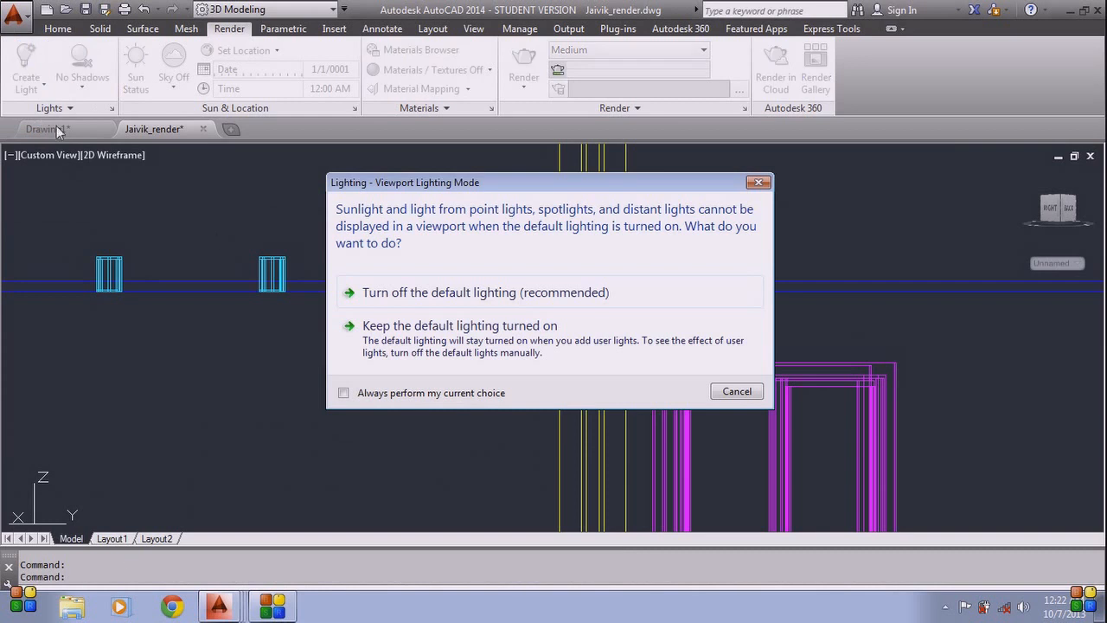
pyautogui.click(420, 294)
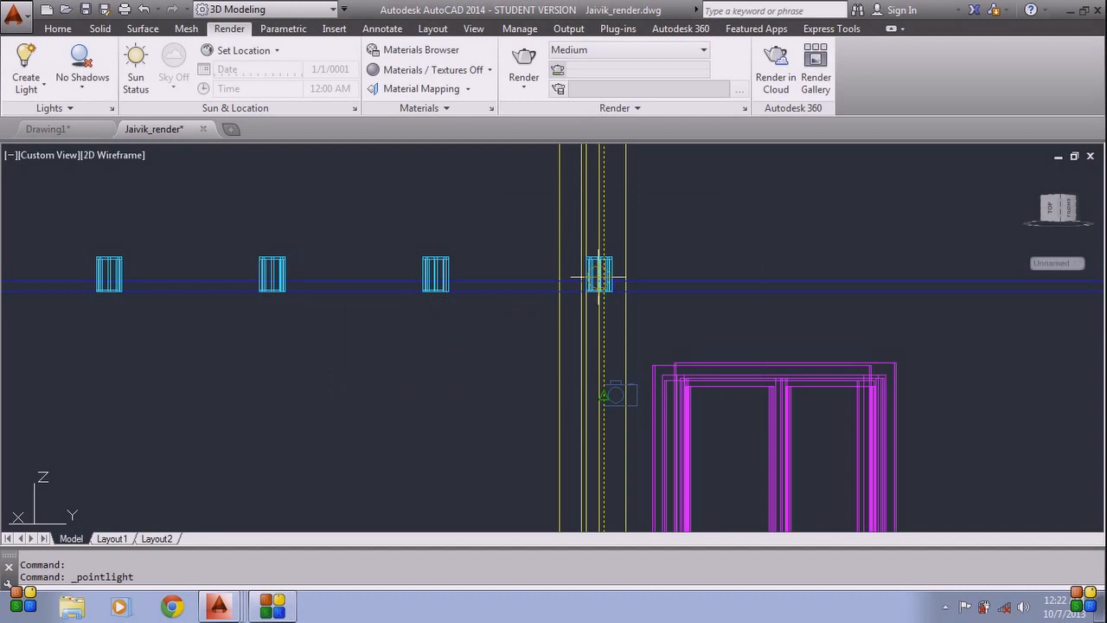
pyautogui.scroll(2, 599, 277)
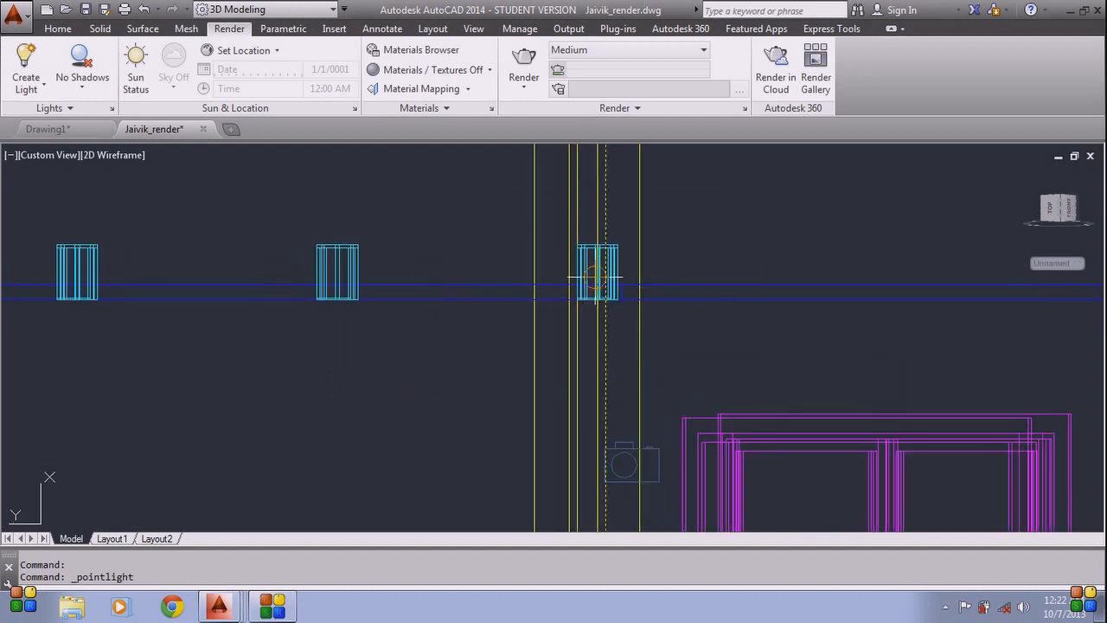
pyautogui.press('F3')
pyautogui.press('F4')
pyautogui.click(595, 279)
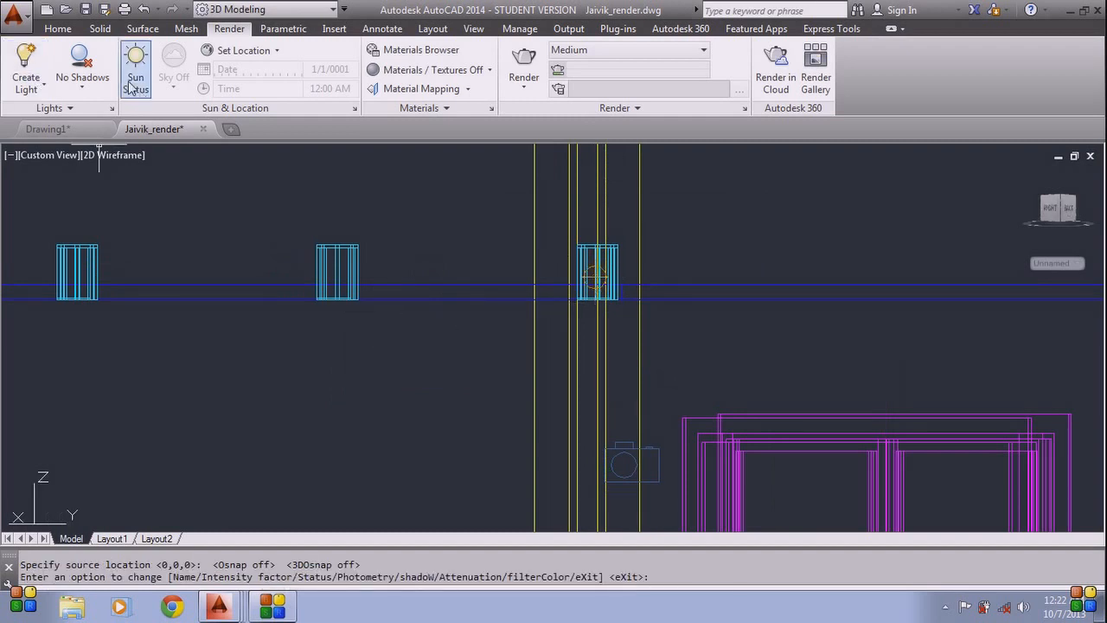
pyautogui.press('Return')
# Place one point light in each of the three remaining ceiling fixtures, keeping the default light options.
pyautogui.press('Return')
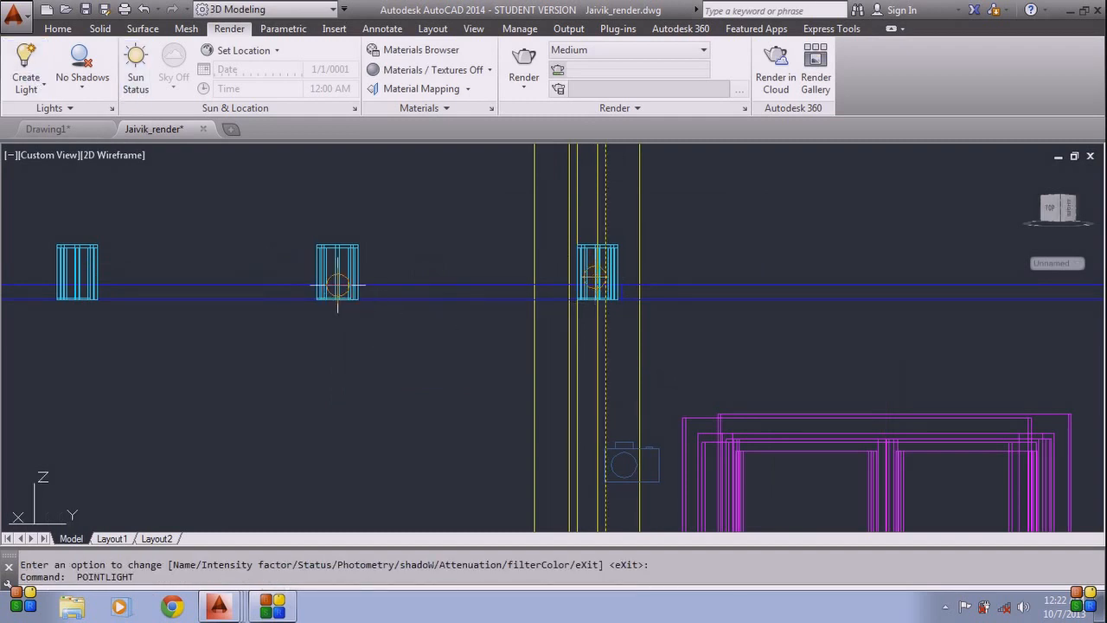
pyautogui.click(337, 285)
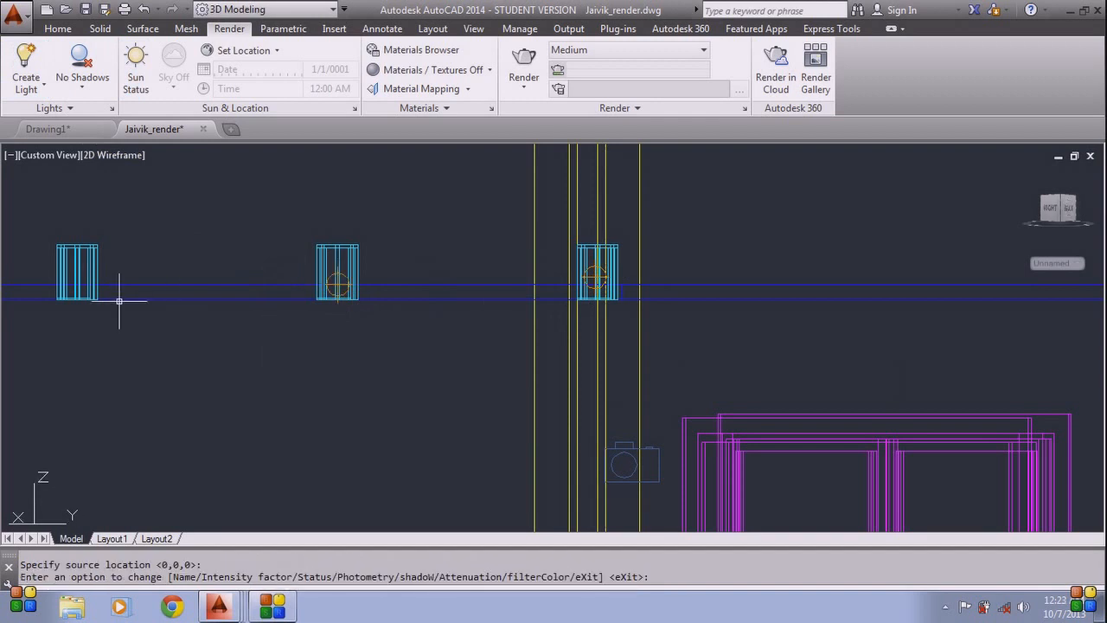
pyautogui.press('Return')
pyautogui.press('Return')
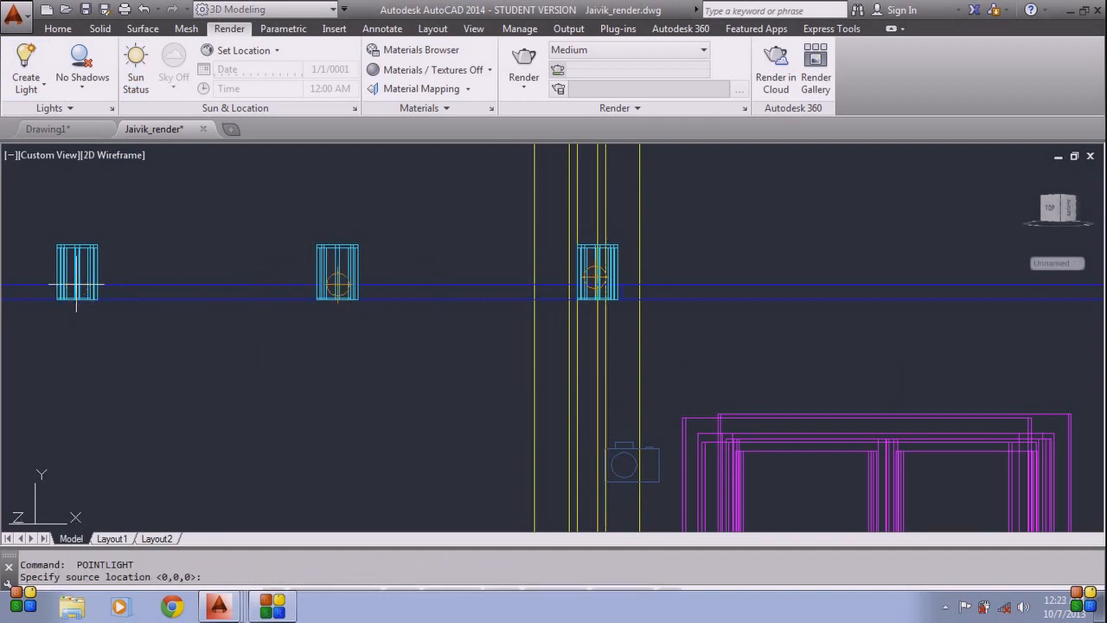
pyautogui.click(77, 285)
pyautogui.moveTo(168, 294); pyautogui.dragTo(463, 288, button='middle')
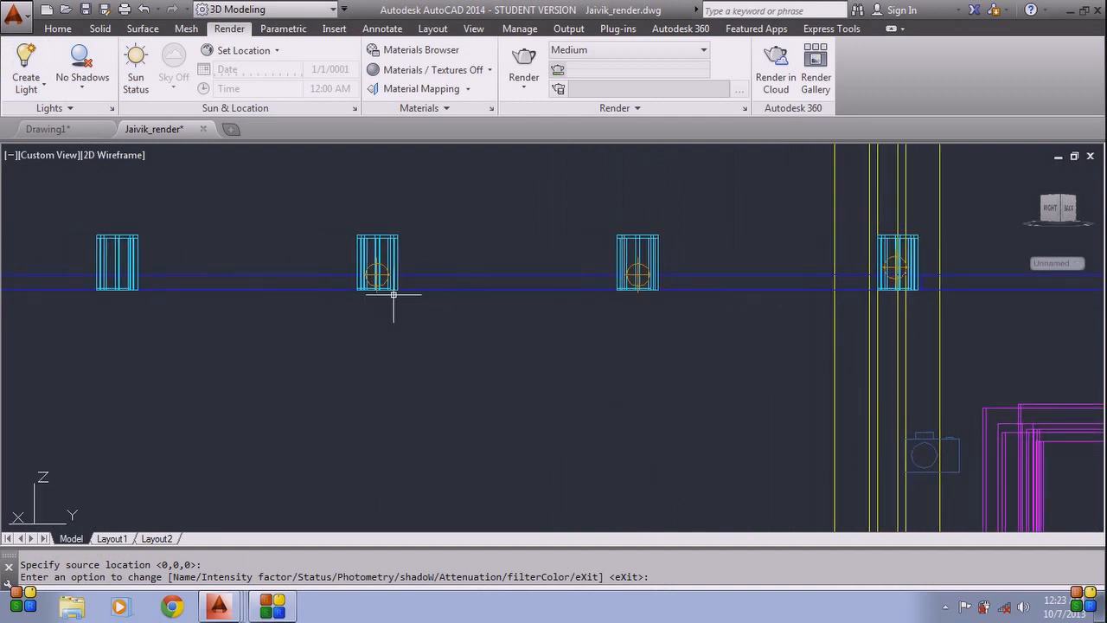
pyautogui.press('Return')
pyautogui.press('Return')
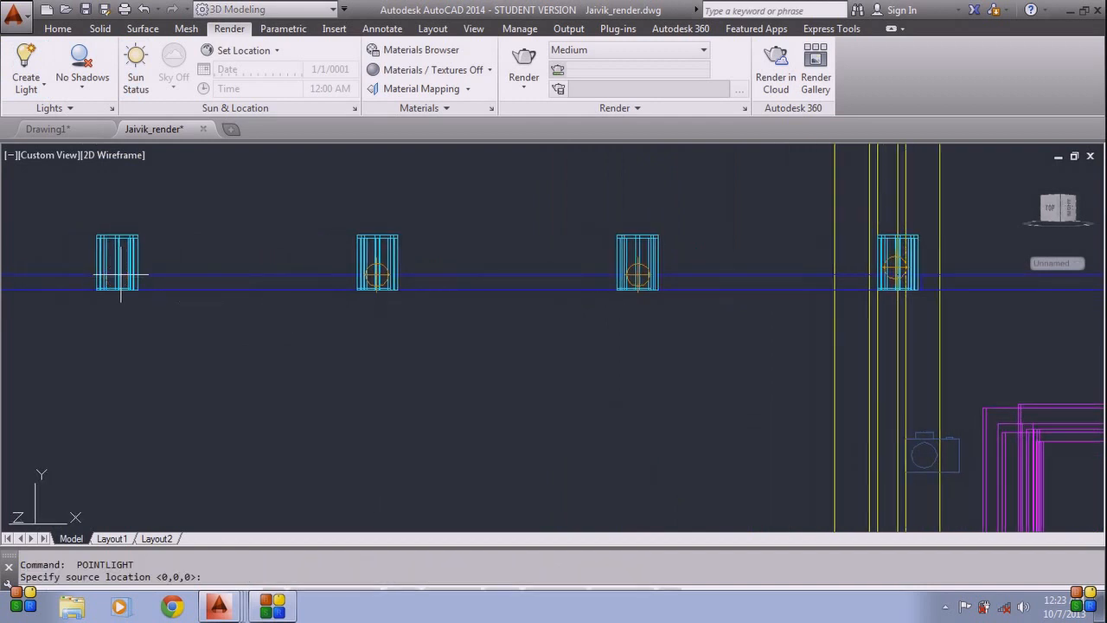
pyautogui.click(120, 275)
pyautogui.scroll(-5, 198, 278)
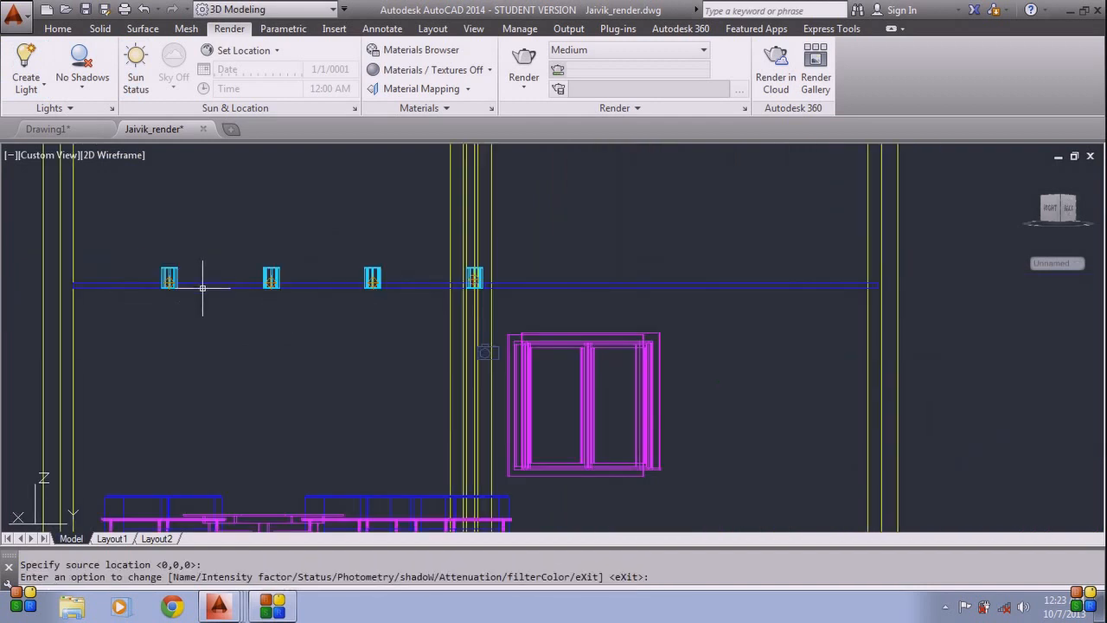
pyautogui.moveTo(272, 353)
pyautogui.mouseDown(button='middle')
pyautogui.moveTo(216, 297)
pyautogui.moveTo(256, 314)
pyautogui.mouseUp(button='middle')
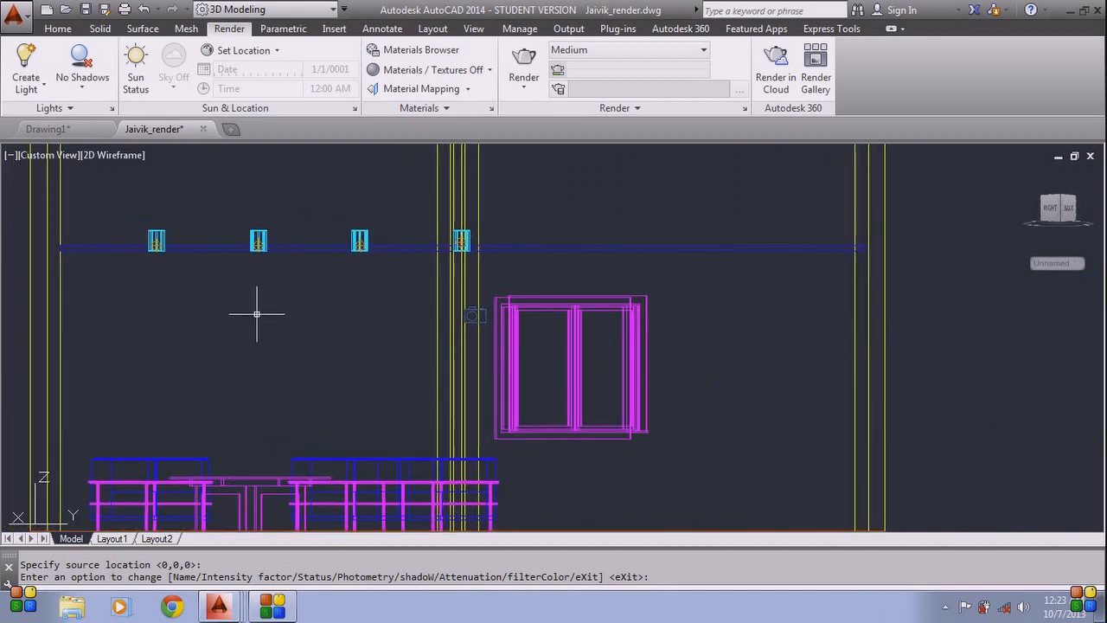
# Set the visual style to Realistic and change the view projection from parallel to perspective.
pyautogui.write('vs')
pyautogui.press('Return')
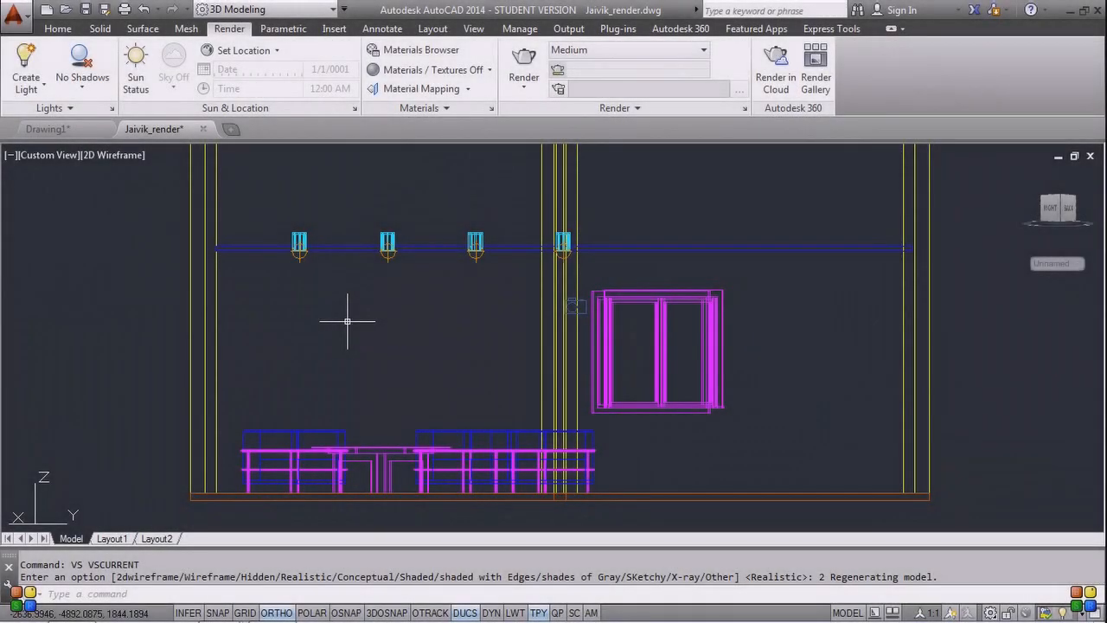
pyautogui.write('vs')
pyautogui.press('Return')
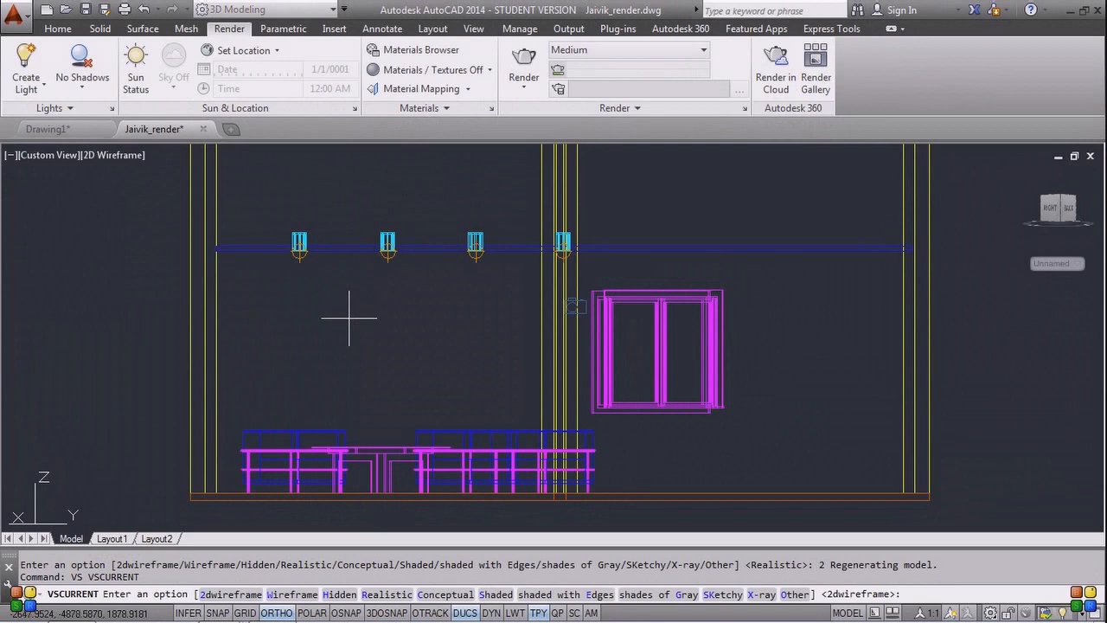
pyautogui.write('r')
pyautogui.press('Return')
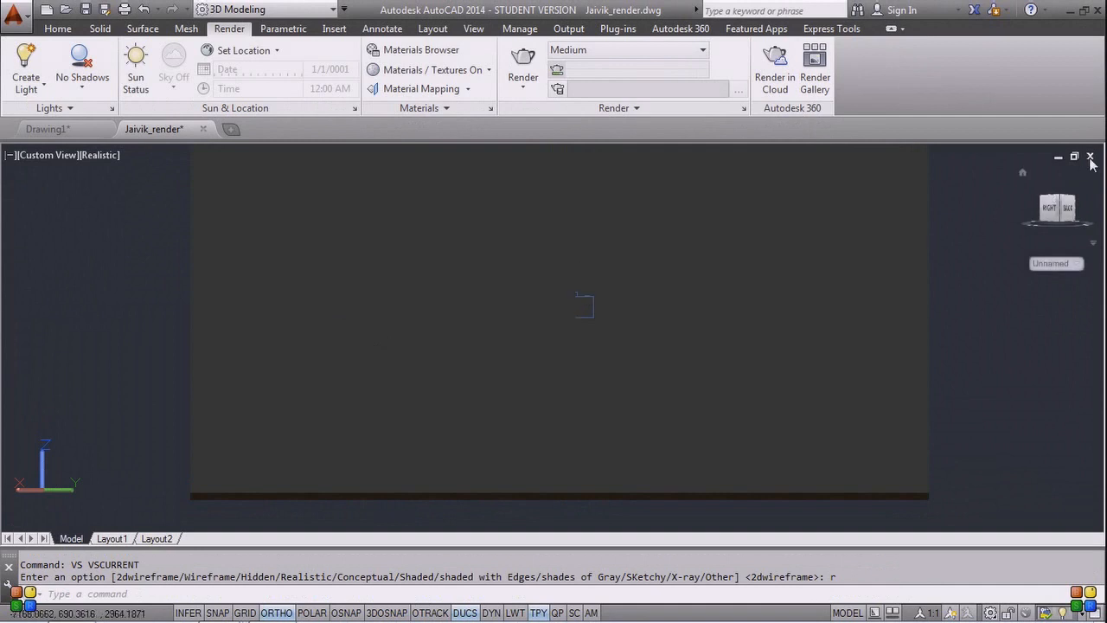
pyautogui.rightClick(1023, 173)
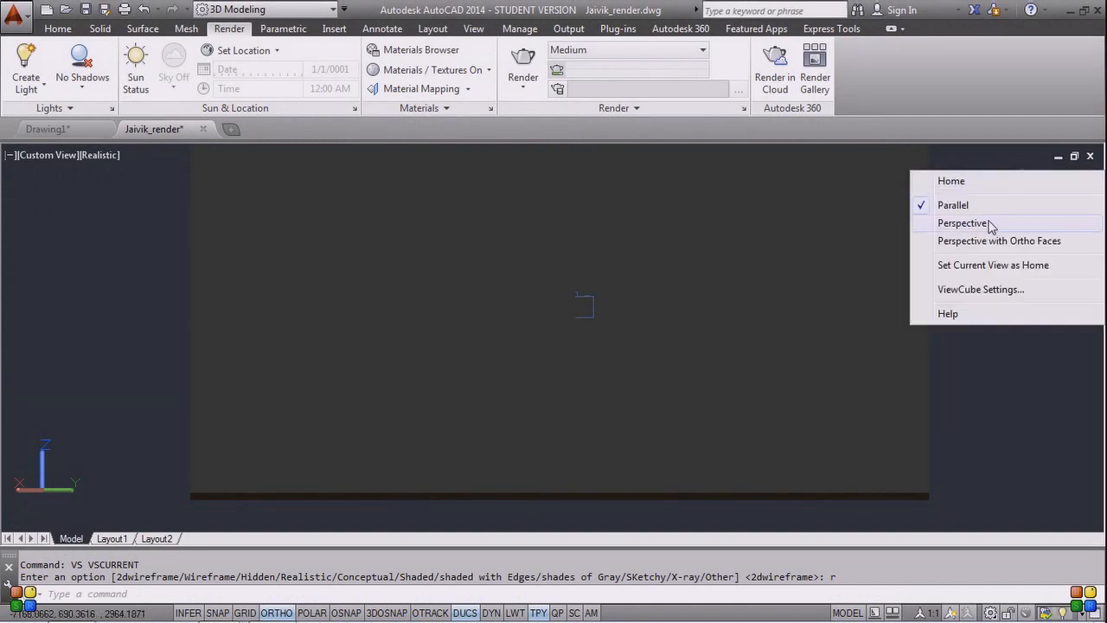
pyautogui.click(962, 224)
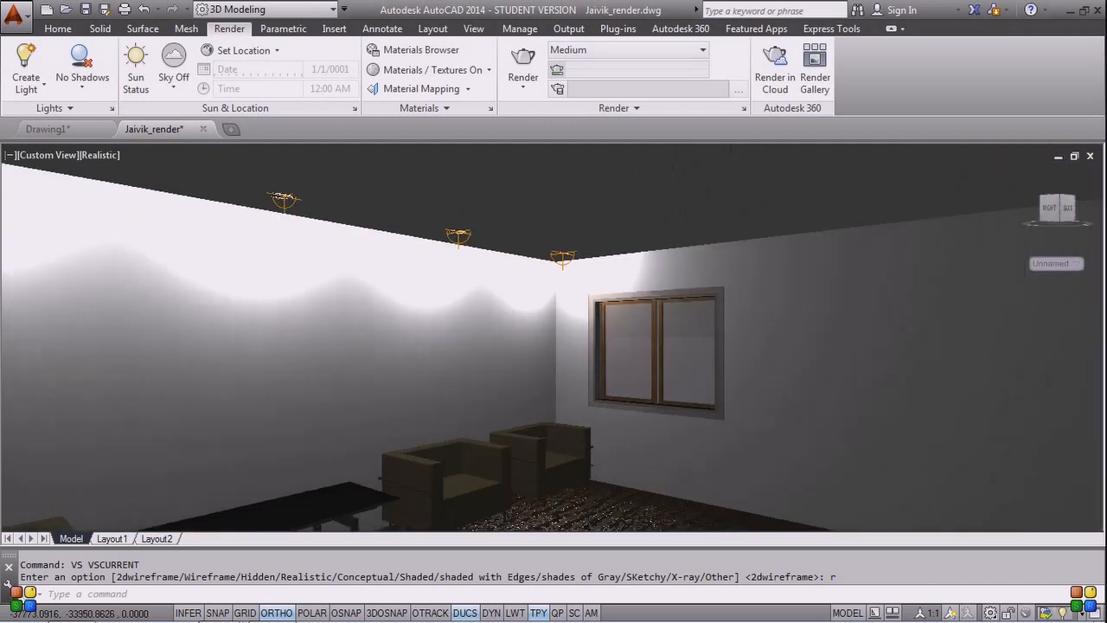
# Frame the window corner and seating area, render the current view with the Medium preset, and close the render window.
pyautogui.keyDown('shift'); pyautogui.moveTo(470, 366); pyautogui.dragTo(512, 221, button='middle'); pyautogui.keyUp('shift')
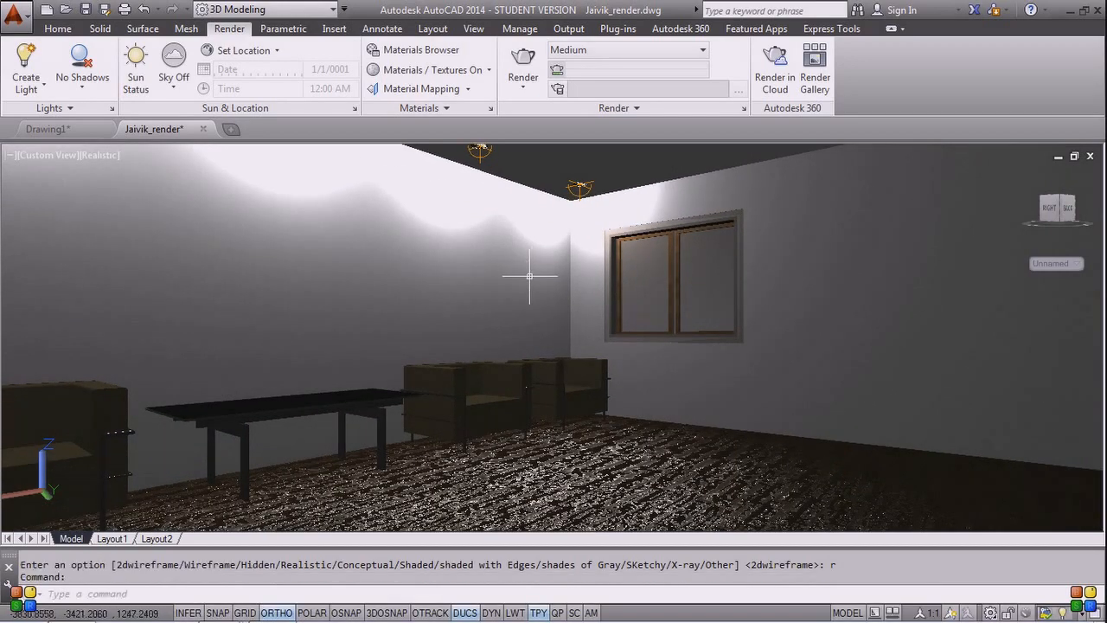
pyautogui.keyDown('shift'); pyautogui.moveTo(675, 361); pyautogui.dragTo(723, 355, button='middle'); pyautogui.keyUp('shift')
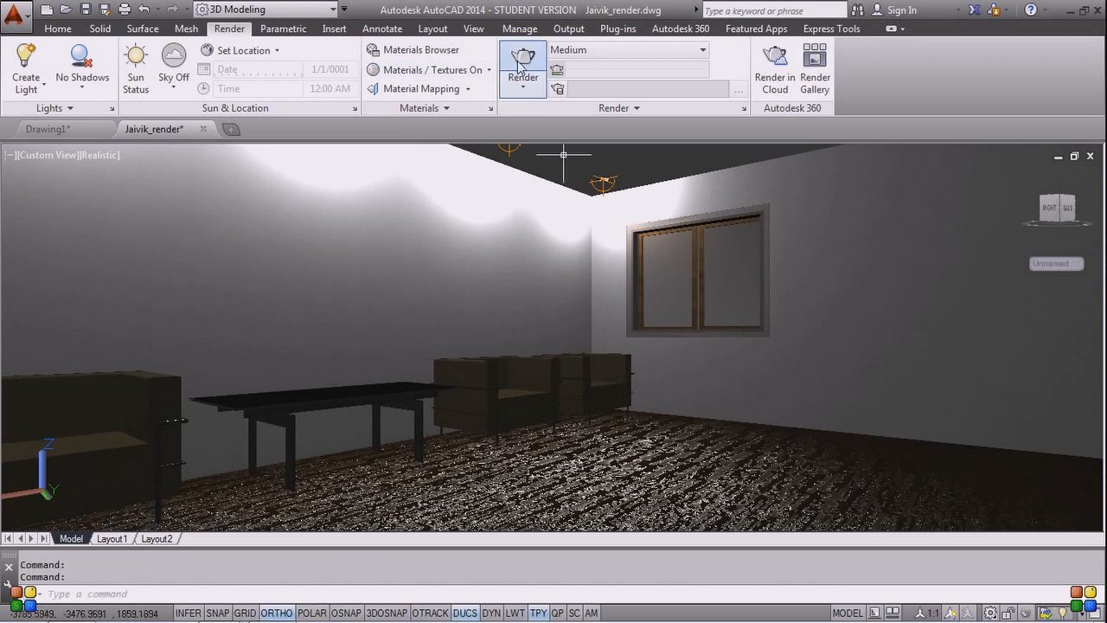
pyautogui.write('REnder')
pyautogui.press('Return')
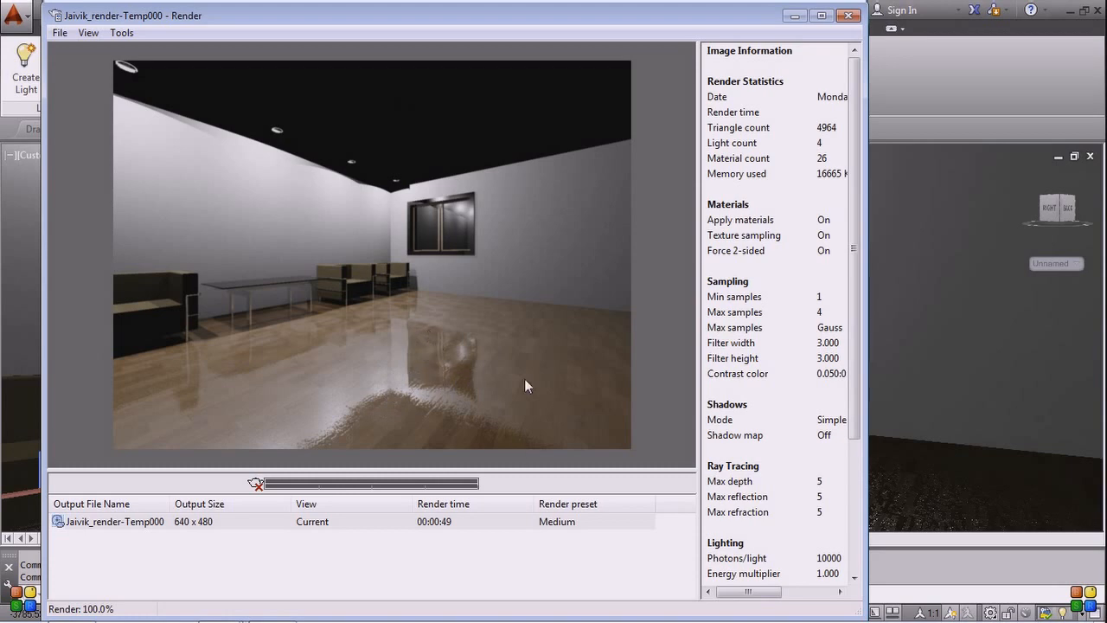
pyautogui.click(849, 16)
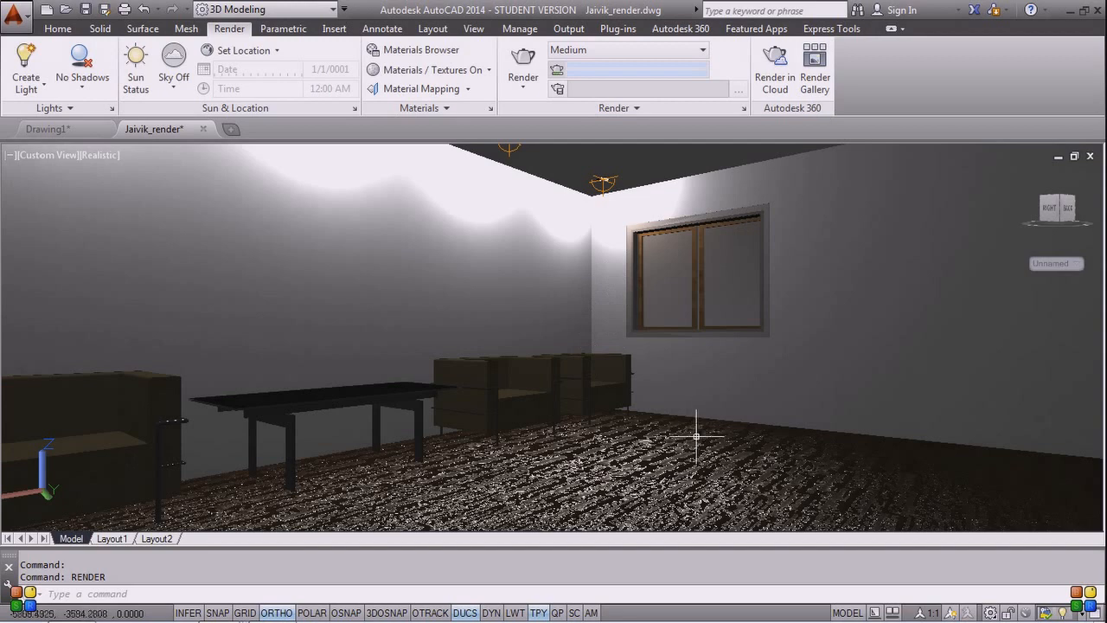
# Open the document material Andiroba - Natural for editing.
pyautogui.write('MA')
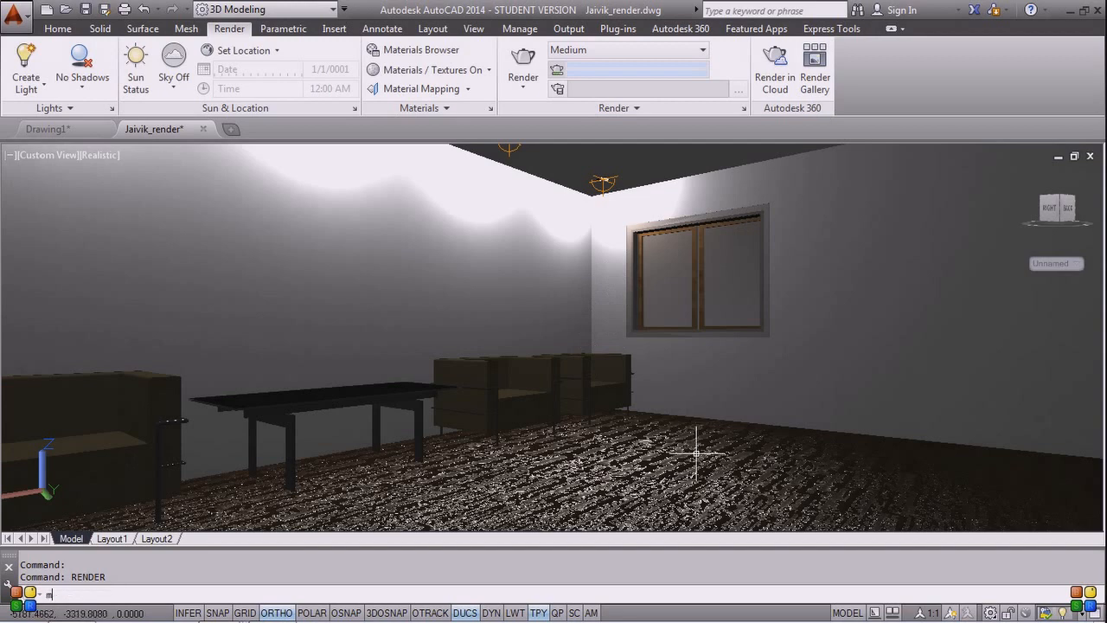
pyautogui.write('T')
pyautogui.press('Return')
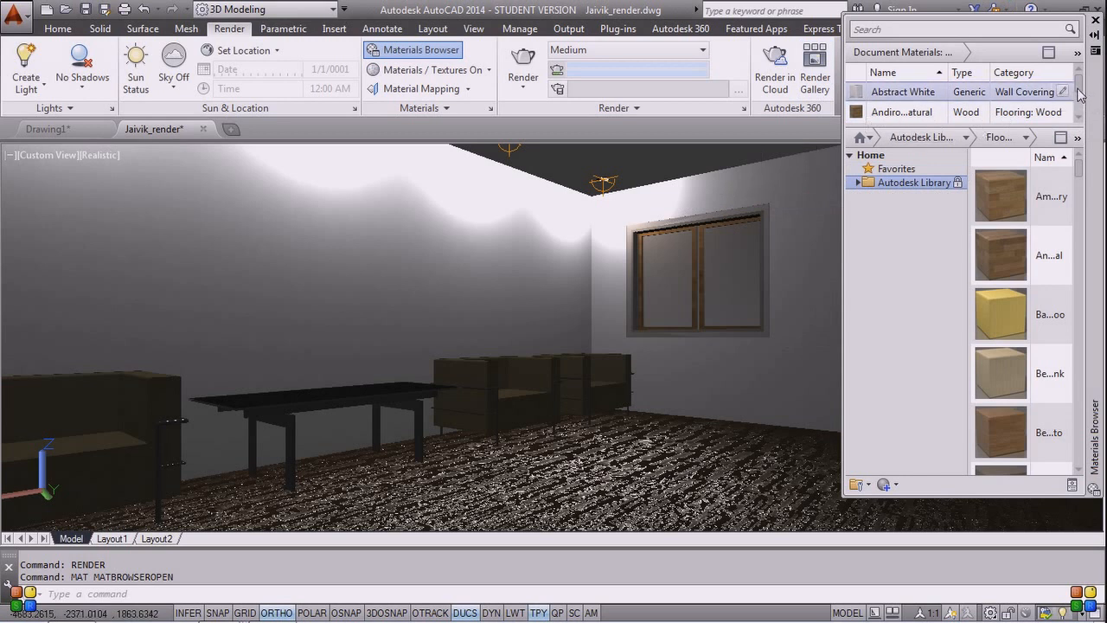
pyautogui.scroll(-1, 943, 106)
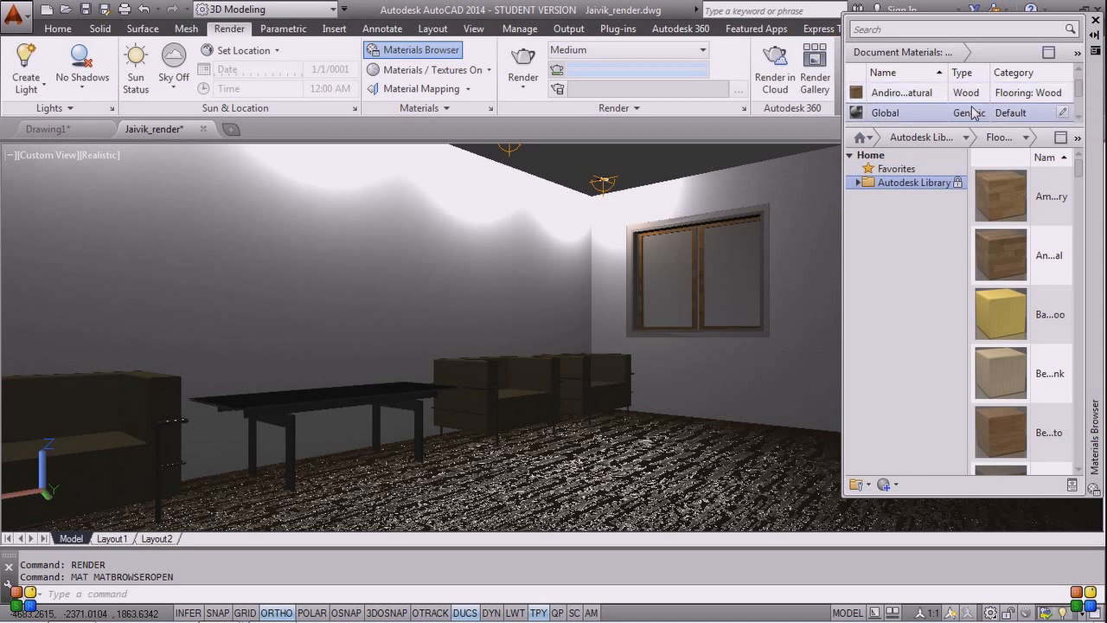
pyautogui.scroll(1, 919, 96)
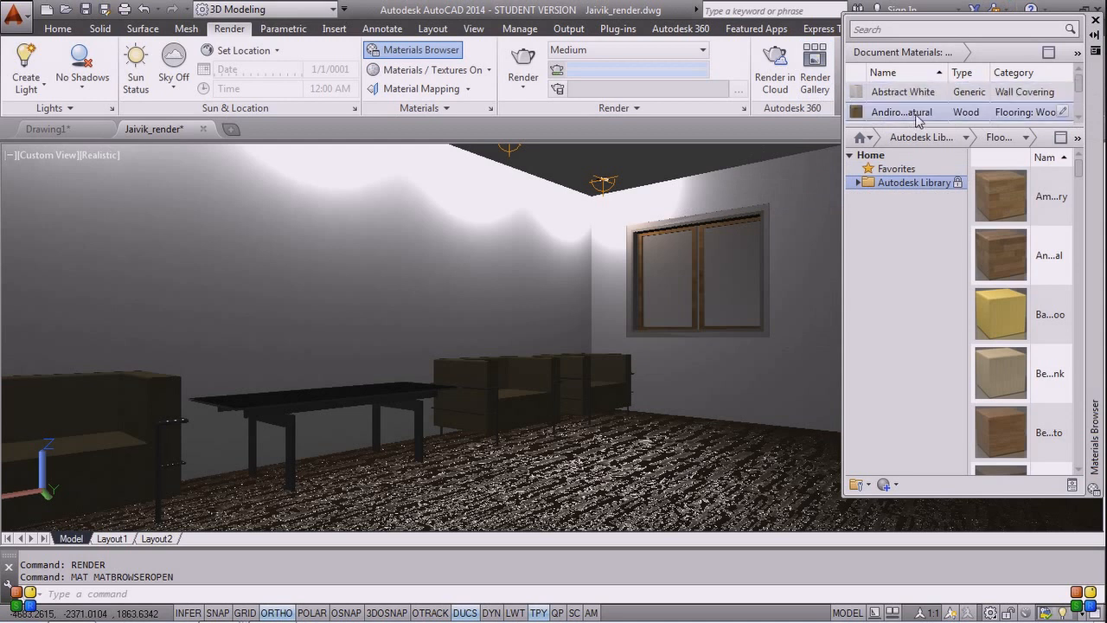
pyautogui.click(917, 114)
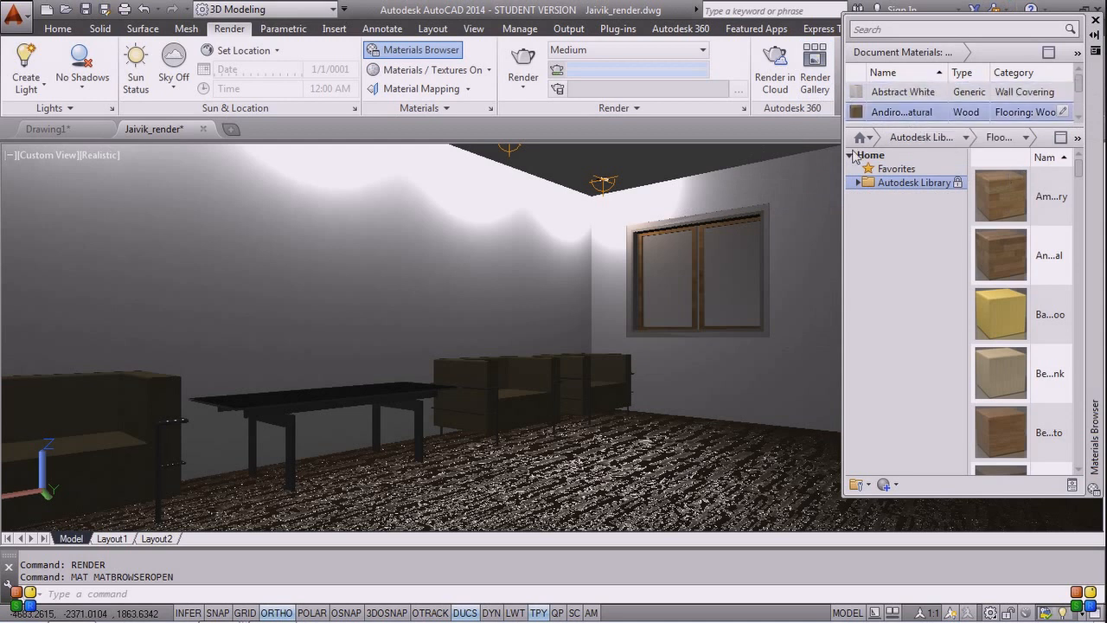
pyautogui.doubleClick(874, 112)
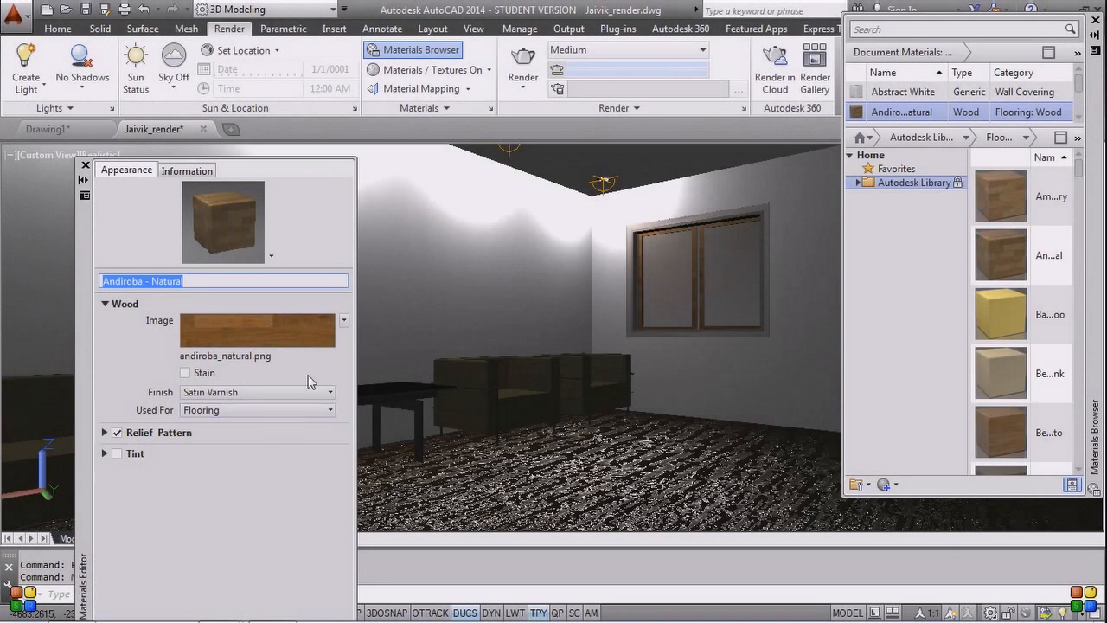
# Edit the wood image andiroba_natural.png of the flooring material and set its brightness to 43.
pyautogui.click(344, 323)
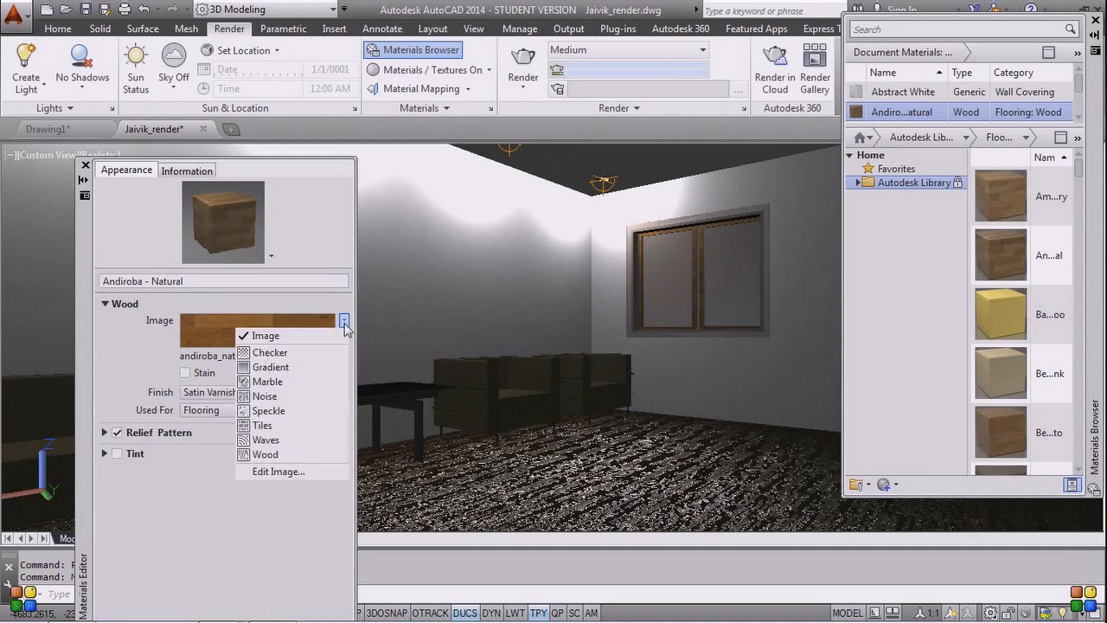
pyautogui.click(307, 473)
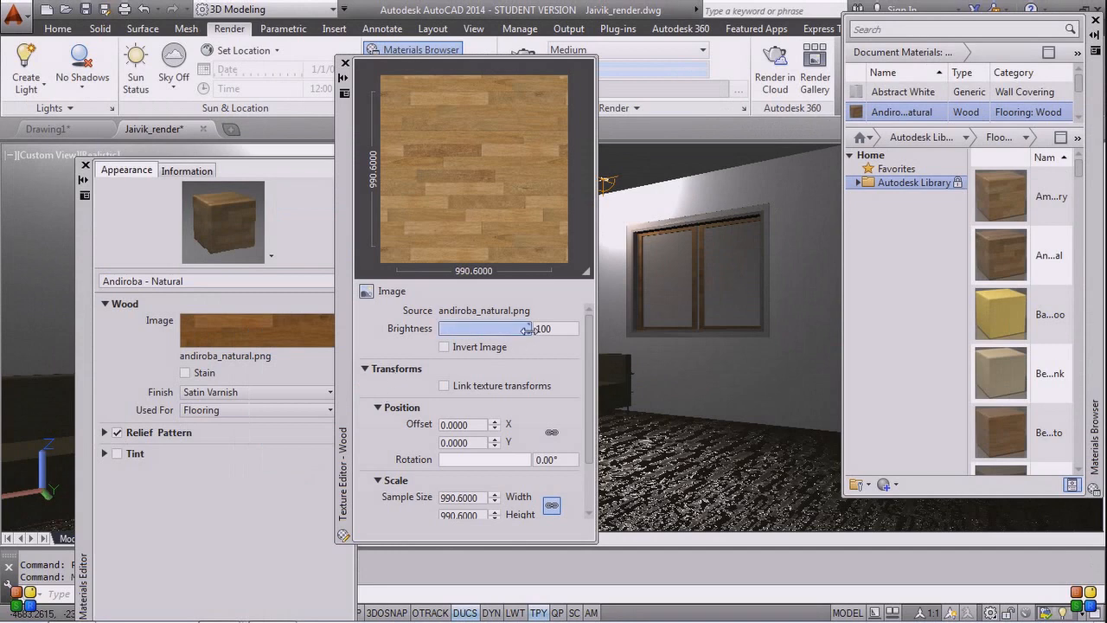
pyautogui.moveTo(527, 331); pyautogui.dragTo(480, 334)
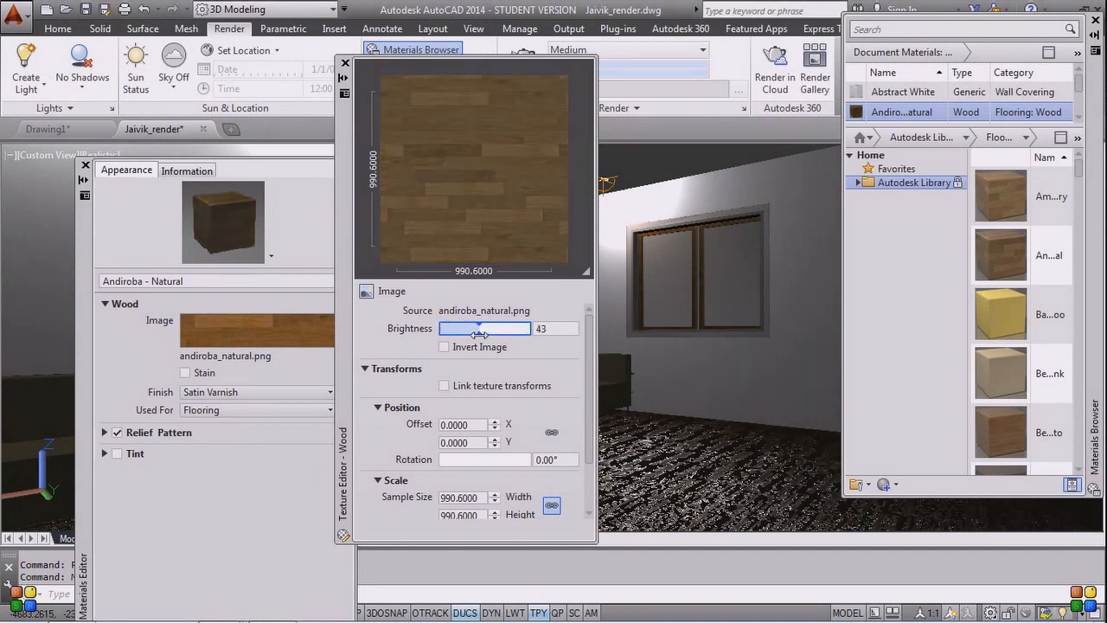
# Set the brightness of the flooring material's wood image to 50.
pyautogui.doubleClick(545, 330)
pyautogui.write('50')
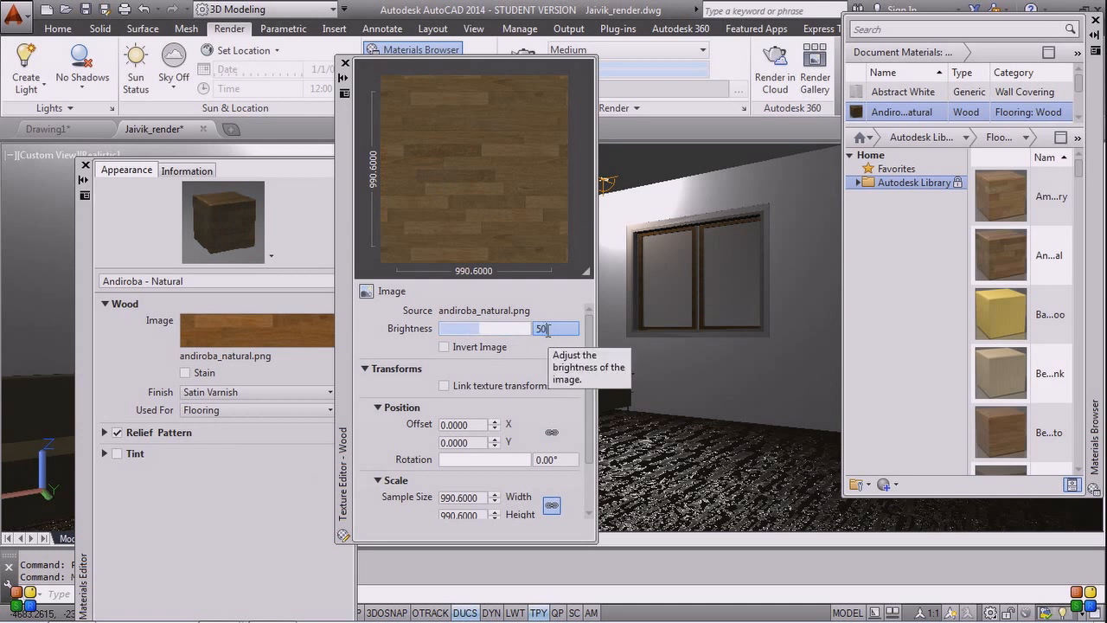
pyautogui.press('Return')
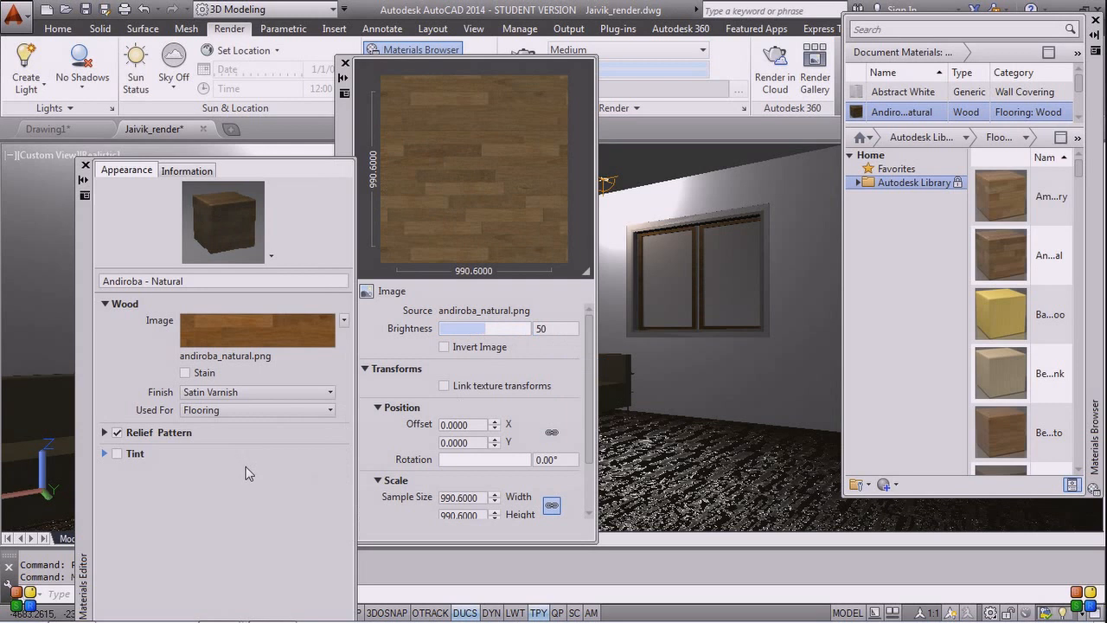
# Turn the flooring material's relief pattern off and back on, and close the material editor and browser.
pyautogui.click(117, 434)
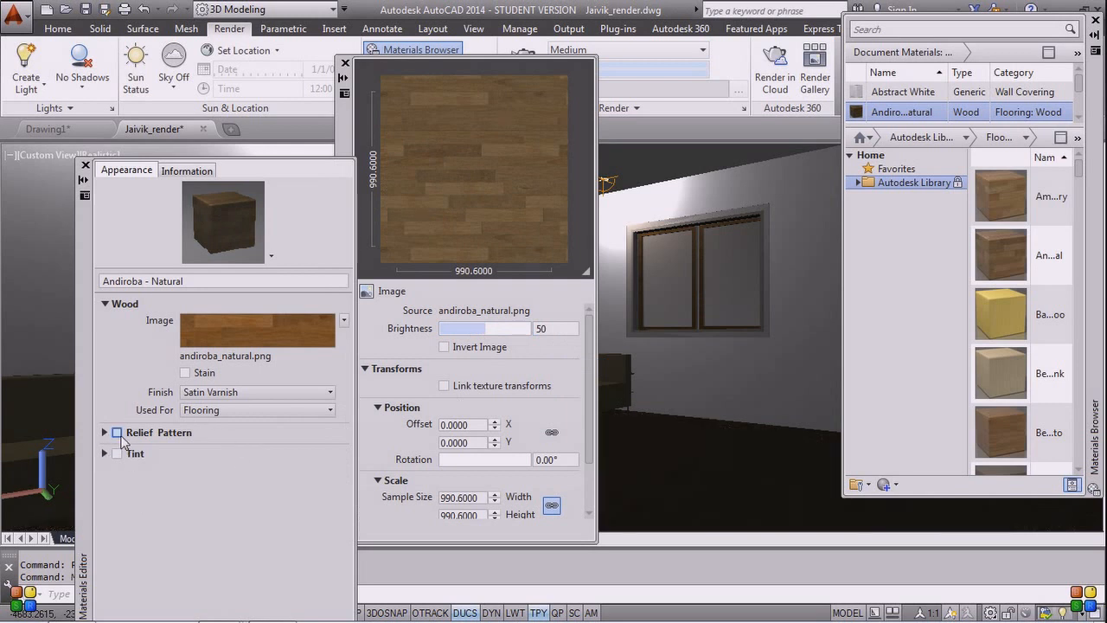
pyautogui.click(117, 433)
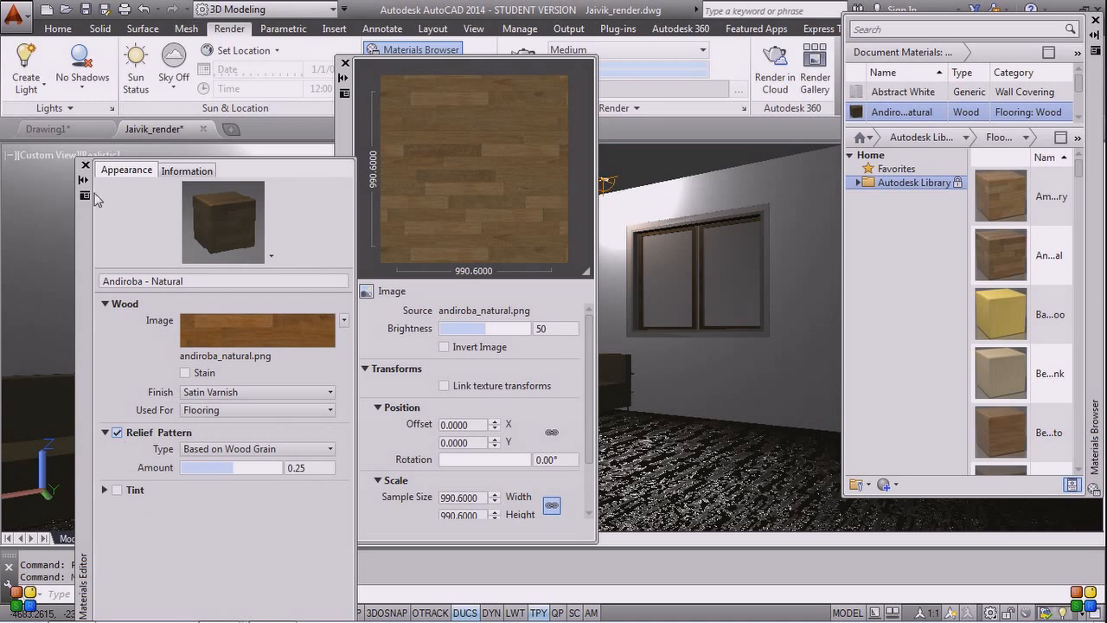
pyautogui.click(86, 166)
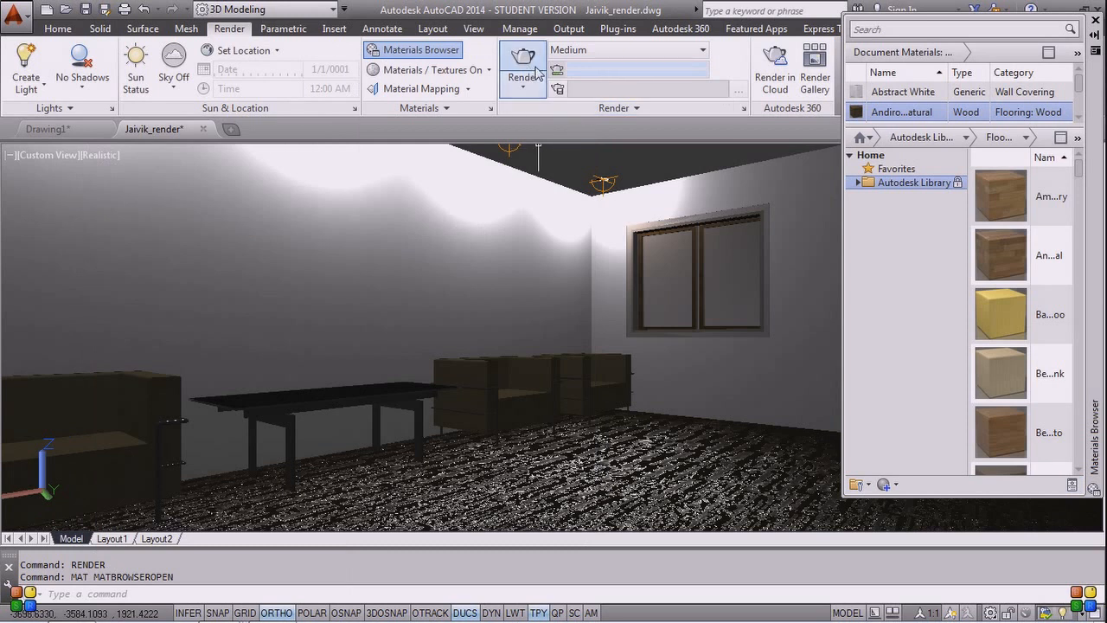
pyautogui.click(1096, 19)
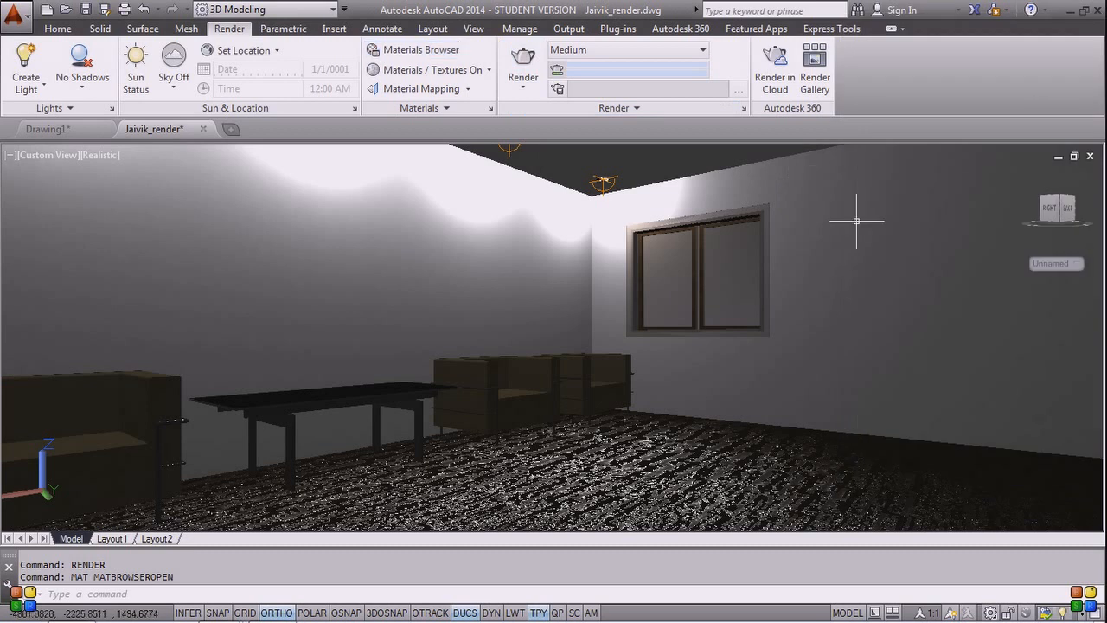
# Create a weblight in the room with 3D object snap on, using m2p with the floor's 3D center as first point.
pyautogui.click(41, 89)
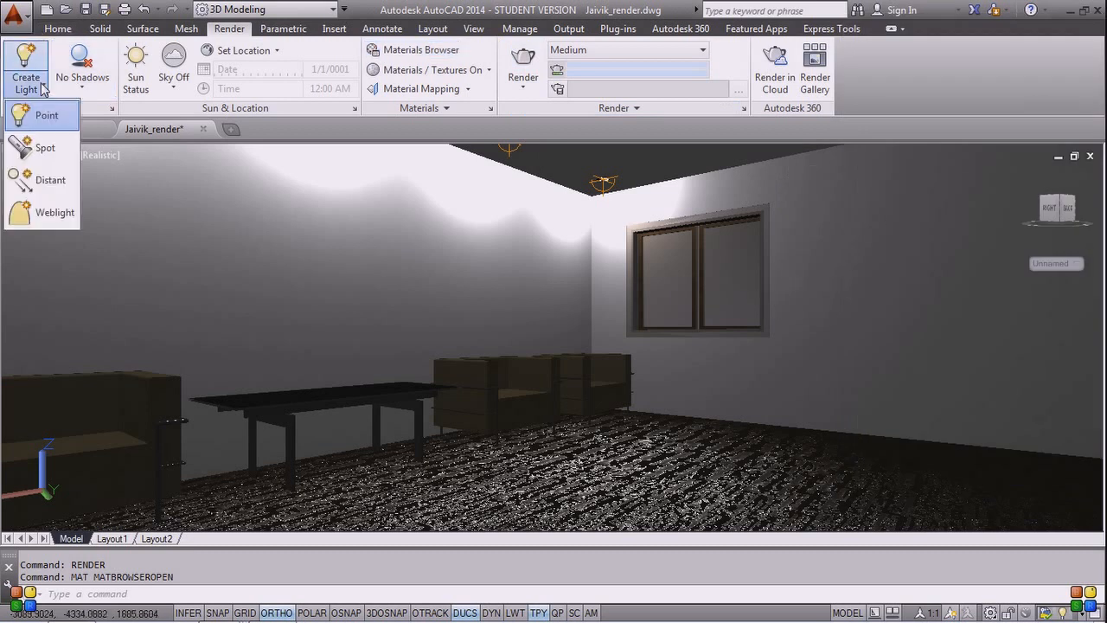
pyautogui.click(48, 215)
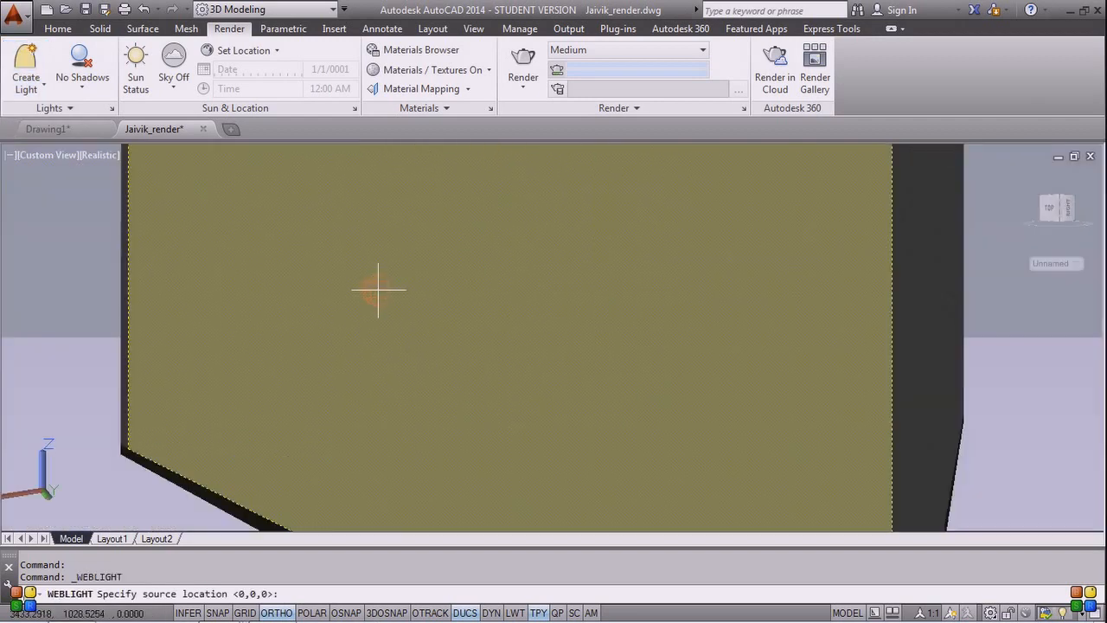
pyautogui.scroll(-5, 561, 358)
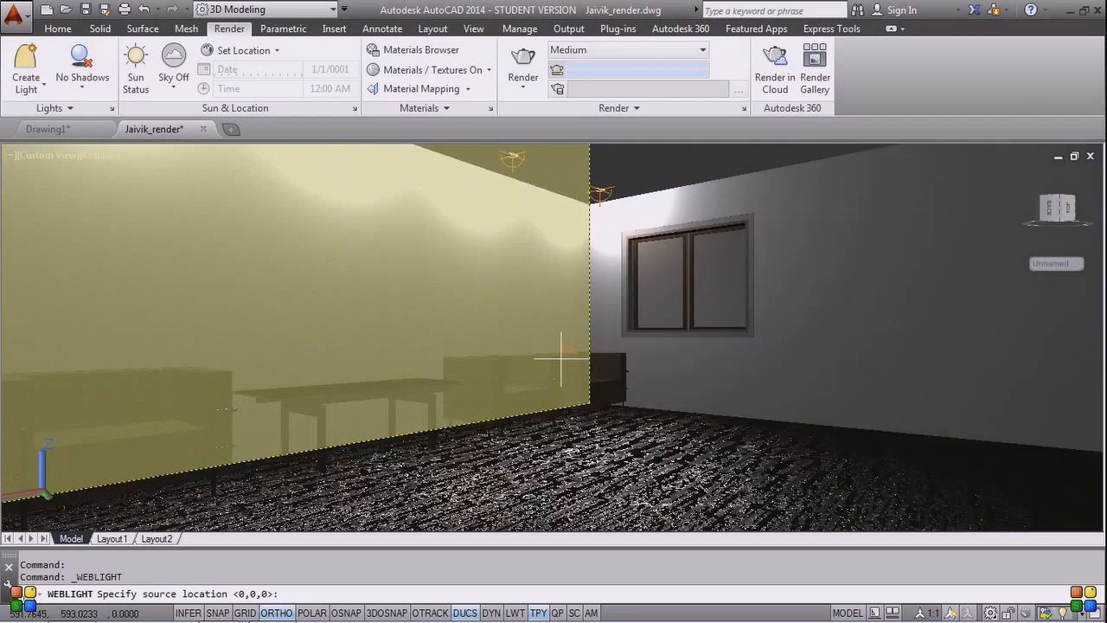
pyautogui.scroll(5, 563, 363)
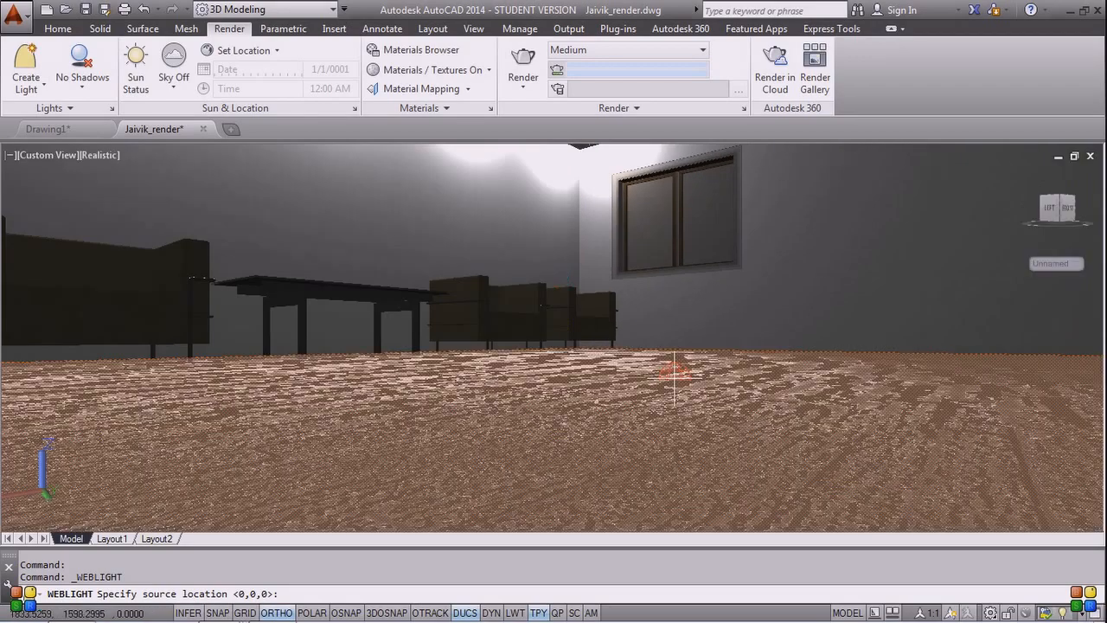
pyautogui.keyDown('shift'); pyautogui.moveTo(707, 415); pyautogui.dragTo(658, 466, button='middle'); pyautogui.keyUp('shift')
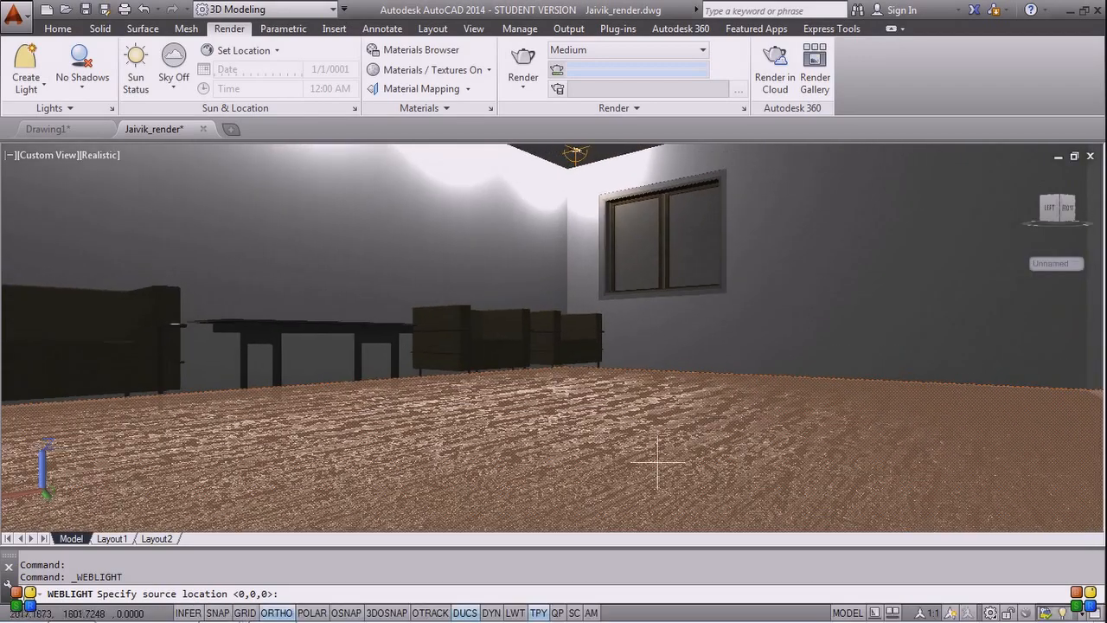
pyautogui.click(399, 611)
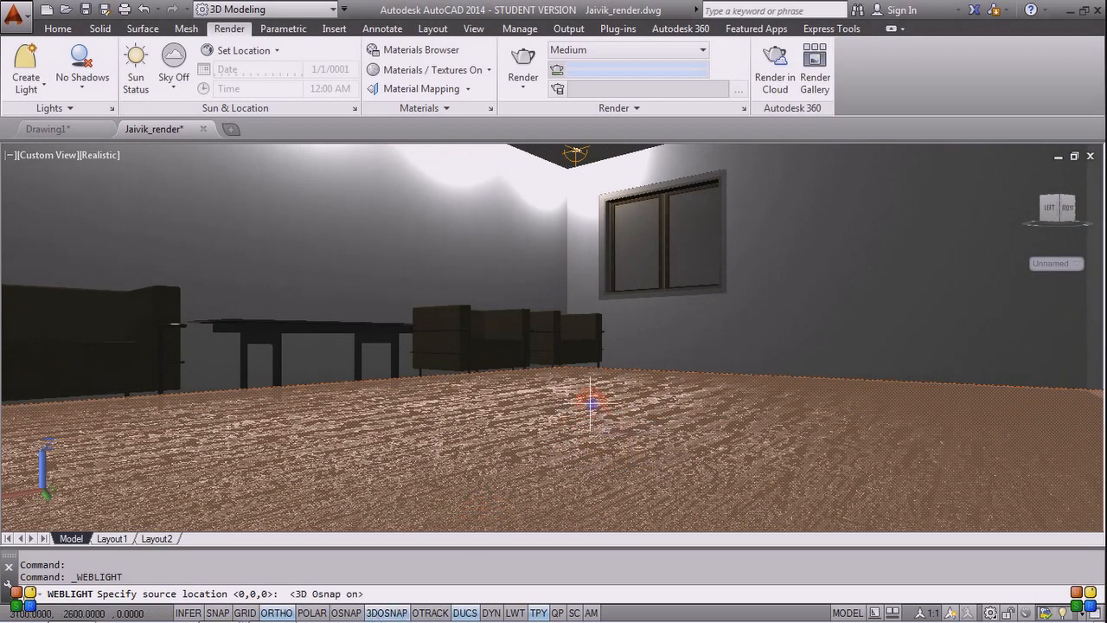
pyautogui.write('m2p')
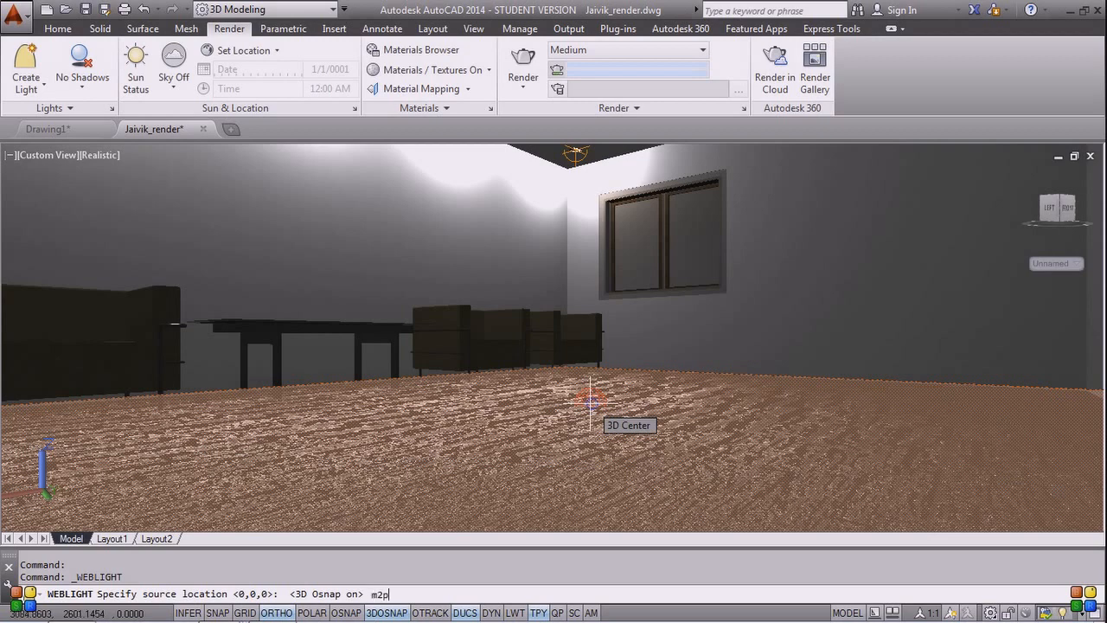
pyautogui.press('Return')
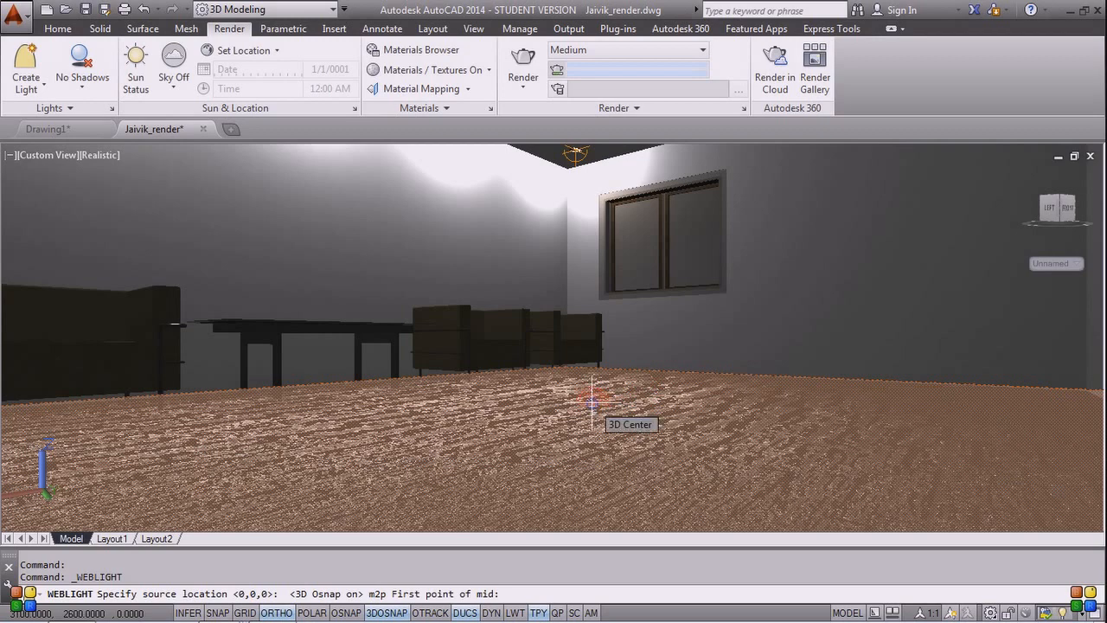
pyautogui.click(592, 399)
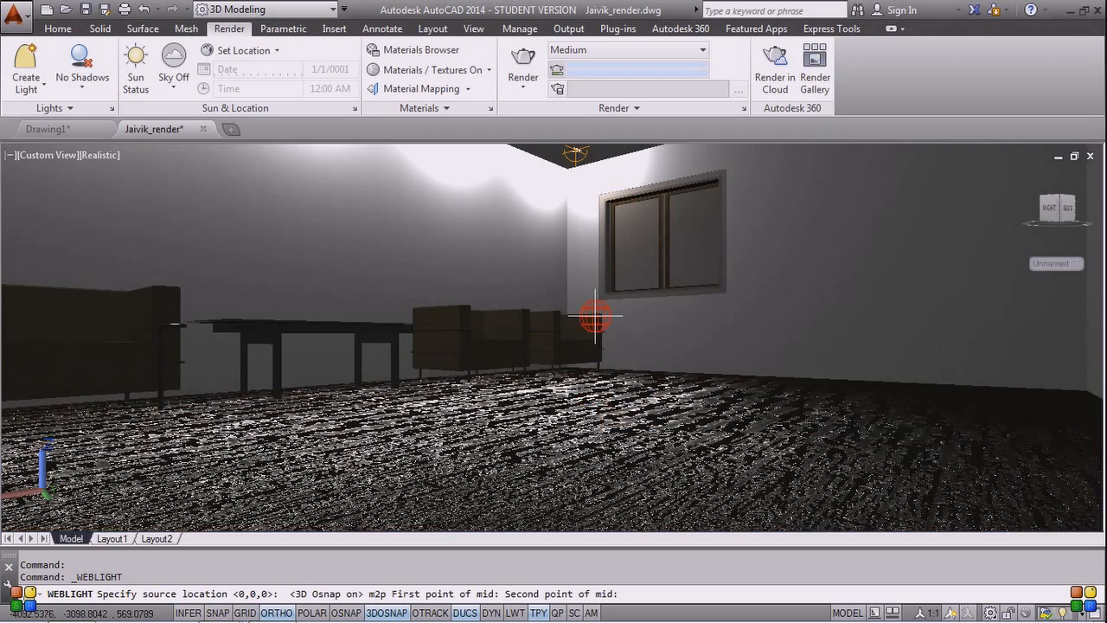
pyautogui.keyDown('shift'); pyautogui.moveTo(596, 316); pyautogui.dragTo(617, 445, button='middle'); pyautogui.keyUp('shift')
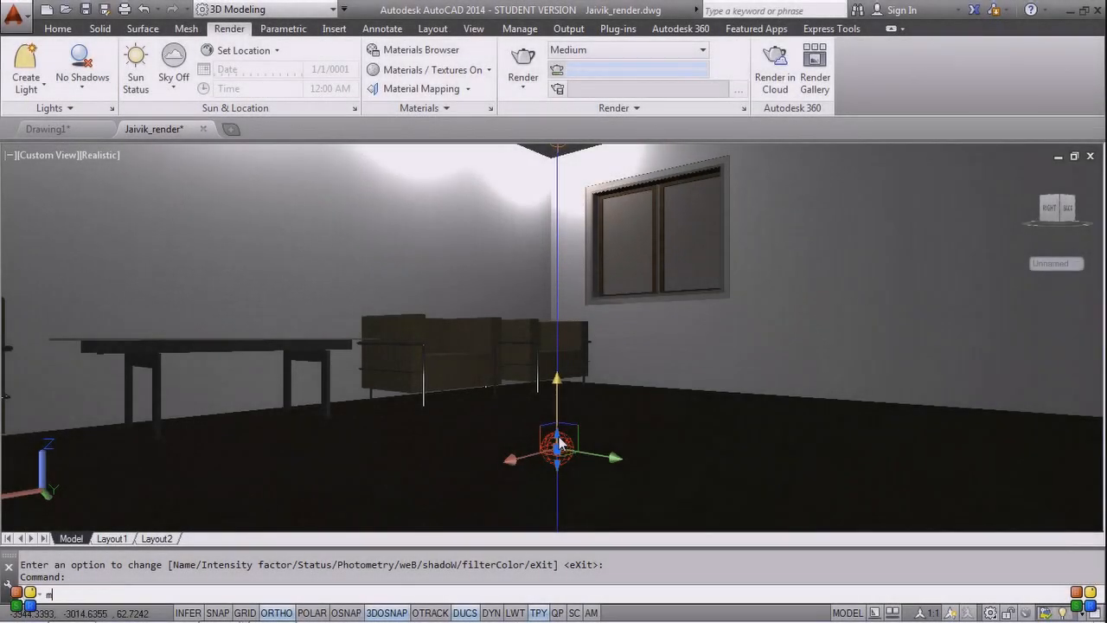
pyautogui.write('M')
pyautogui.press('Return')
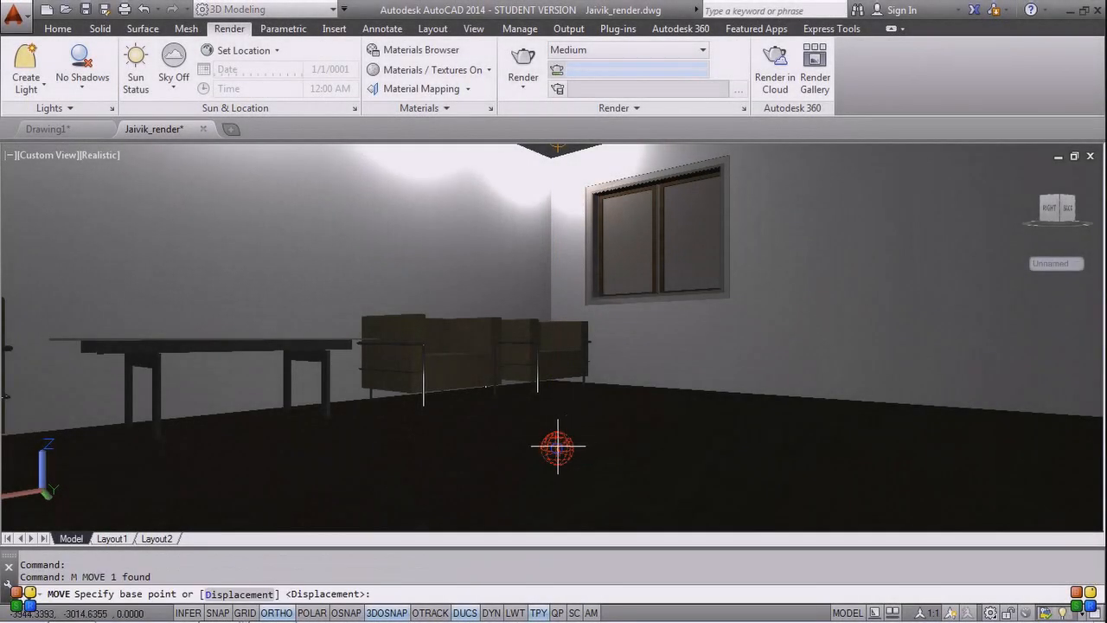
pyautogui.click(558, 446)
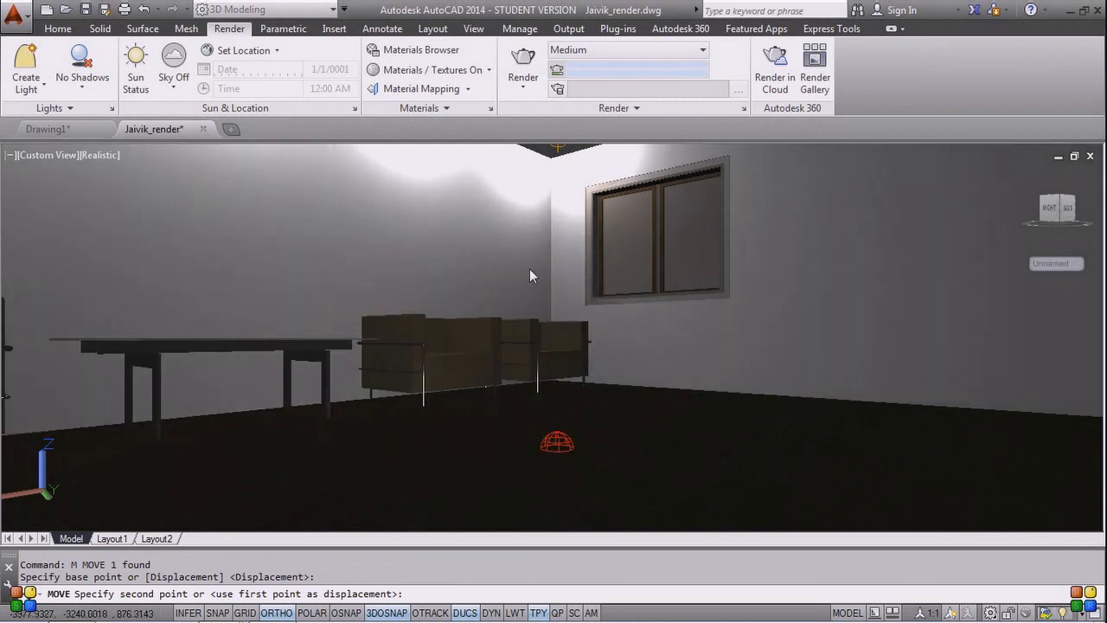
pyautogui.press('Escape')
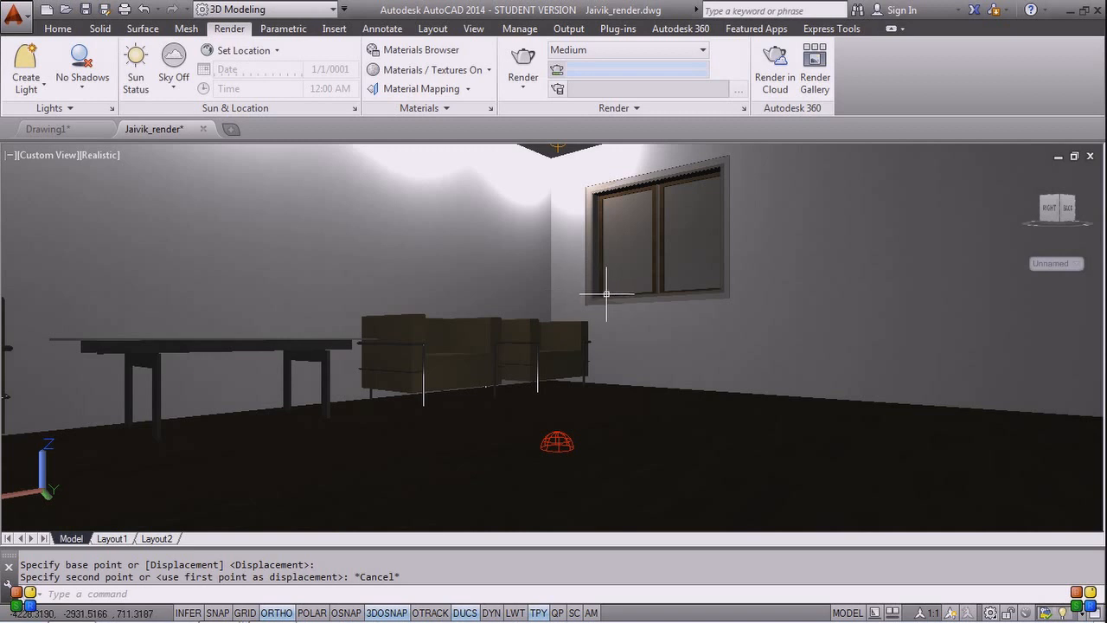
# Move the weblight up to the midpoint (m2p) between its position at the floor's center and the ceiling's center.
pyautogui.scroll(-2, 610, 298)
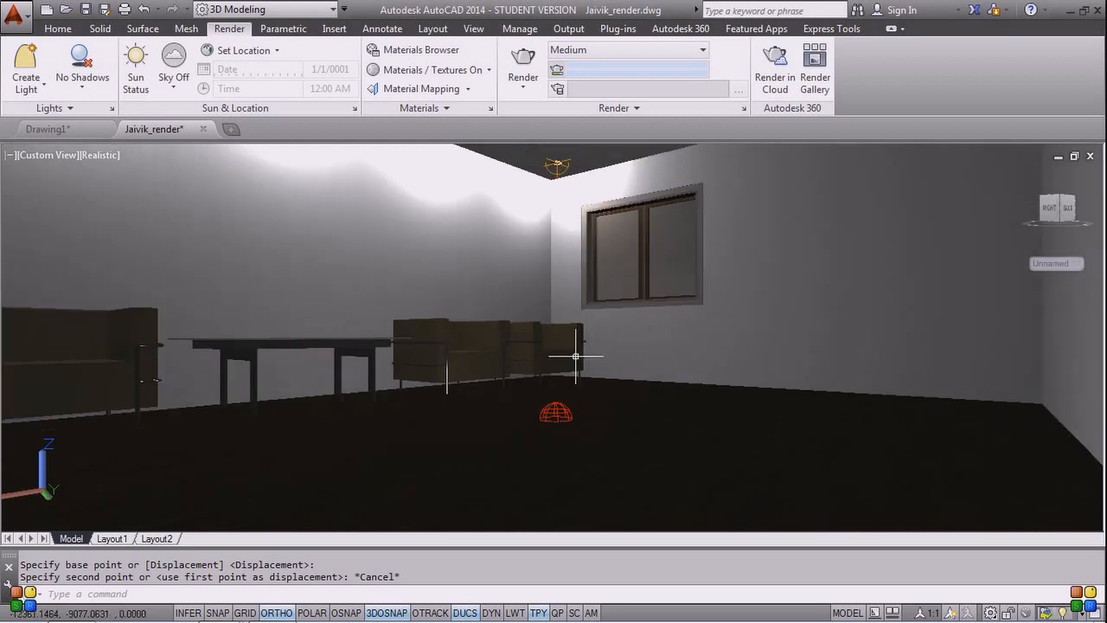
pyautogui.moveTo(646, 496); pyautogui.dragTo(659, 507, button='middle')
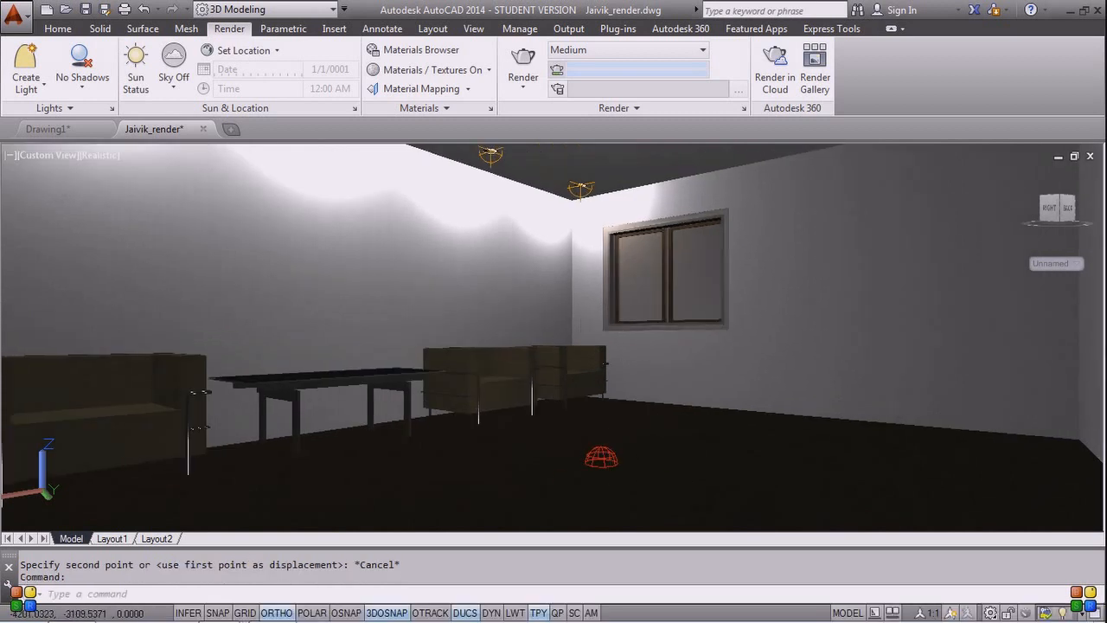
pyautogui.click(601, 457)
pyautogui.write('m')
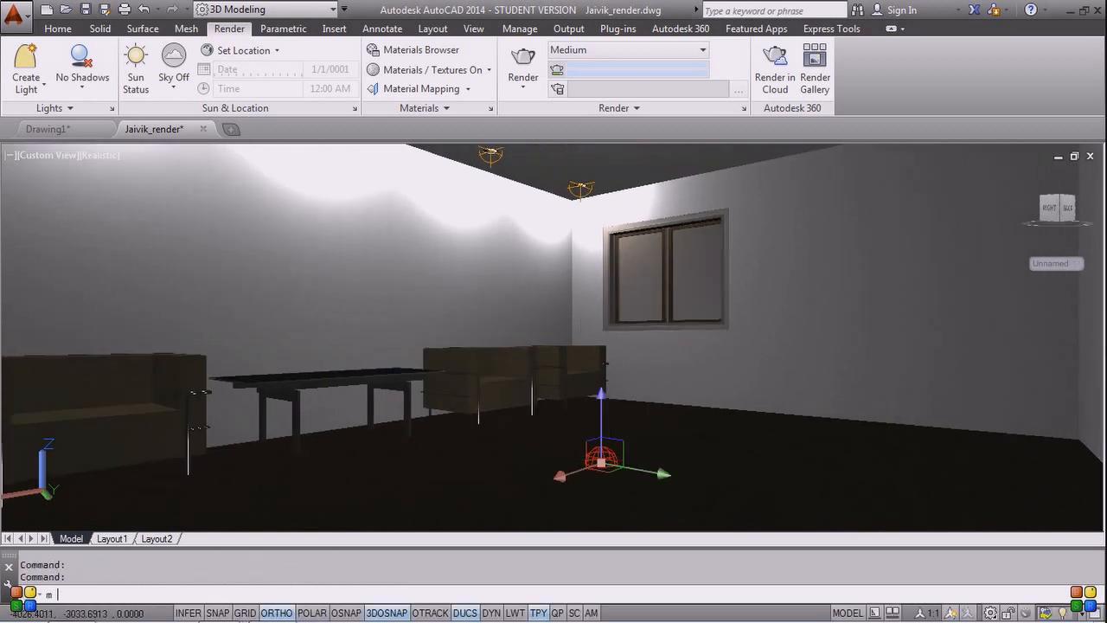
pyautogui.press('Return')
pyautogui.click(597, 460)
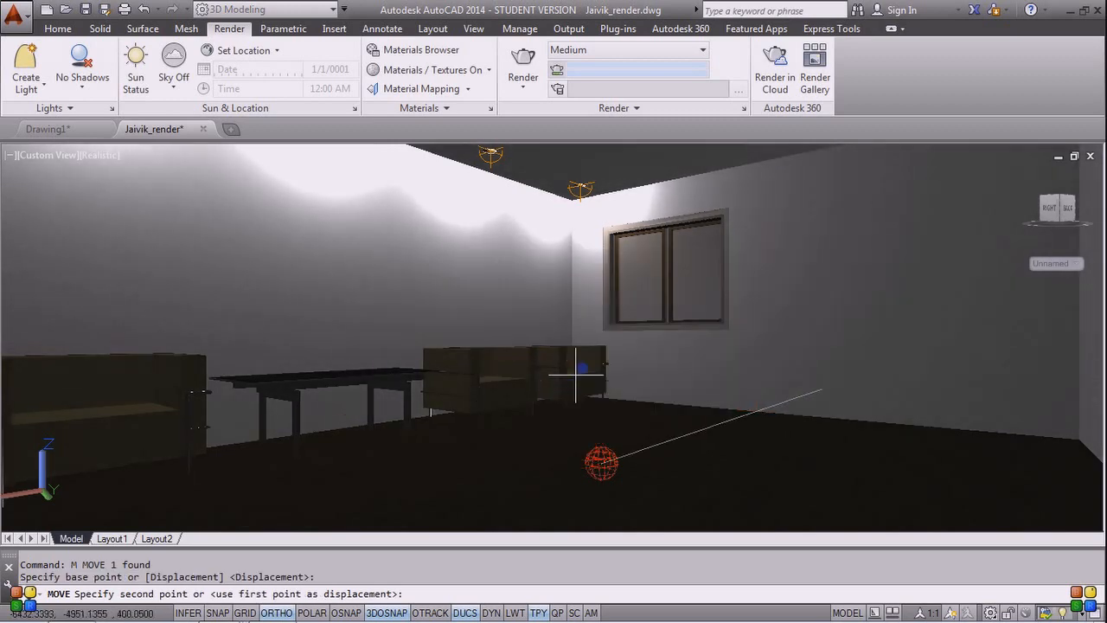
pyautogui.write('m2p')
pyautogui.press('Return')
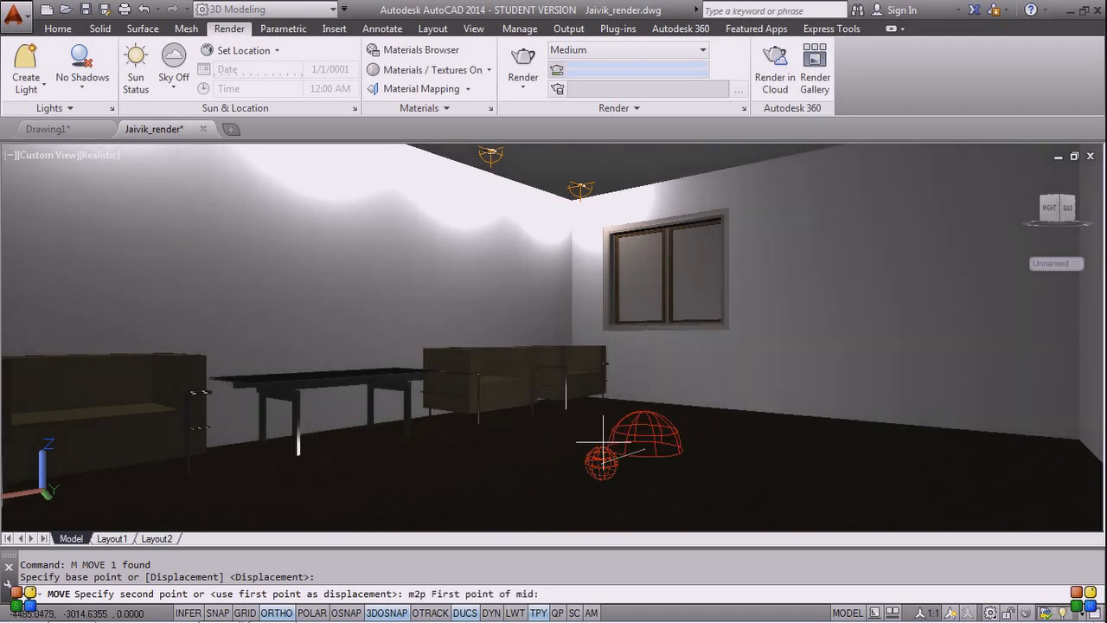
pyautogui.click(601, 463)
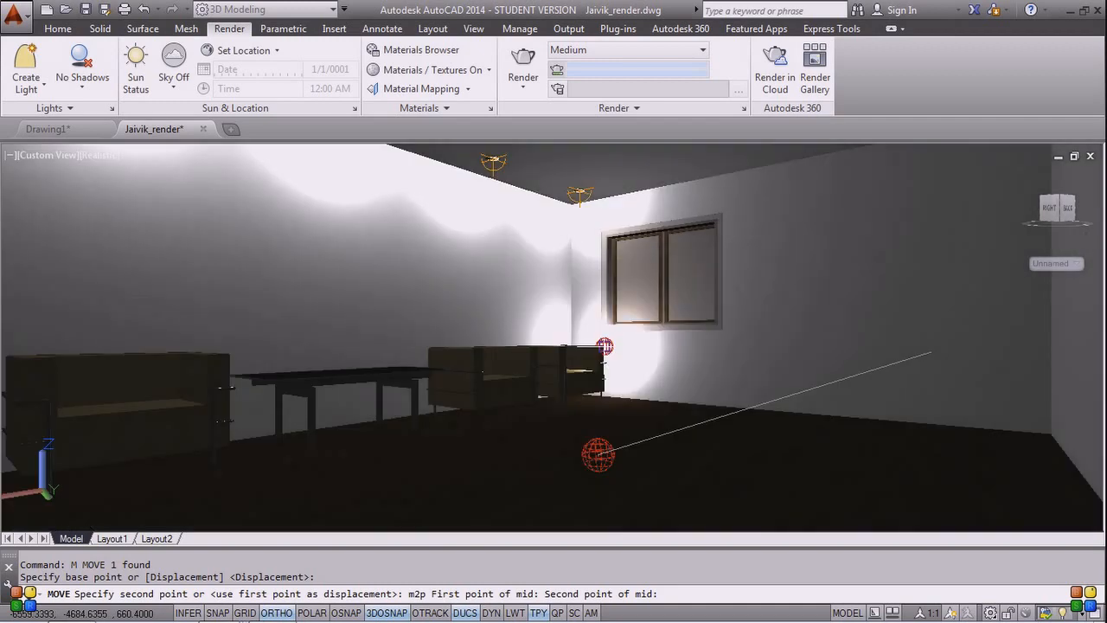
pyautogui.moveTo(620, 161); pyautogui.dragTo(619, 260, button='middle')
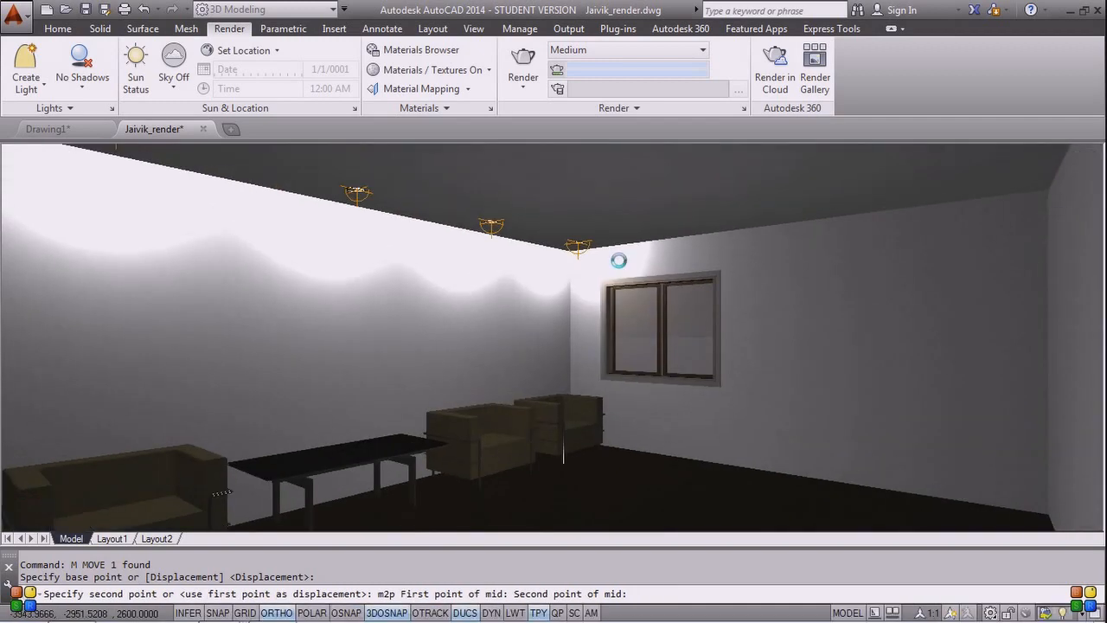
pyautogui.moveTo(605, 171); pyautogui.dragTo(607, 237, button='middle')
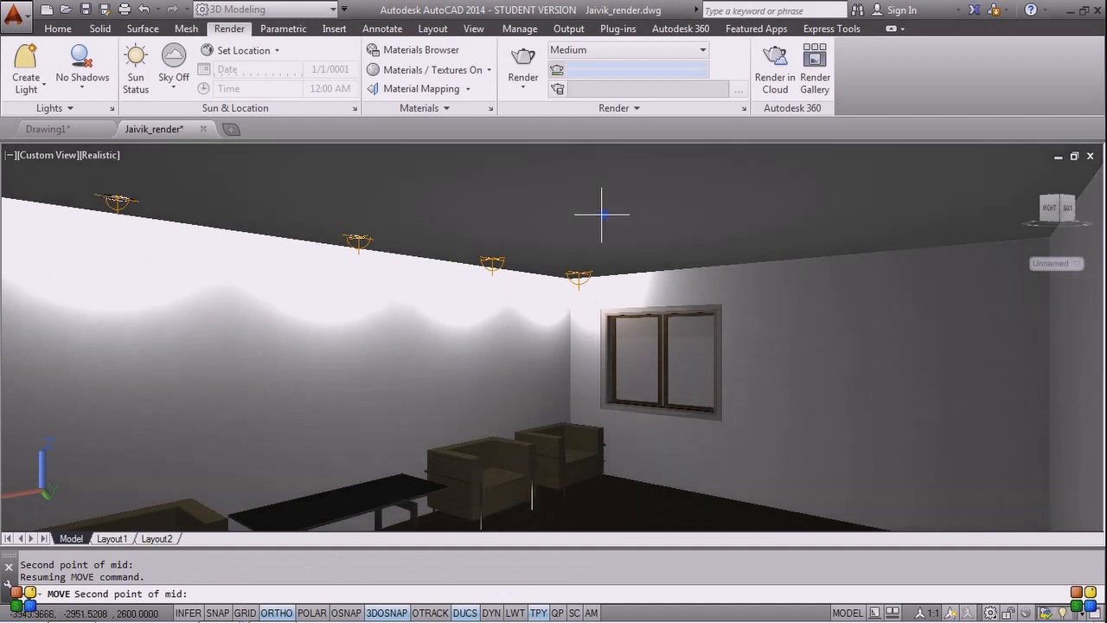
pyautogui.click(601, 214)
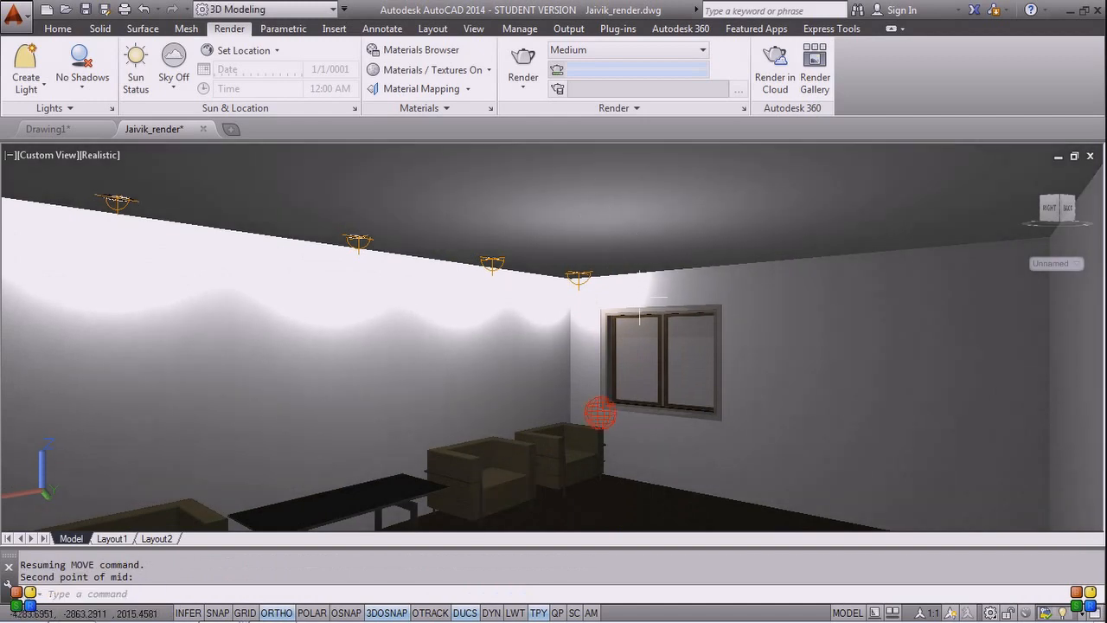
# Create another weblight at the midpoint (m2p) between the 3D centers of two opposite walls, keeping the default target and options.
pyautogui.moveTo(700, 398)
pyautogui.mouseDown(button='middle')
pyautogui.moveTo(700, 321)
pyautogui.moveTo(732, 312)
pyautogui.moveTo(702, 328)
pyautogui.mouseUp(button='middle')
pyautogui.scroll(-1, 702, 328)
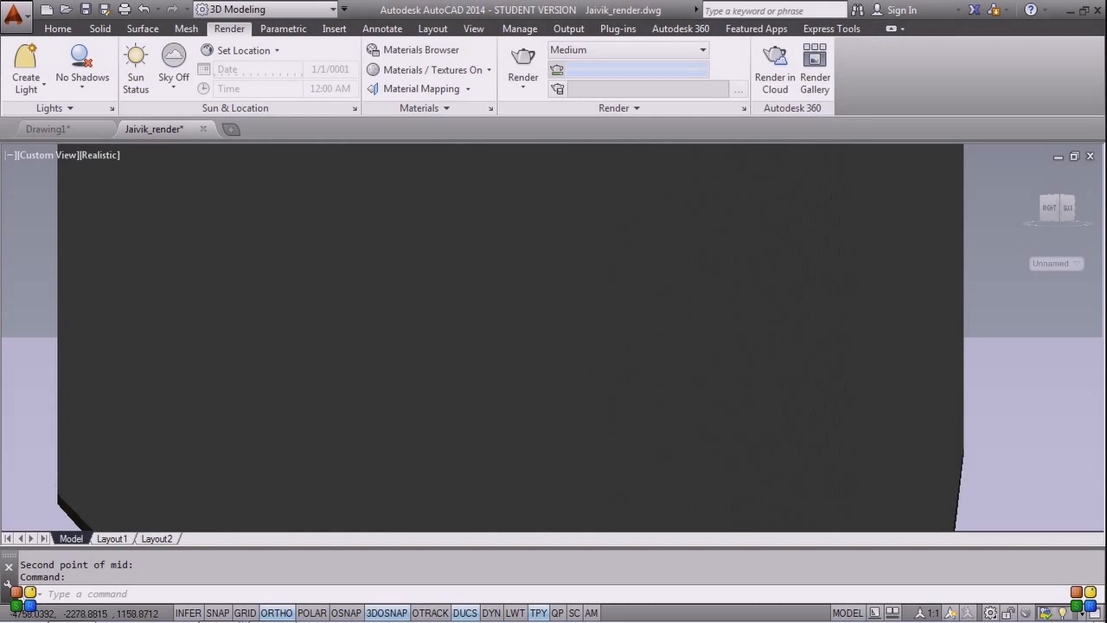
pyautogui.scroll(2, 702, 335)
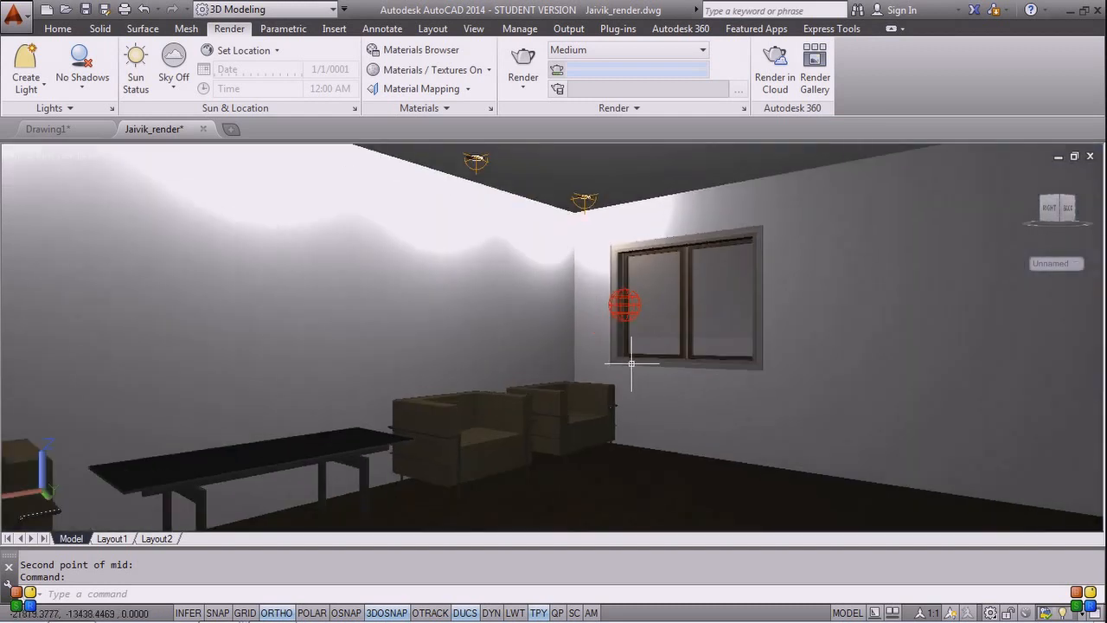
pyautogui.click(38, 86)
pyautogui.click(45, 212)
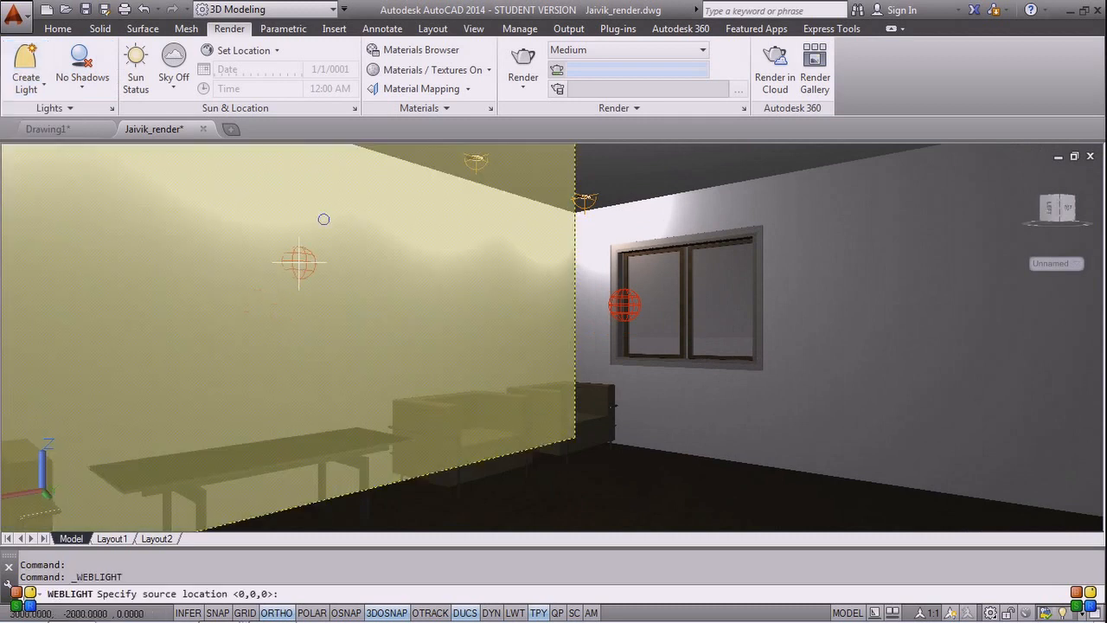
pyautogui.write('m2')
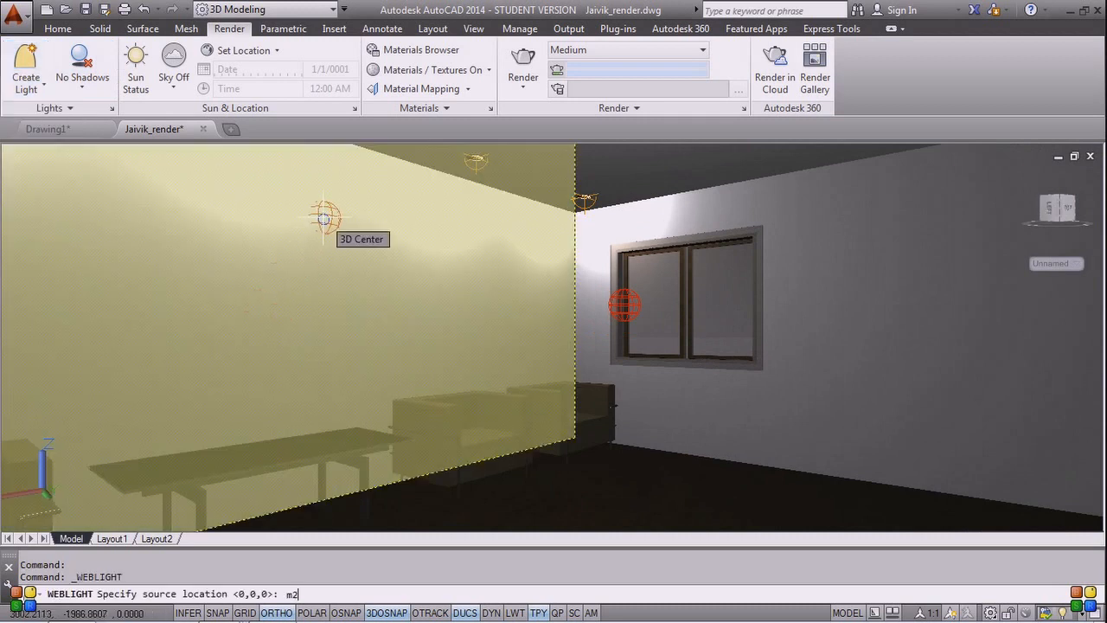
pyautogui.write('p')
pyautogui.press('Return')
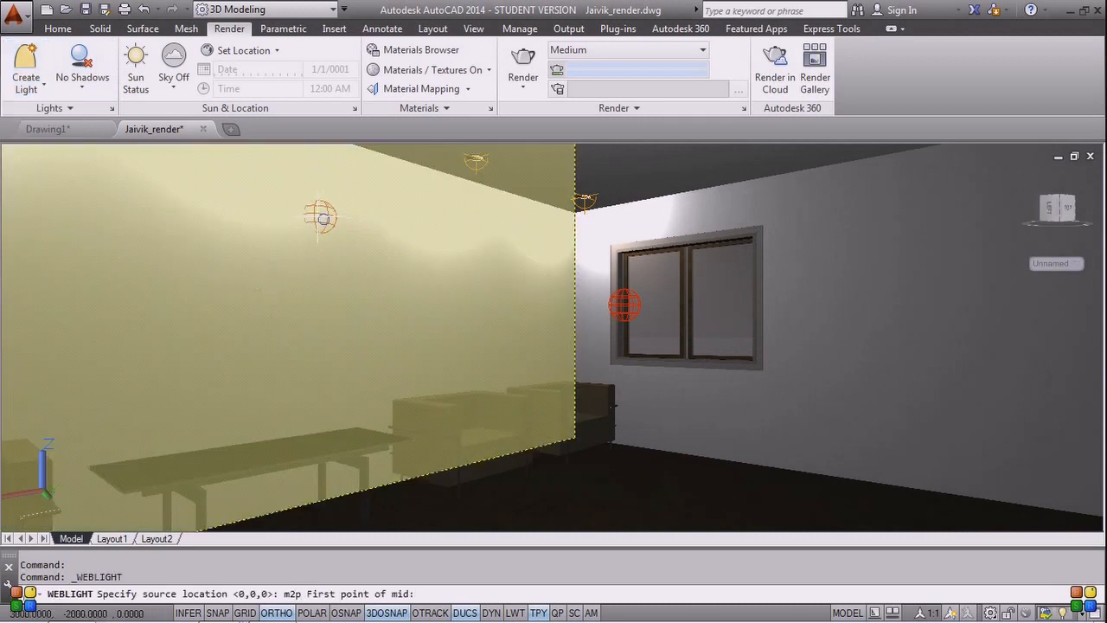
pyautogui.click(324, 219)
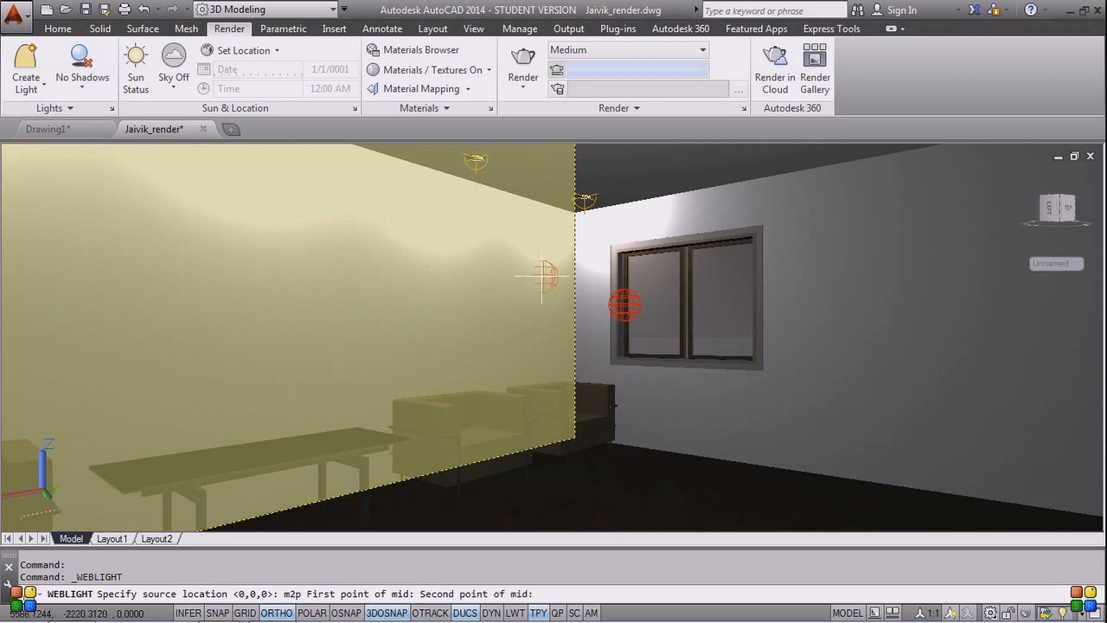
pyautogui.scroll(-1, 554, 278)
pyautogui.scroll(5, 614, 303)
pyautogui.scroll(-1, 610, 302)
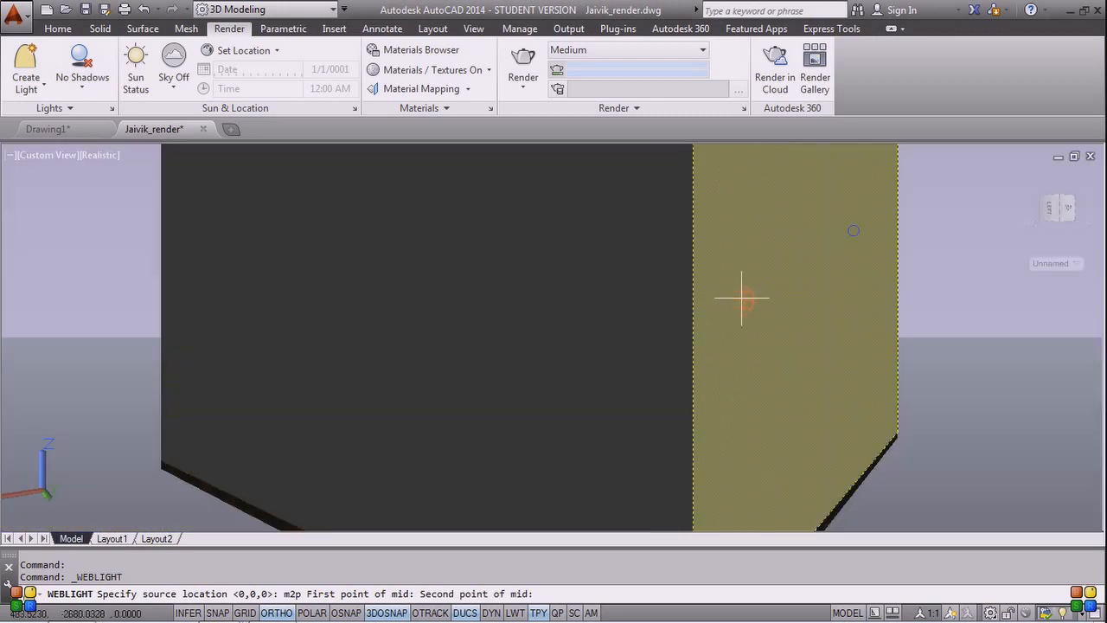
pyautogui.click(854, 229)
pyautogui.click(846, 237)
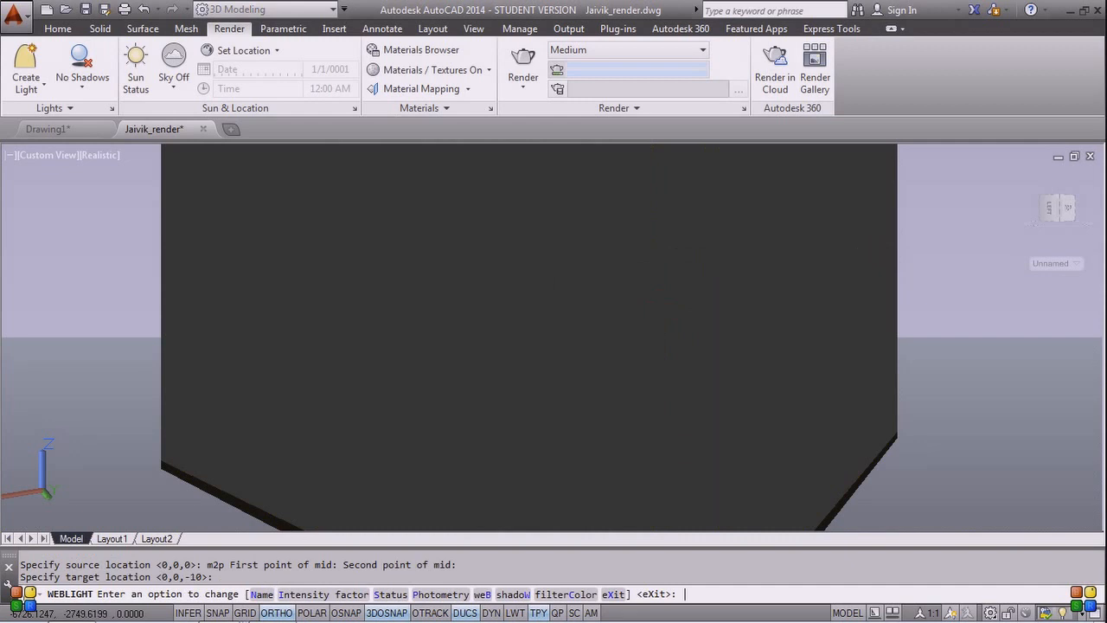
pyautogui.press('Return')
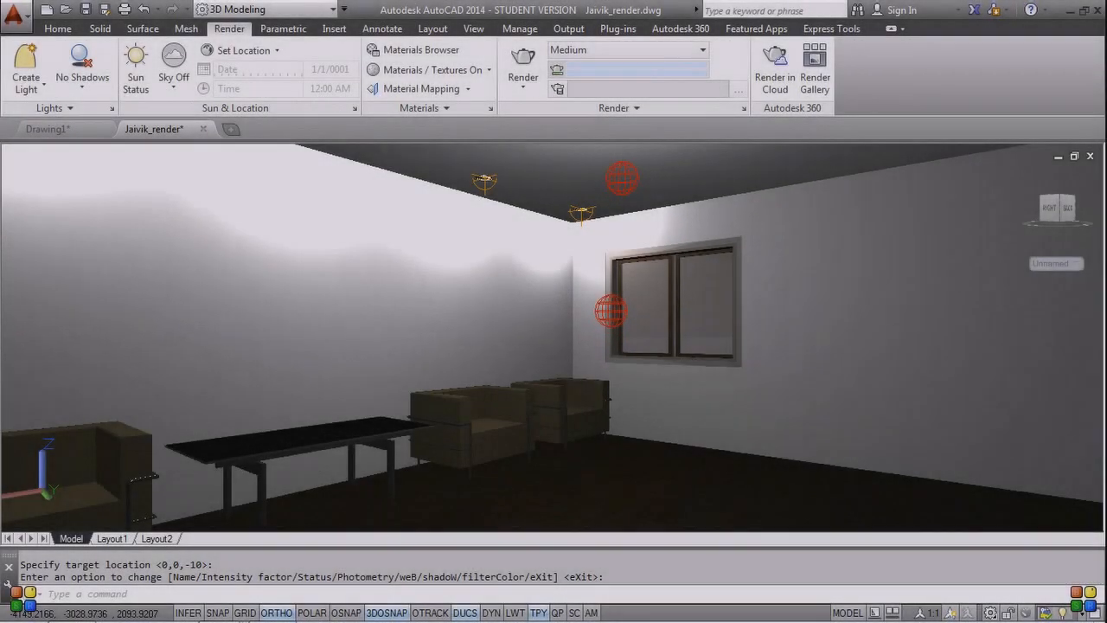
pyautogui.click(622, 177)
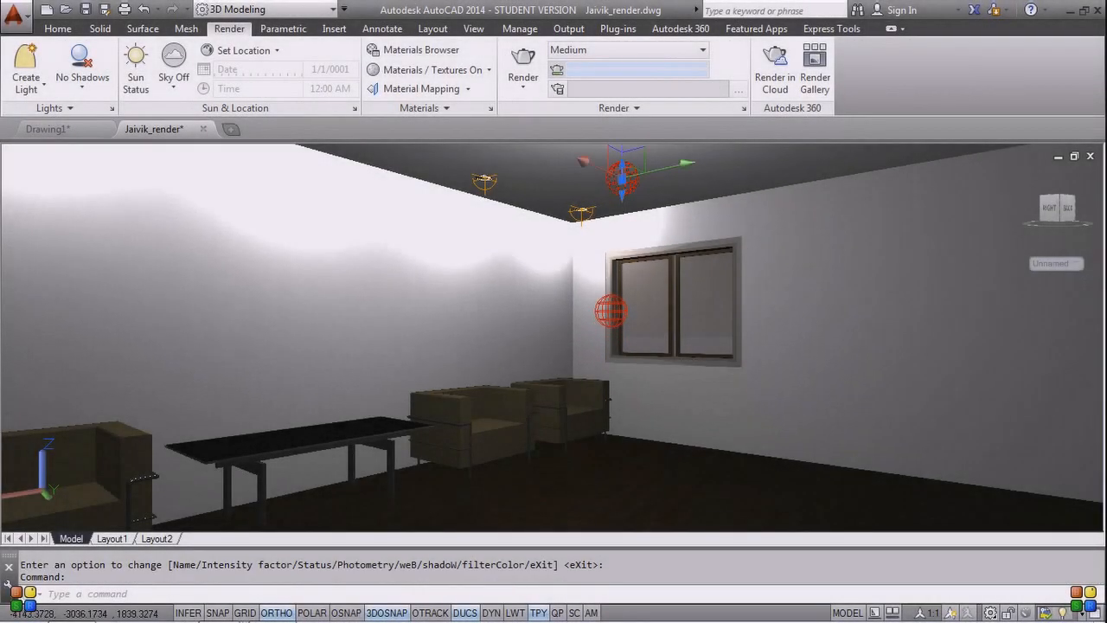
pyautogui.press('Escape')
# Render the room view with the Medium preset and compare the result with the earlier Jaivik_render-Temp000 render.
pyautogui.keyDown('shift'); pyautogui.moveTo(593, 465); pyautogui.dragTo(594, 441, button='middle'); pyautogui.keyUp('shift')
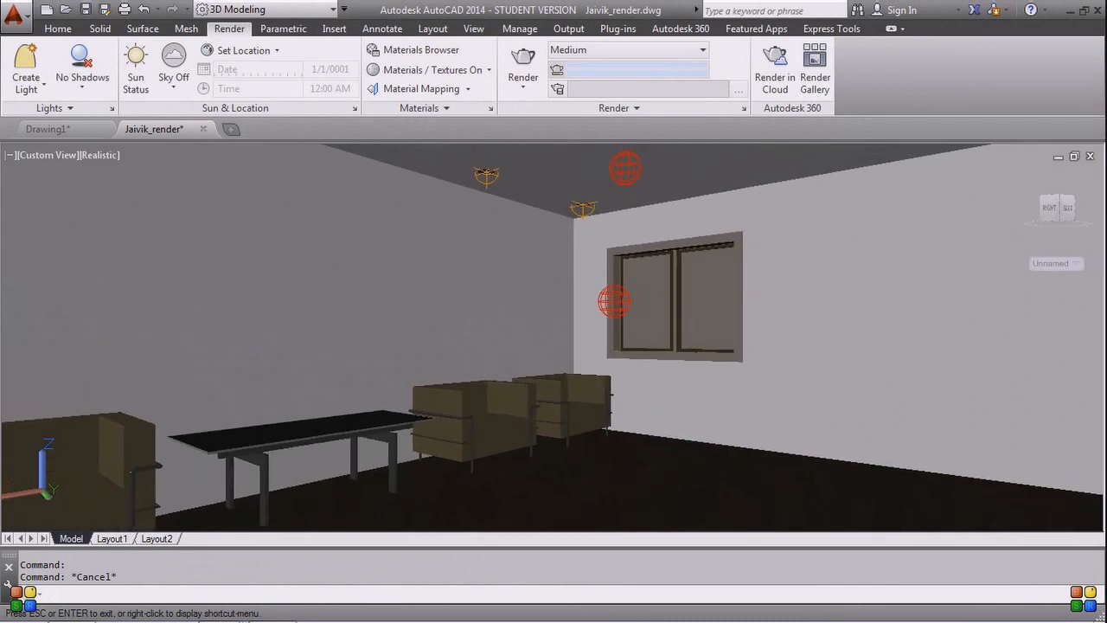
pyautogui.click(524, 69)
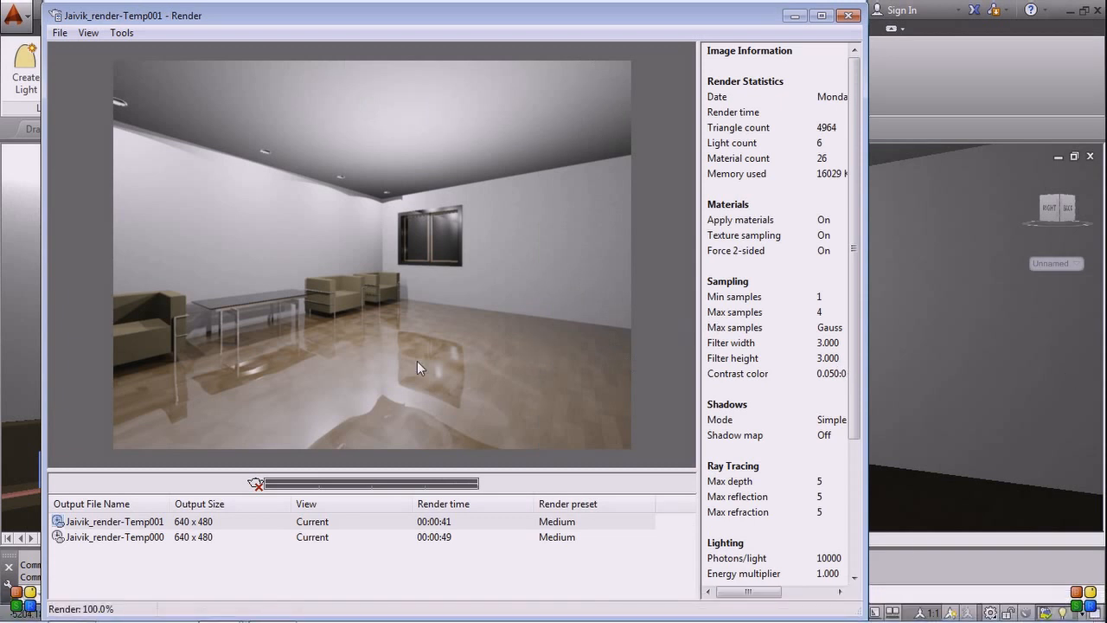
pyautogui.scroll(1, 352, 369)
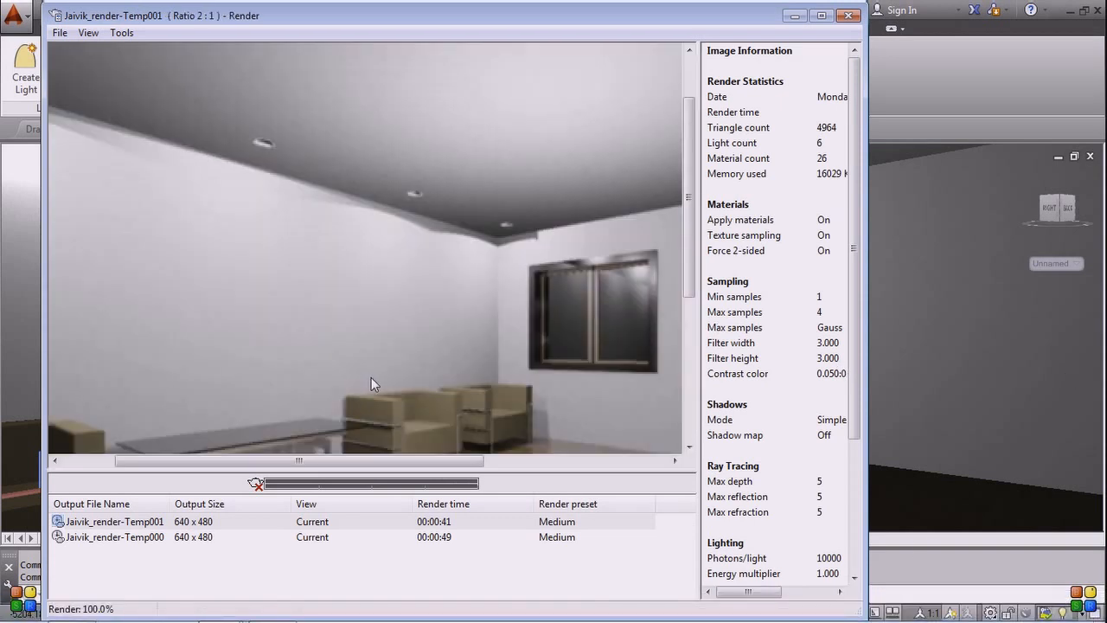
pyautogui.scroll(-1, 371, 383)
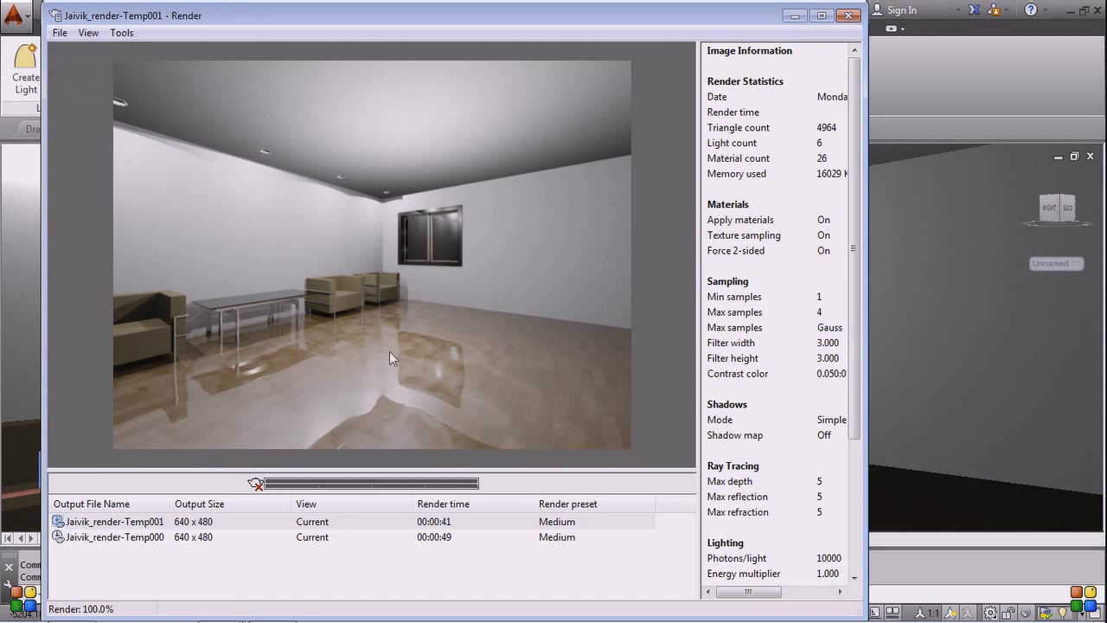
pyautogui.click(441, 525)
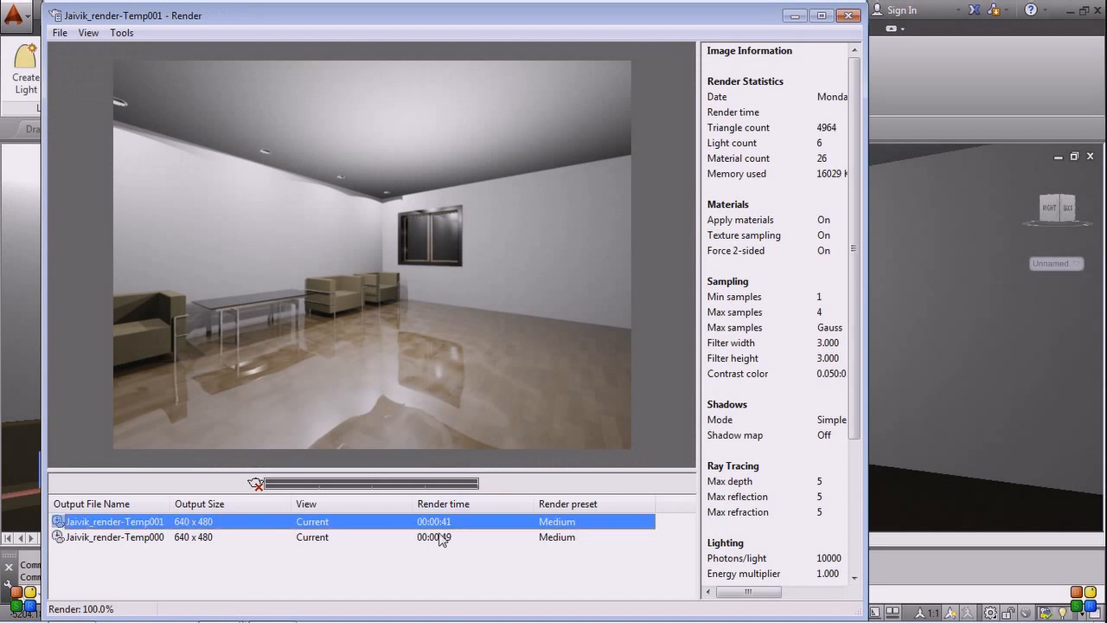
pyautogui.click(435, 539)
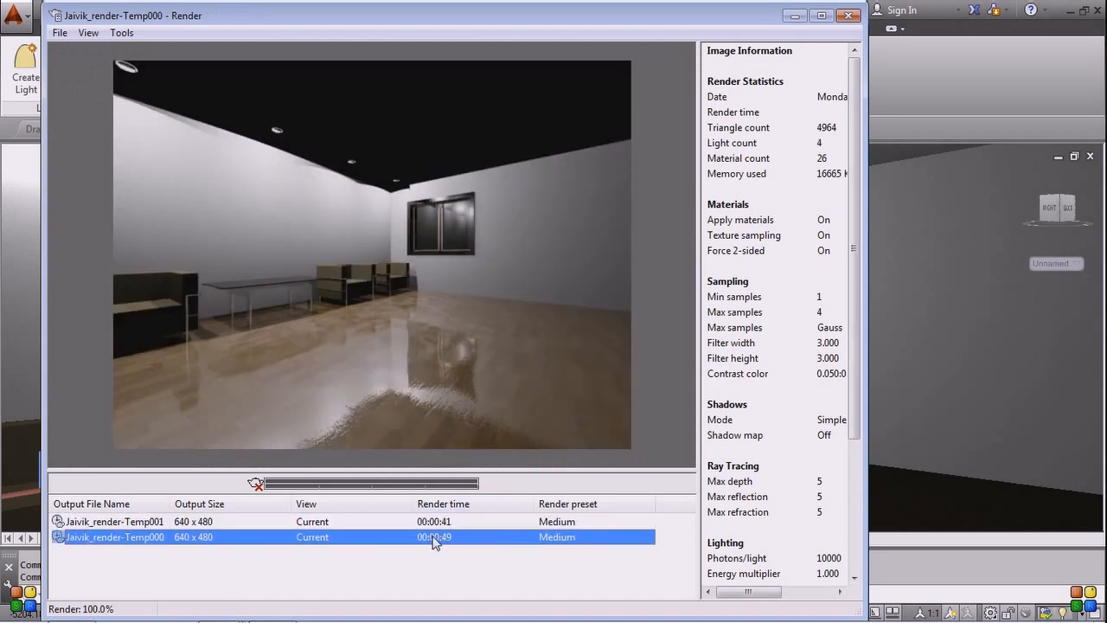
pyautogui.click(435, 522)
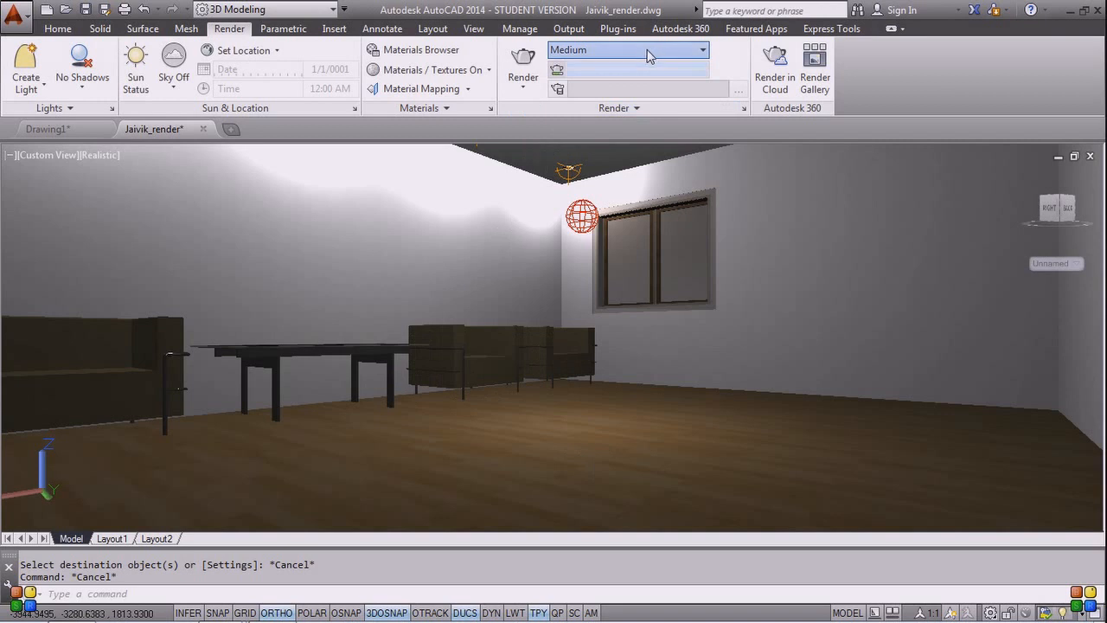
# Render the room with the Presentation preset and an output size of 1024 x 768.
pyautogui.click(631, 129)
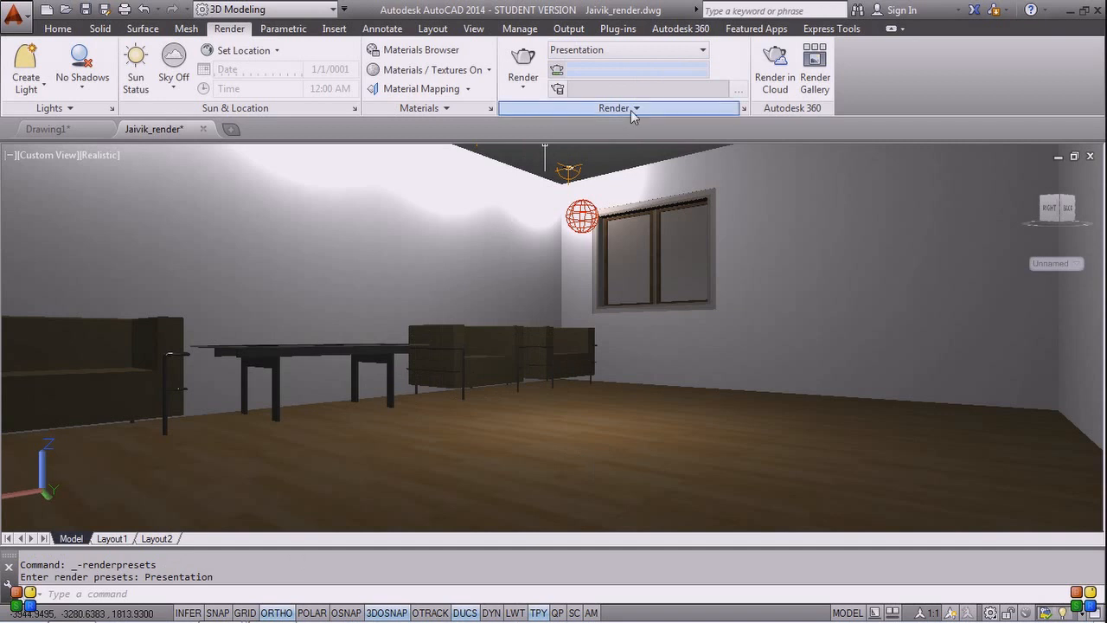
pyautogui.click(630, 110)
pyautogui.moveTo(564, 128); pyautogui.dragTo(705, 130)
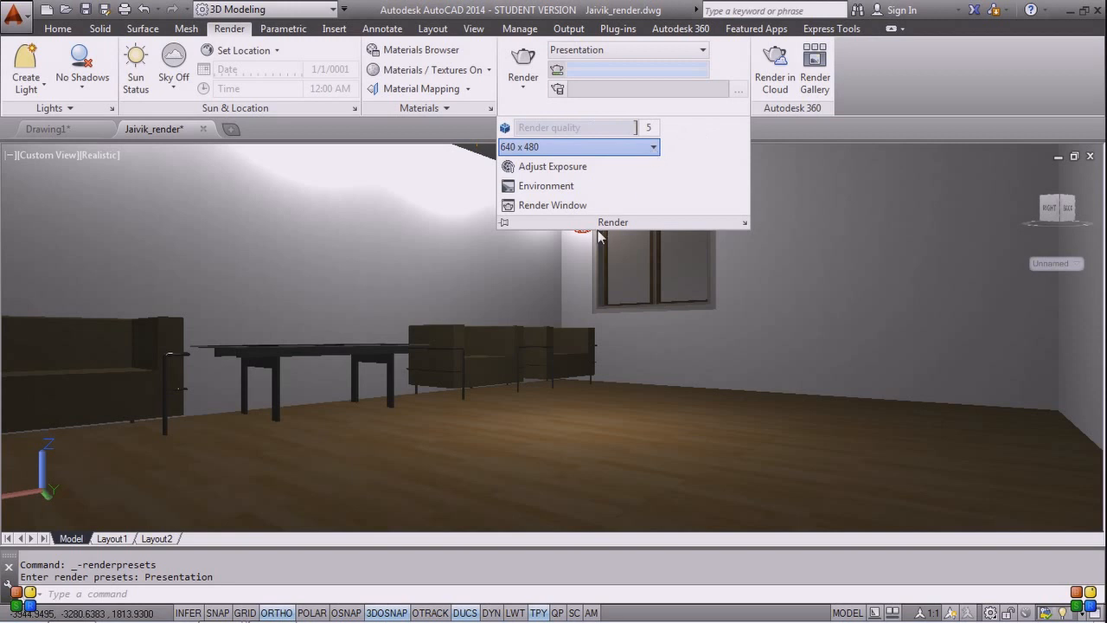
pyautogui.click(563, 210)
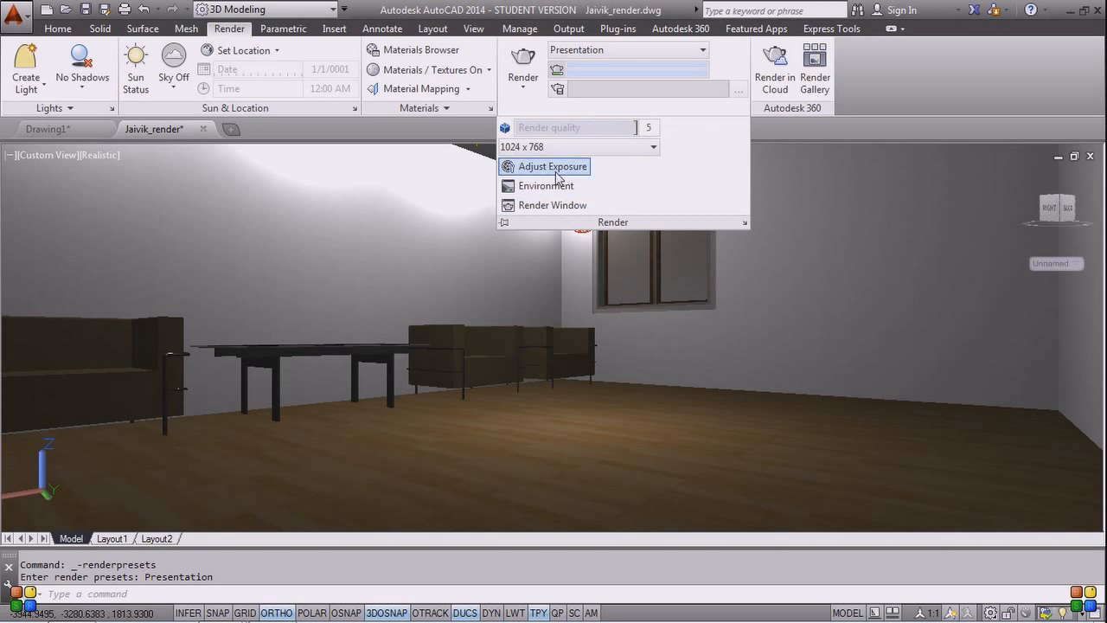
pyautogui.click(524, 59)
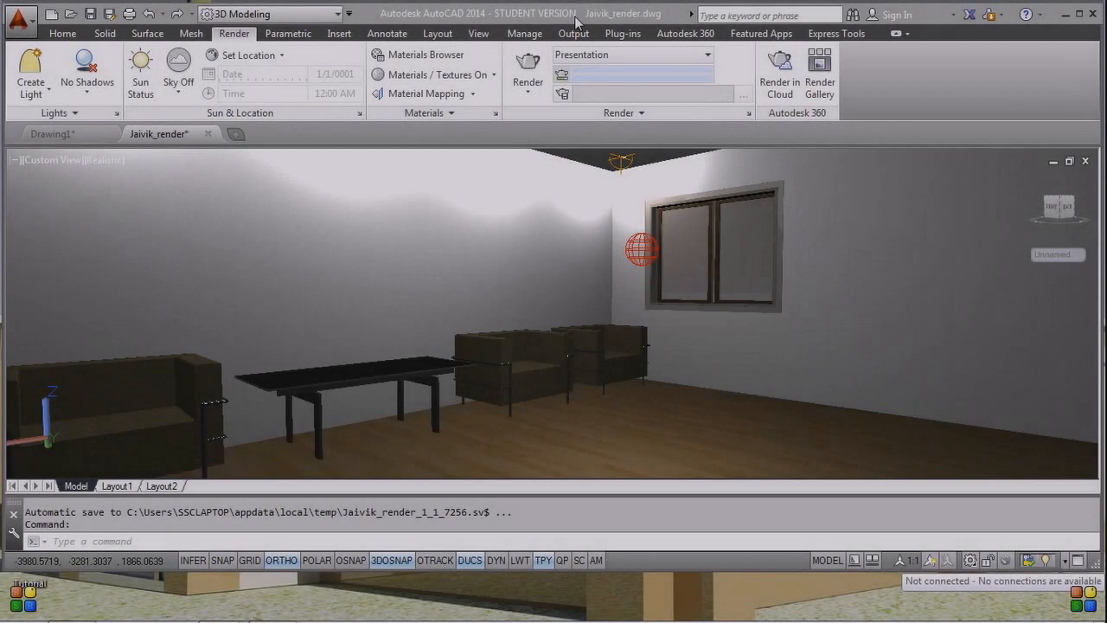
# Compare the finished Presentation render with the two Medium renders in the render history, and minimize the Render window.
pyautogui.doubleClick(575, 14)
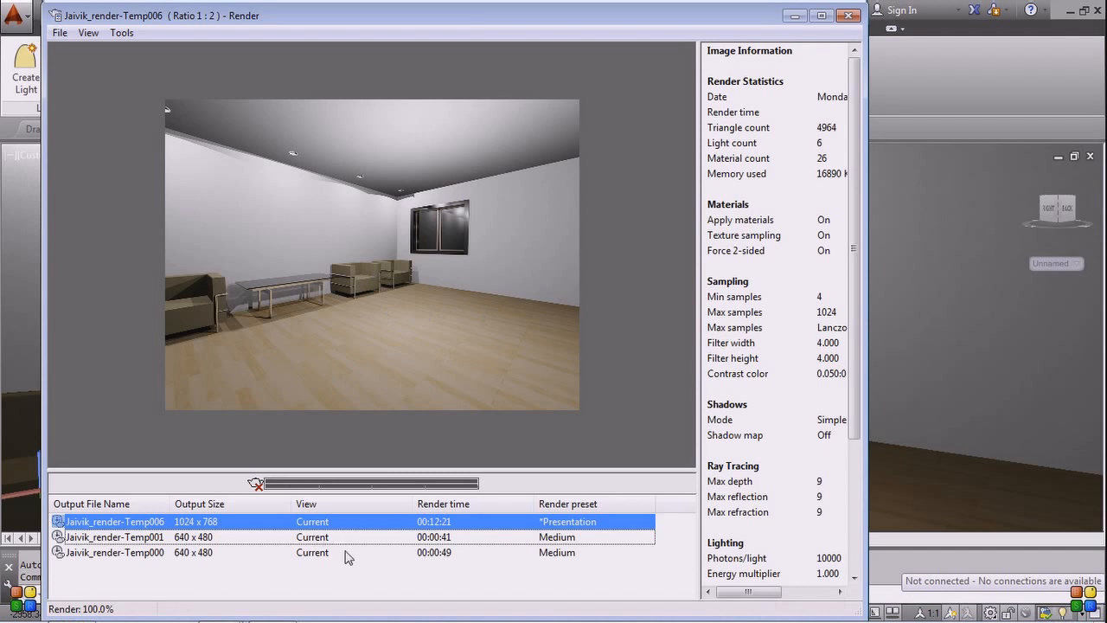
pyautogui.click(322, 558)
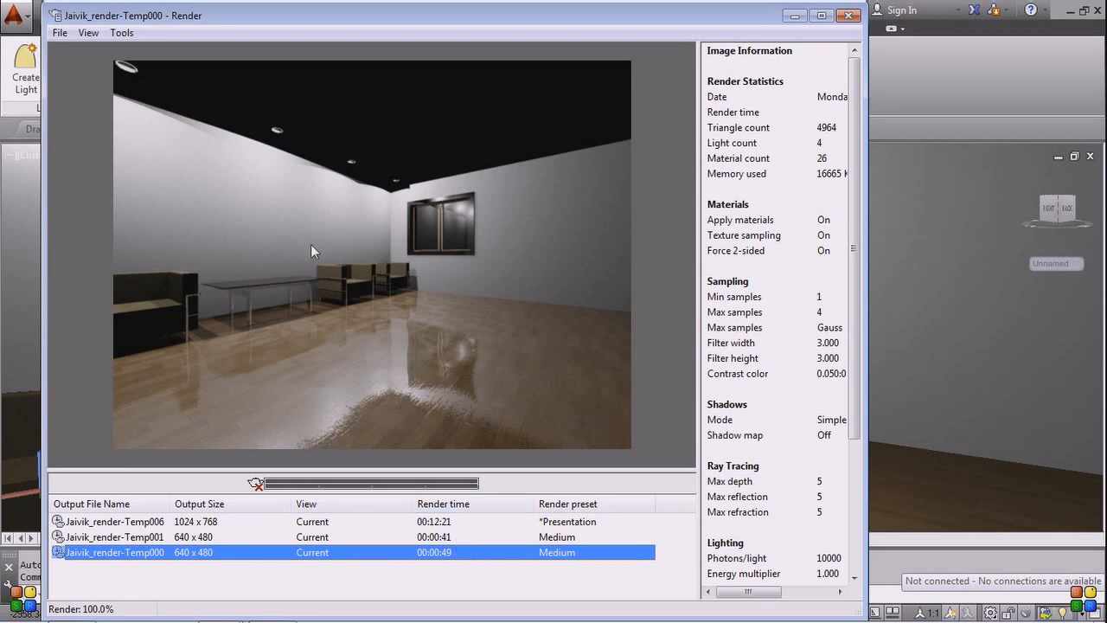
pyautogui.click(428, 538)
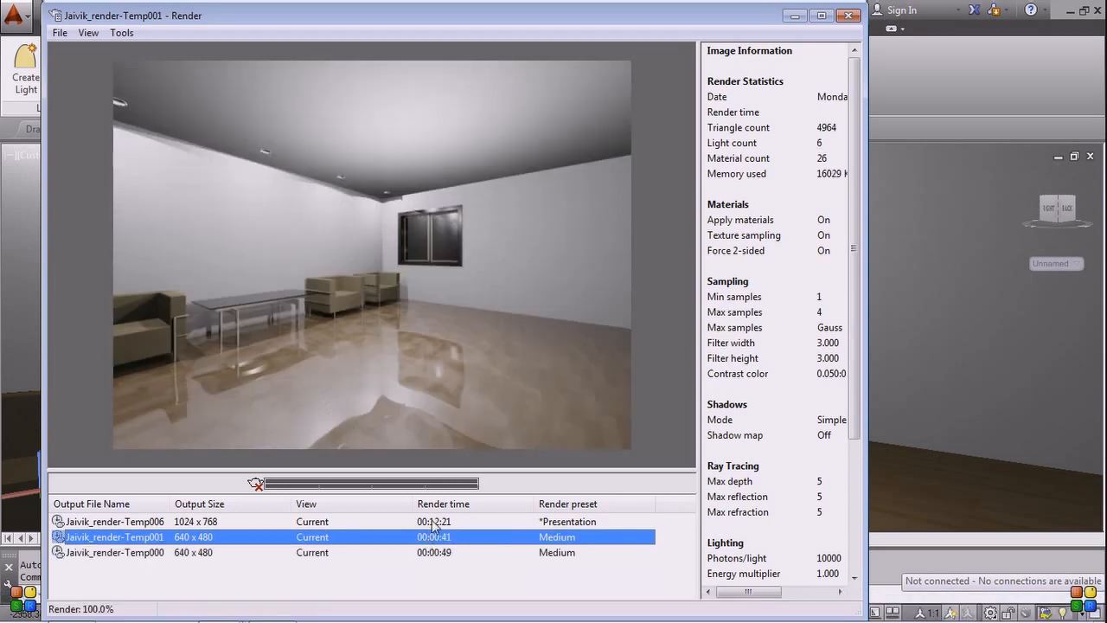
pyautogui.click(434, 524)
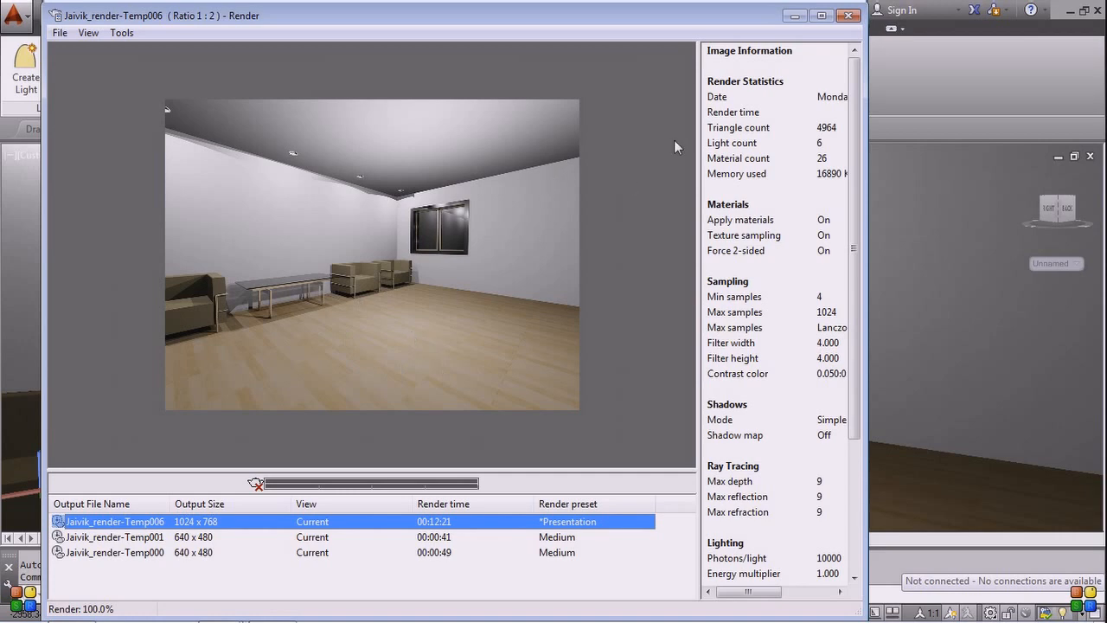
pyautogui.click(795, 16)
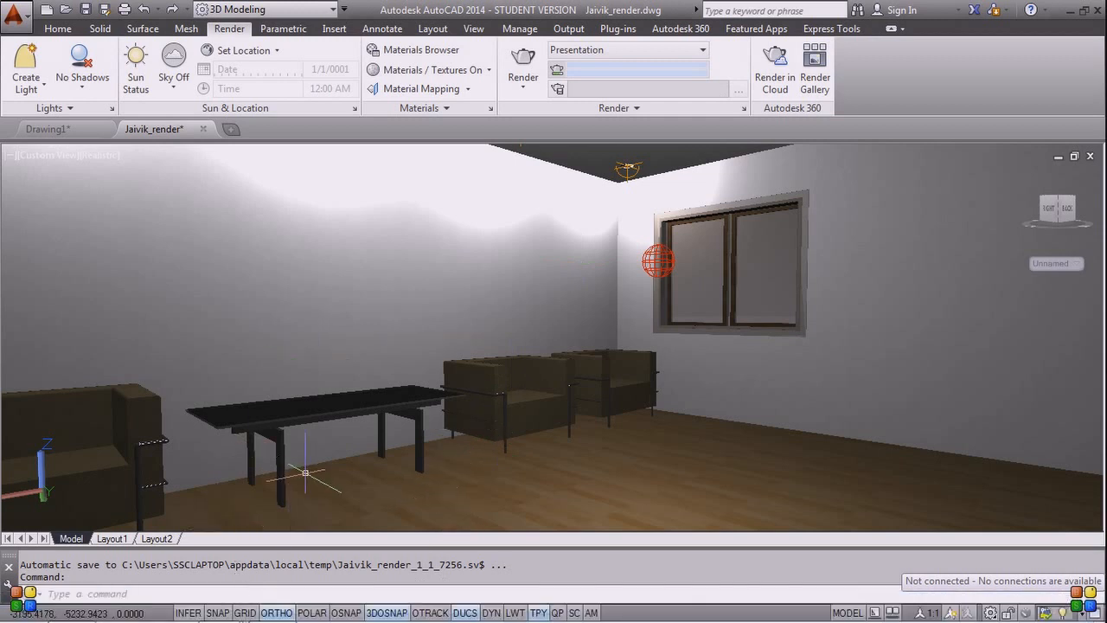
# Open a blank Notepad document with the NOTEPAD command and enter the person's name followed by an underscore.
pyautogui.write('NOTEPAD')
pyautogui.press('Return')
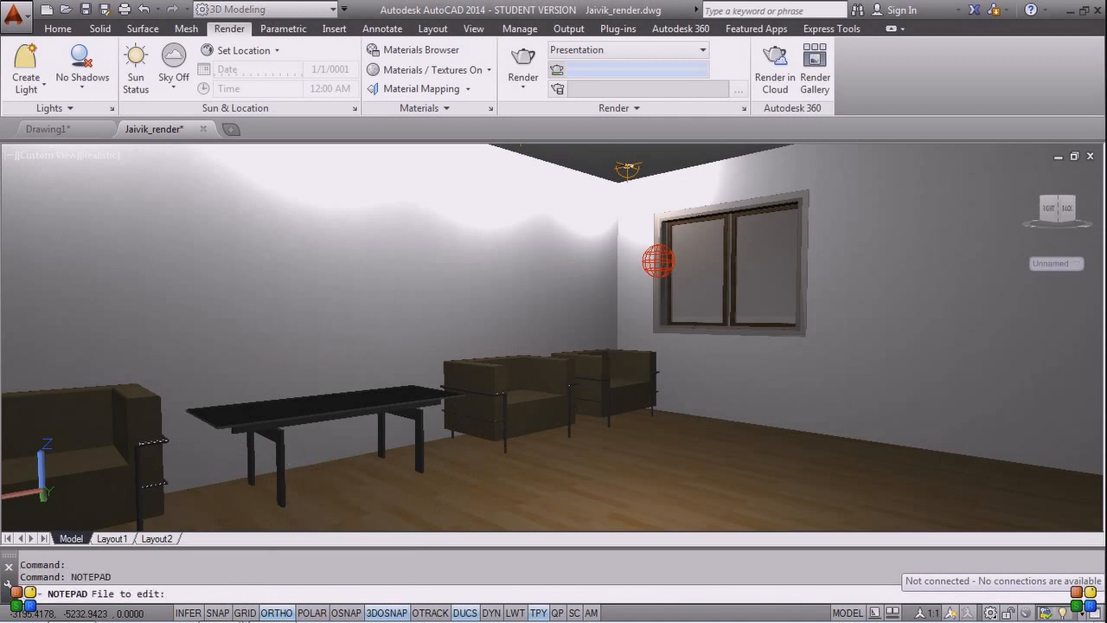
pyautogui.press('Return')
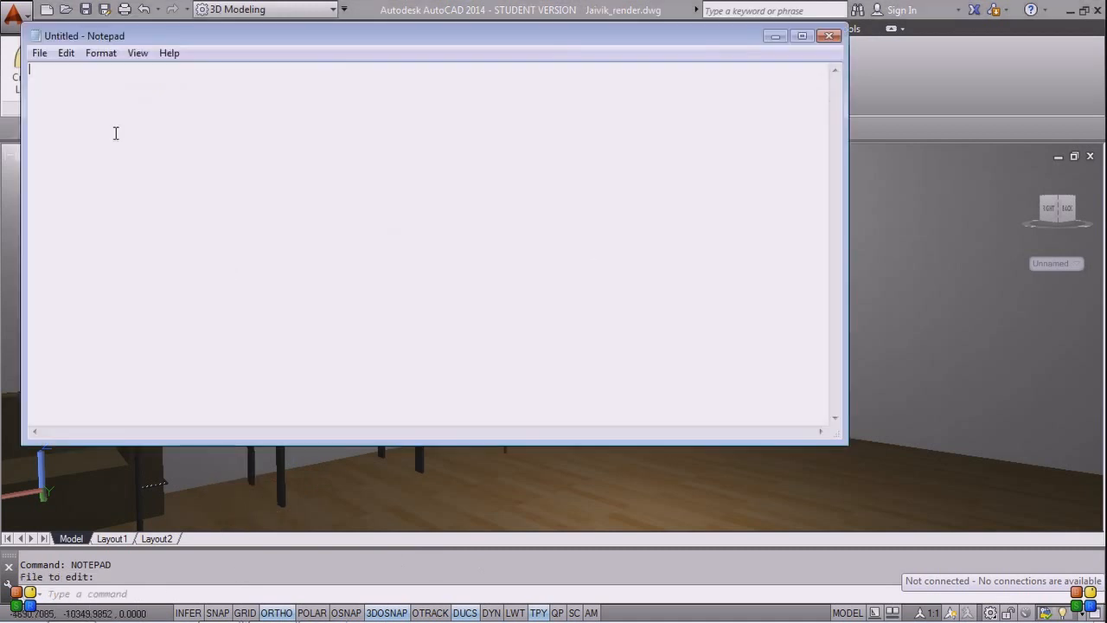
pyautogui.write('jaivik_')
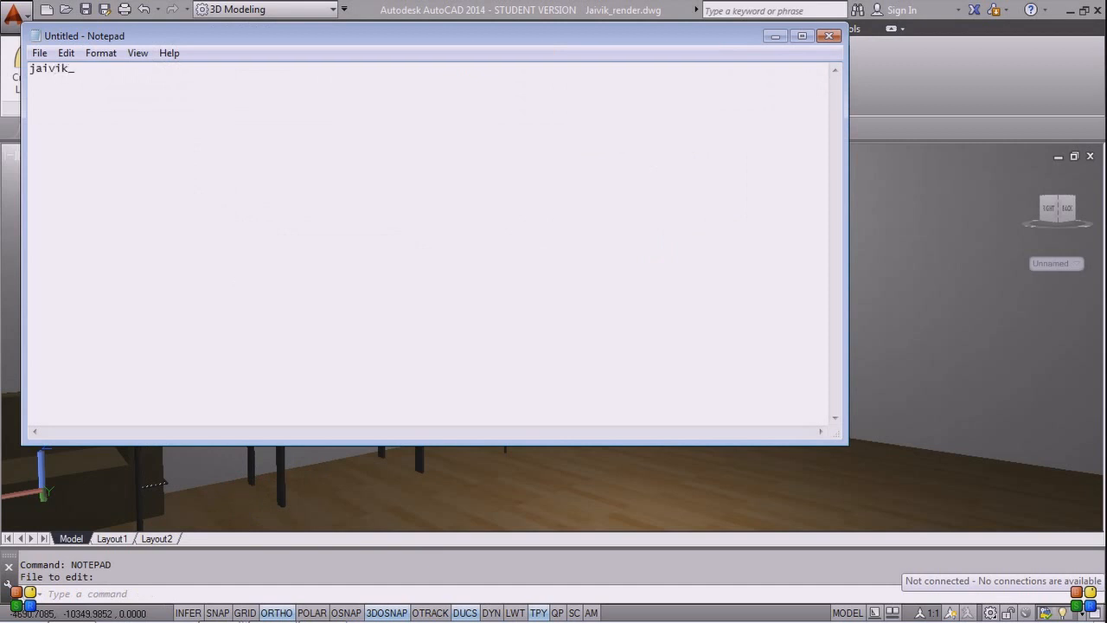